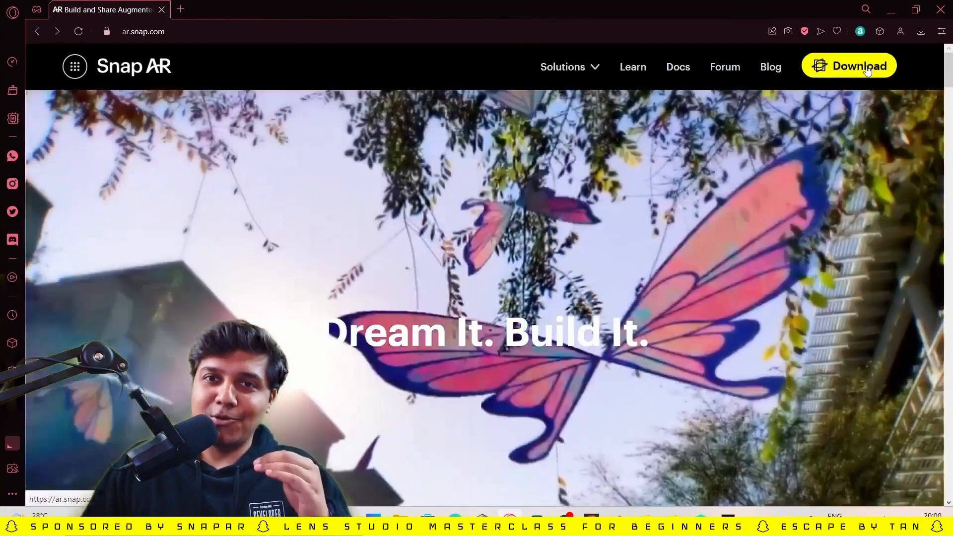
- Open the Lens Studio download page and review its release notes and system requirements
left_click(867, 71)
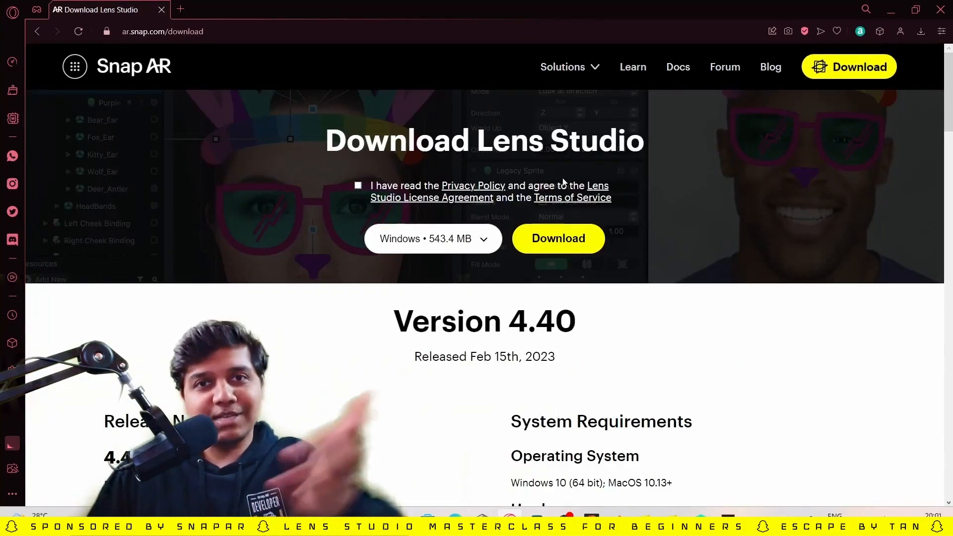
scroll(524, 160, "down", 8)
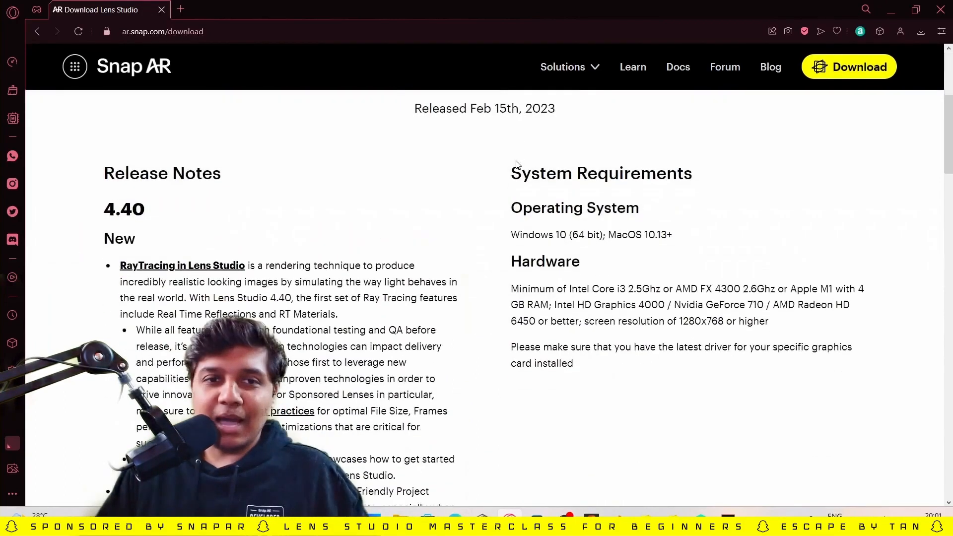
scroll(522, 165, "up", 2)
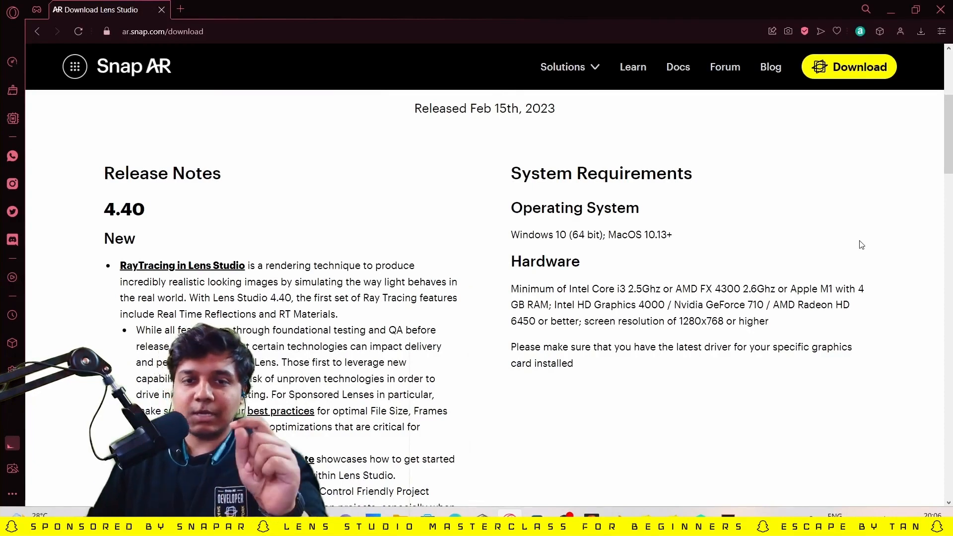
scroll(757, 261, "up", 5)
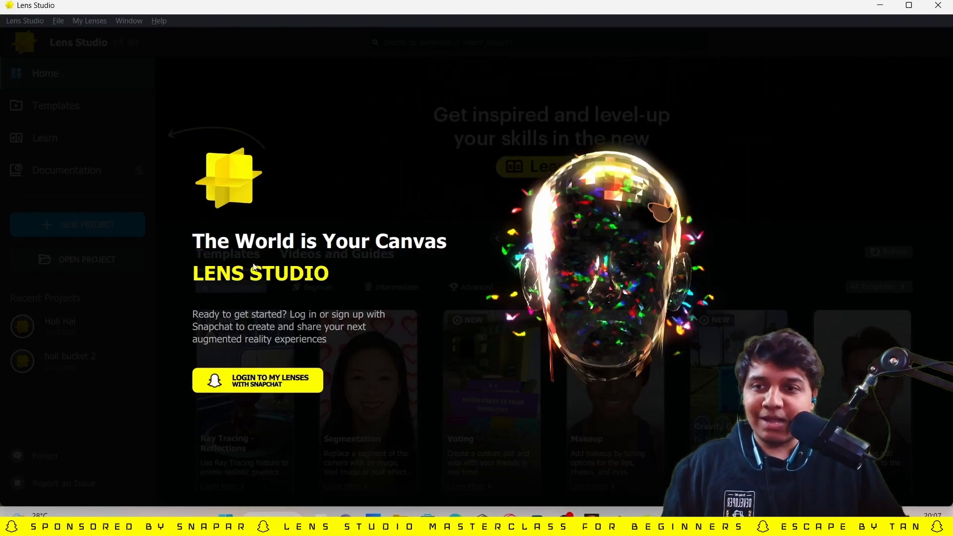
- Log in to Lens Studio with Snapchat and authorize the account connection
left_click(278, 391)
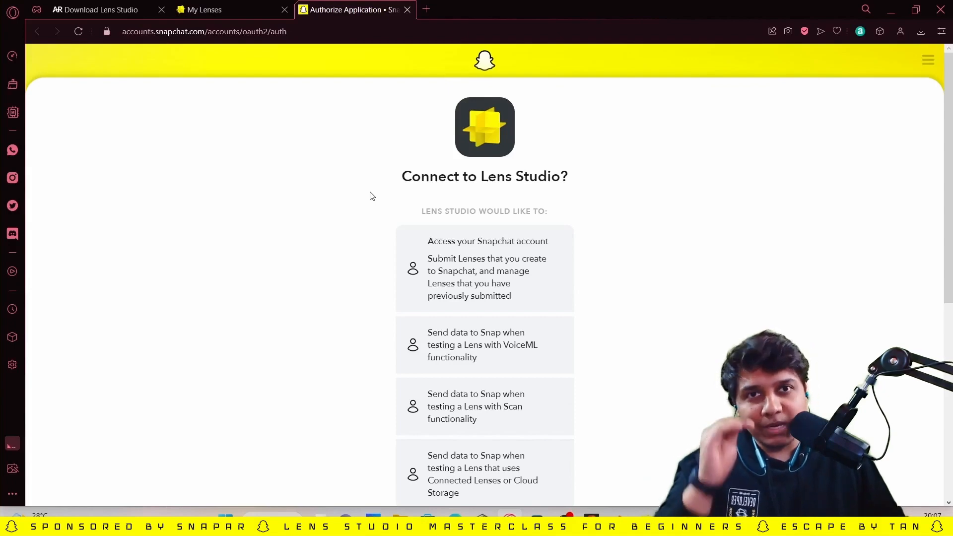
scroll(384, 227, "down", 1)
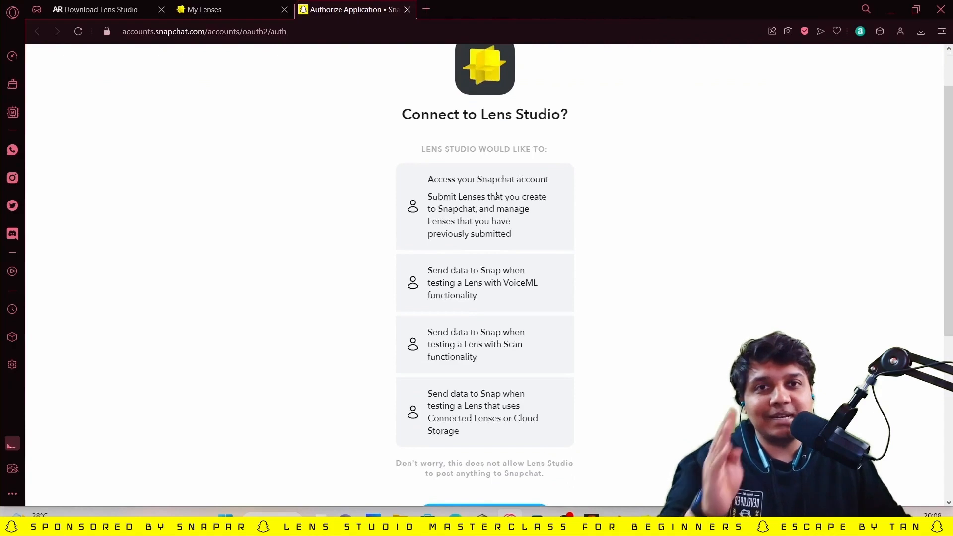
scroll(497, 195, "down", 2)
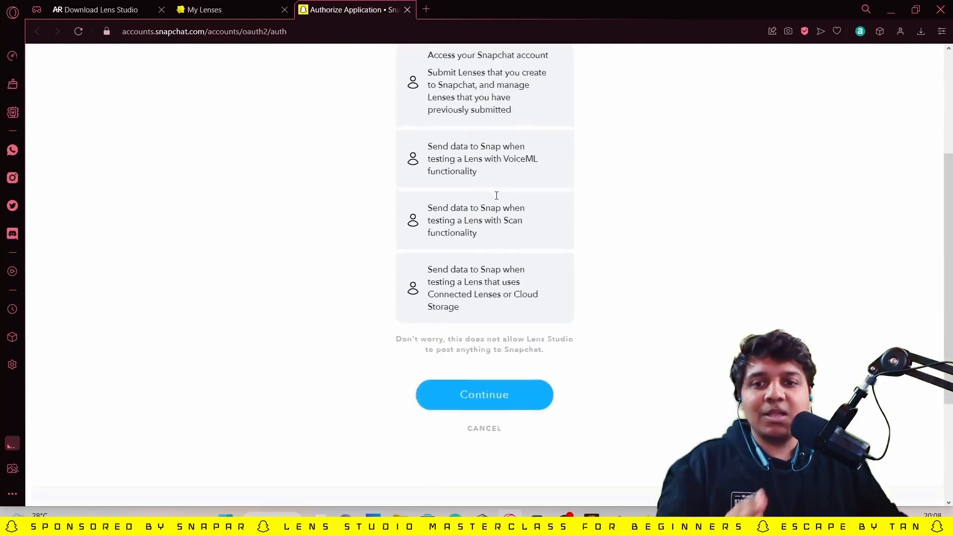
left_click(539, 394)
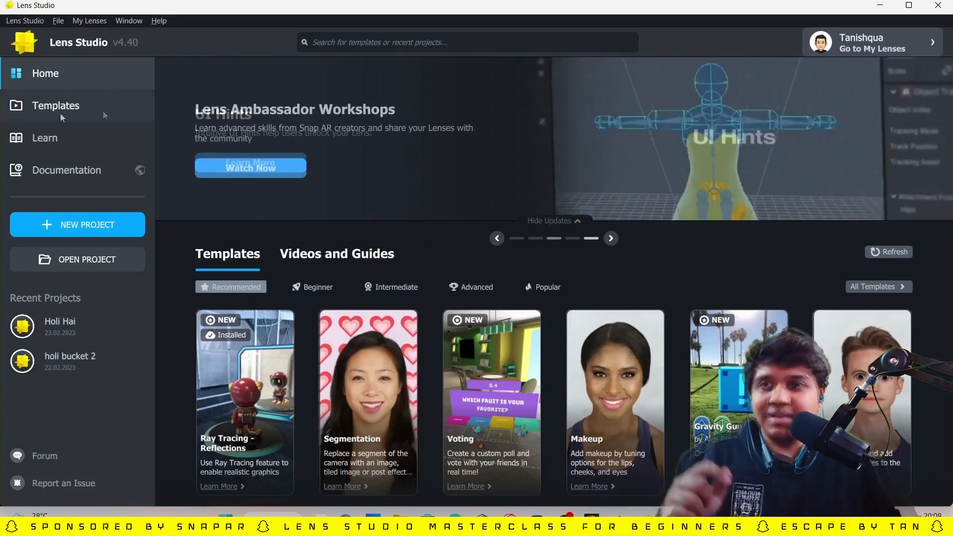
- Browse the Lens Studio templates and learning guides, and open the online documentation's Lens Features section
left_click(74, 108)
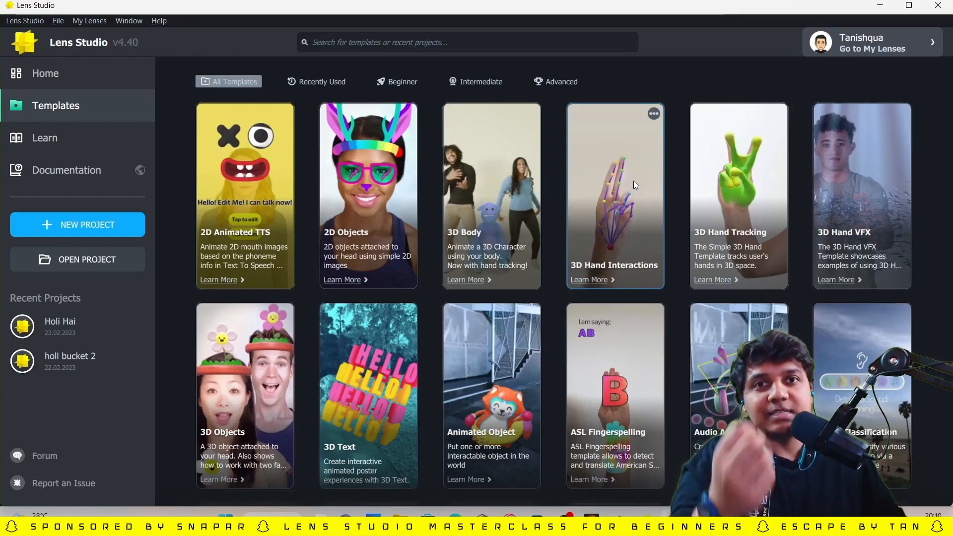
left_click(46, 139)
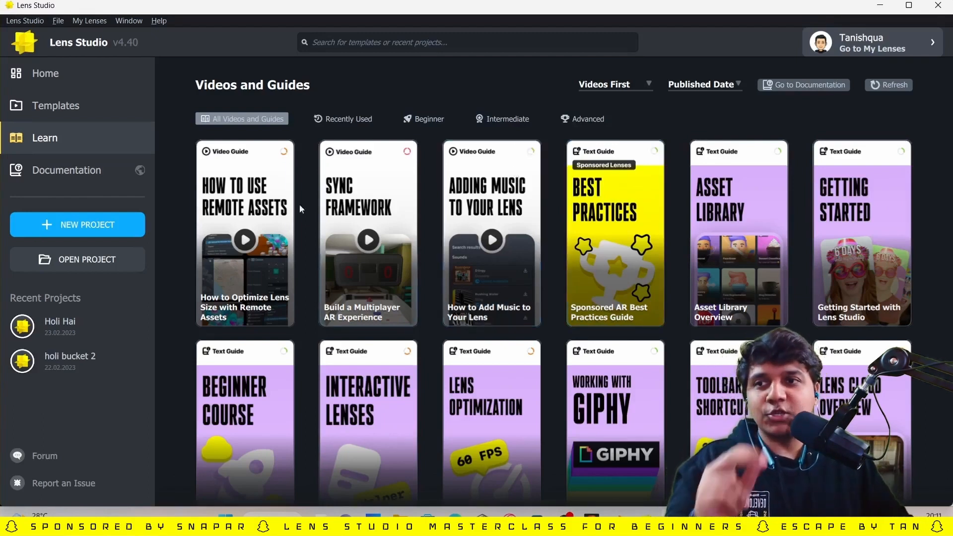
left_click(95, 176)
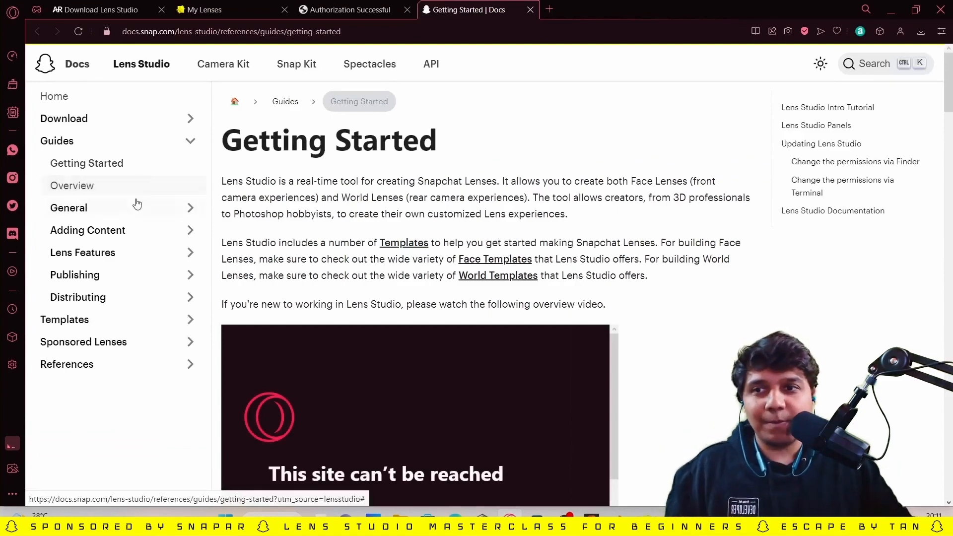
left_click(139, 254)
scroll(111, 318, "down", 1)
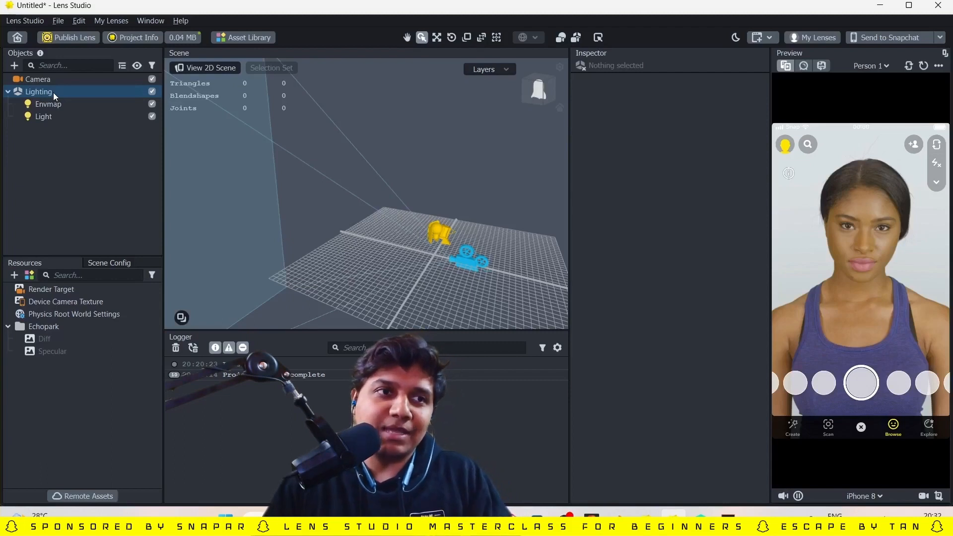
- Select the Camera object and examine its properties and its placement in the 3D scene
left_click(38, 79)
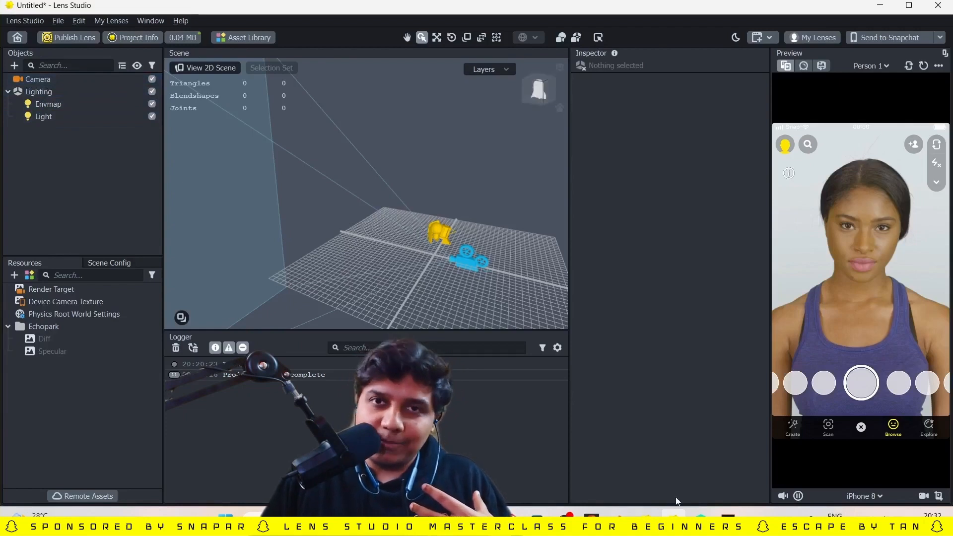
left_click(17, 80)
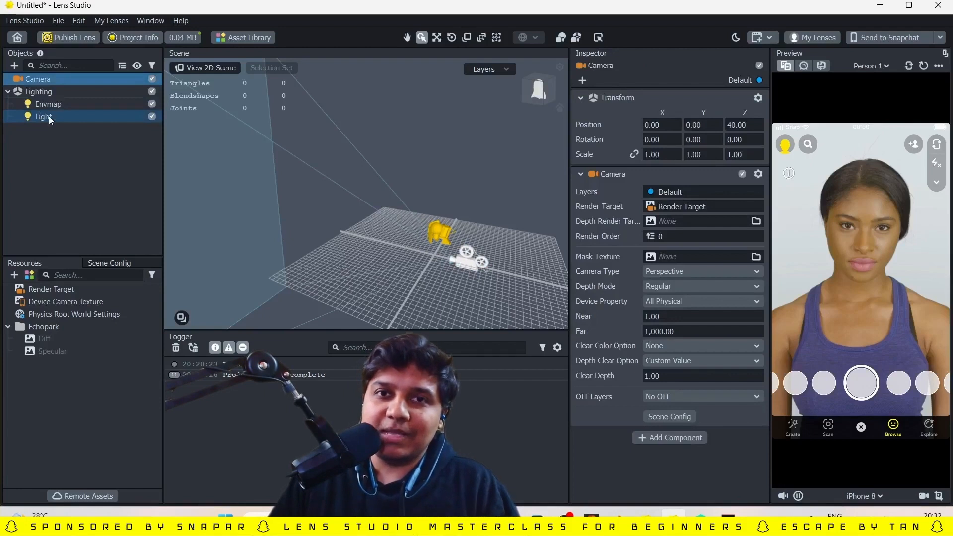
left_click(45, 84)
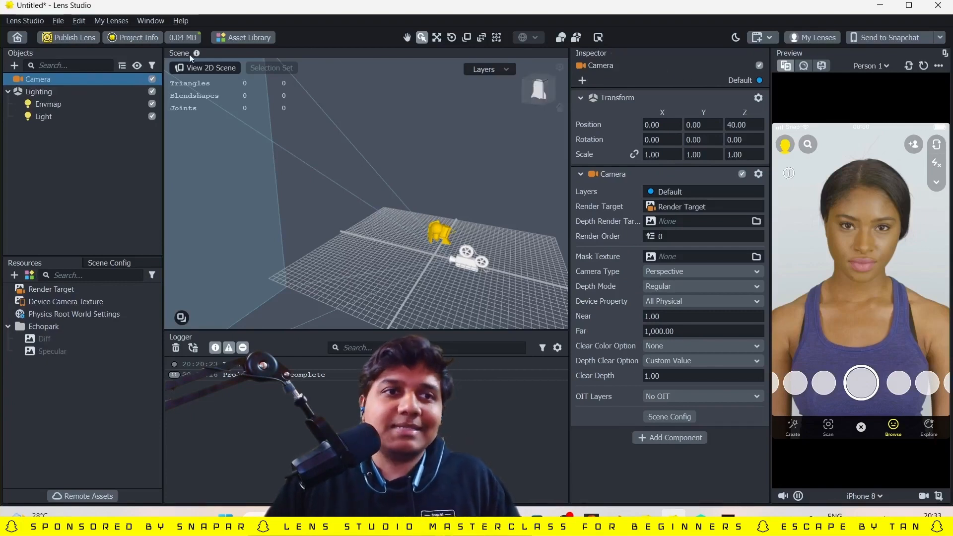
left_click_drag(368, 197, 407, 200, "alt")
right_click_drag(407, 200, 382, 254, "alt")
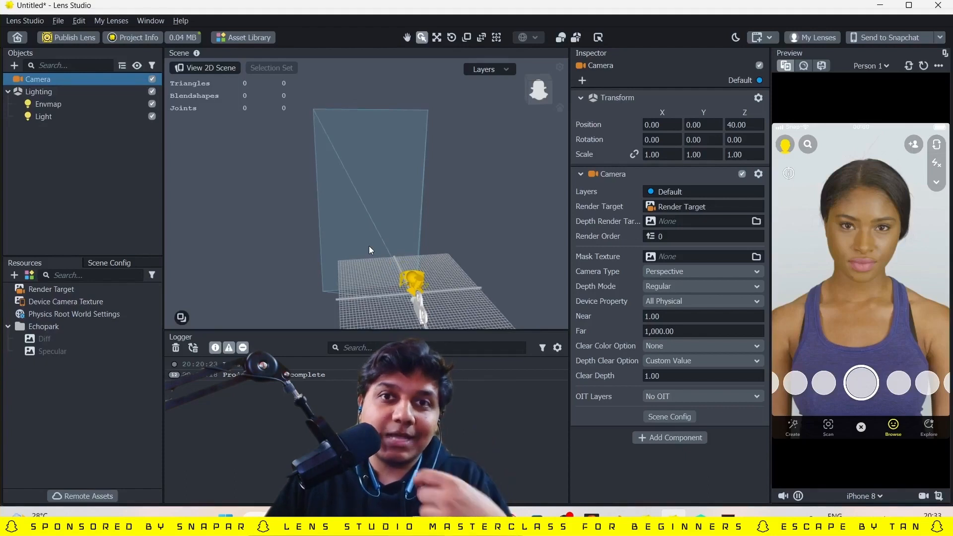
left_click_drag(366, 212, 403, 258, "alt")
right_click_drag(403, 259, 377, 231, "alt")
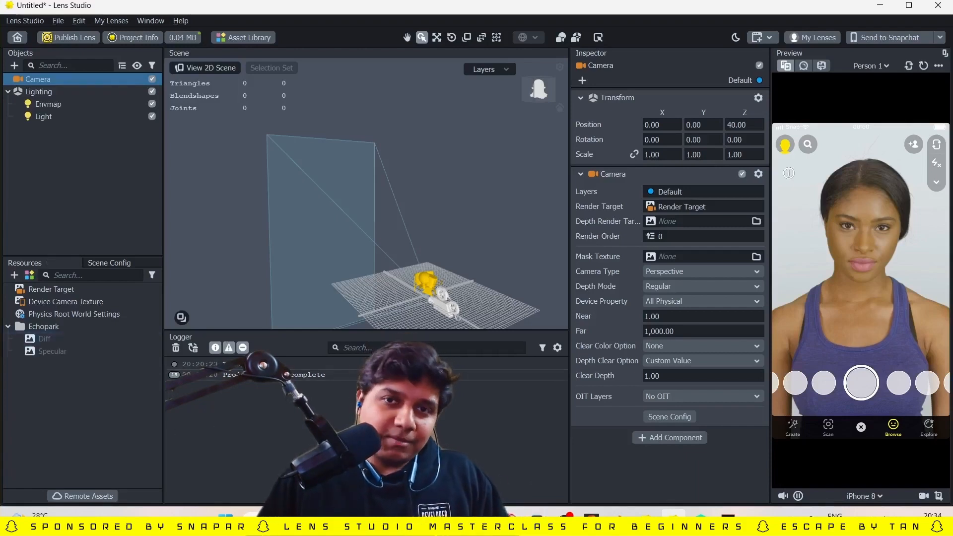
- Switch the lens preview to Person 3 and to the Gesture Open hand image
left_click(889, 65)
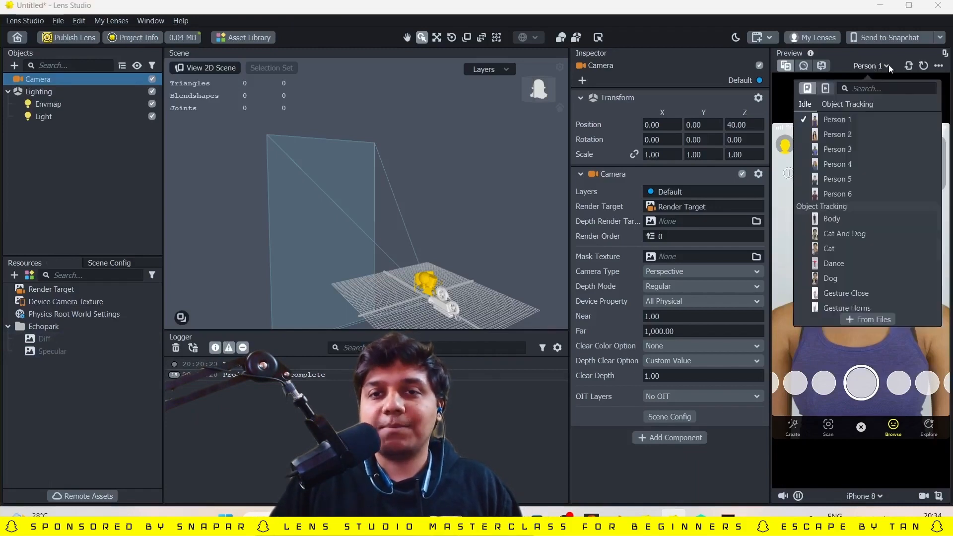
left_click(863, 133)
left_click(859, 149)
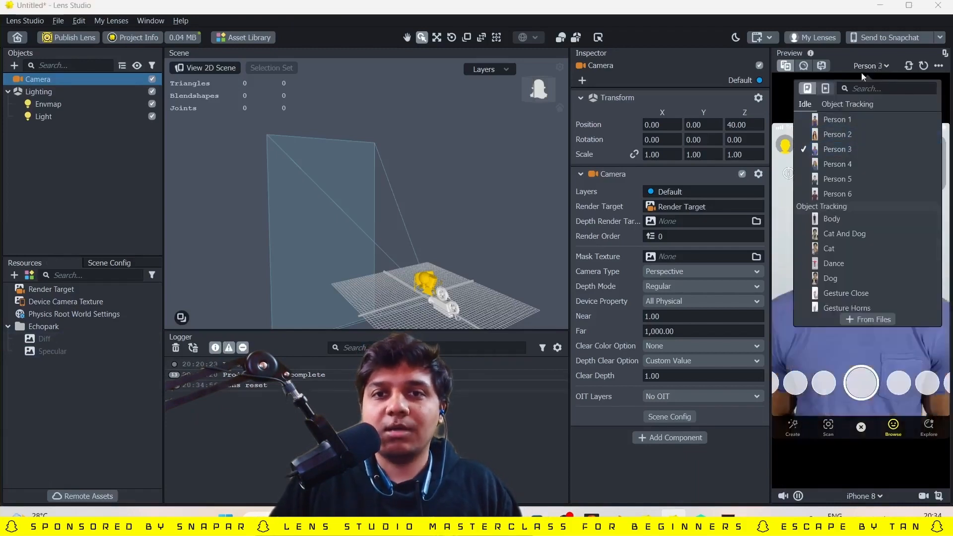
left_click(878, 68)
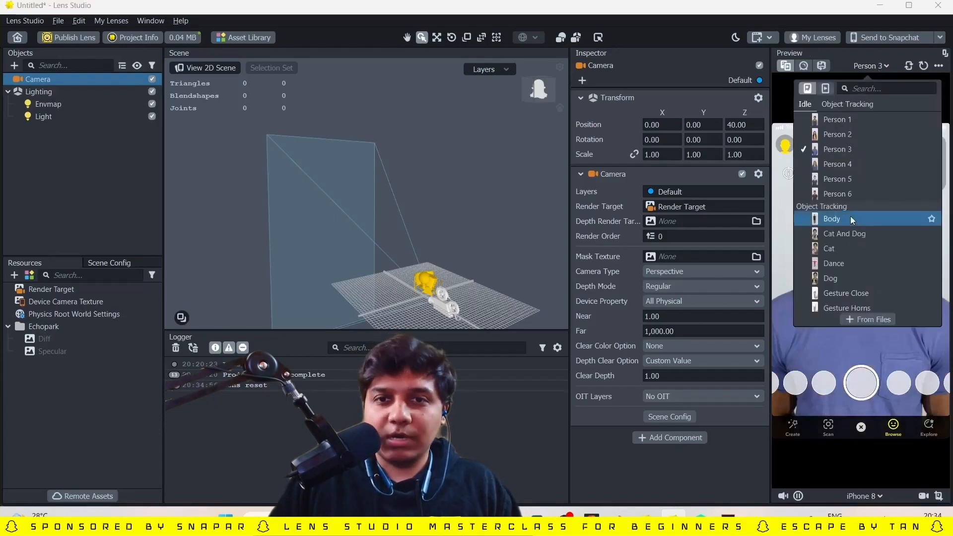
scroll(850, 248, "down", 2)
left_click(848, 248)
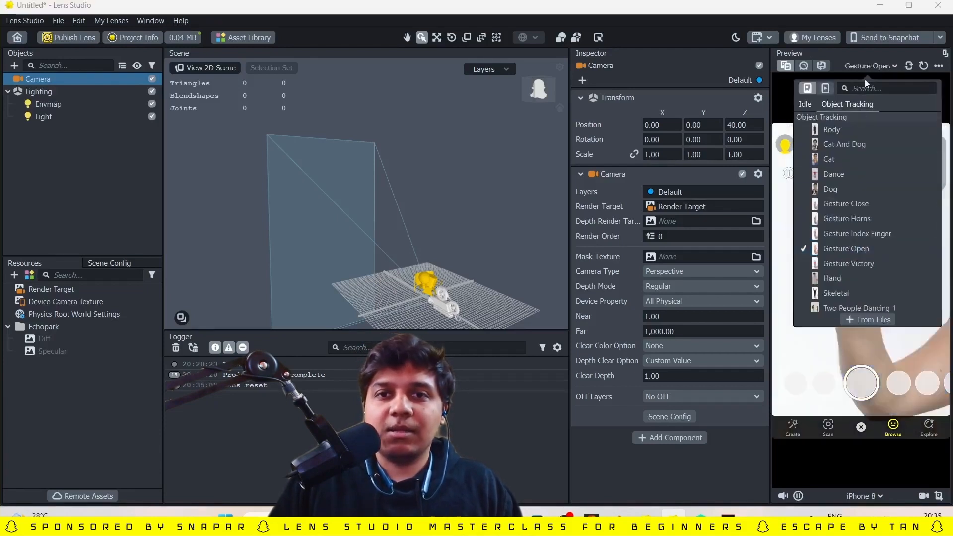
- Set the lens preview to the Pair Idle Persons 2 video and browse the other preview video categories
left_click(875, 65)
scroll(866, 191, "up", 3)
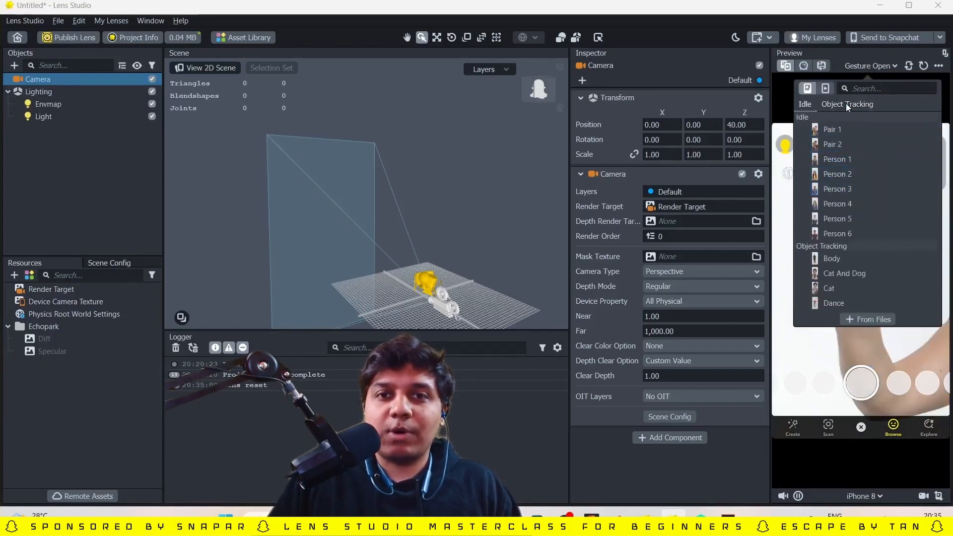
left_click(826, 88)
left_click(853, 224)
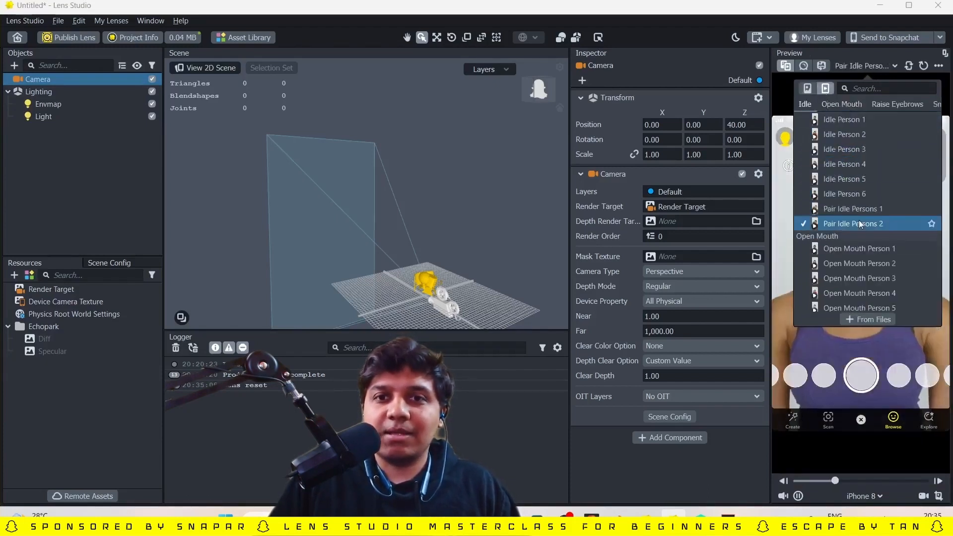
left_click(842, 104)
scroll(860, 188, "down", 1)
scroll(860, 189, "down", 5)
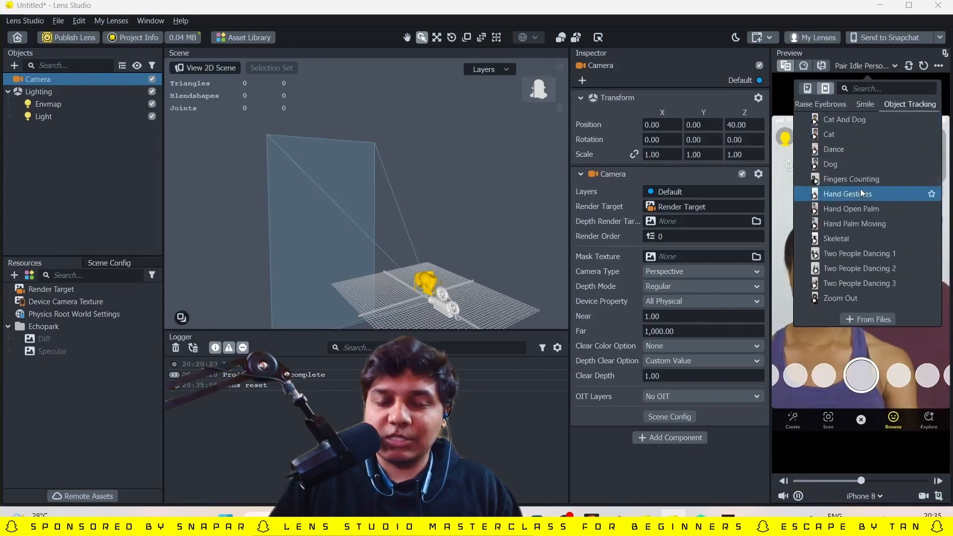
left_click(855, 72)
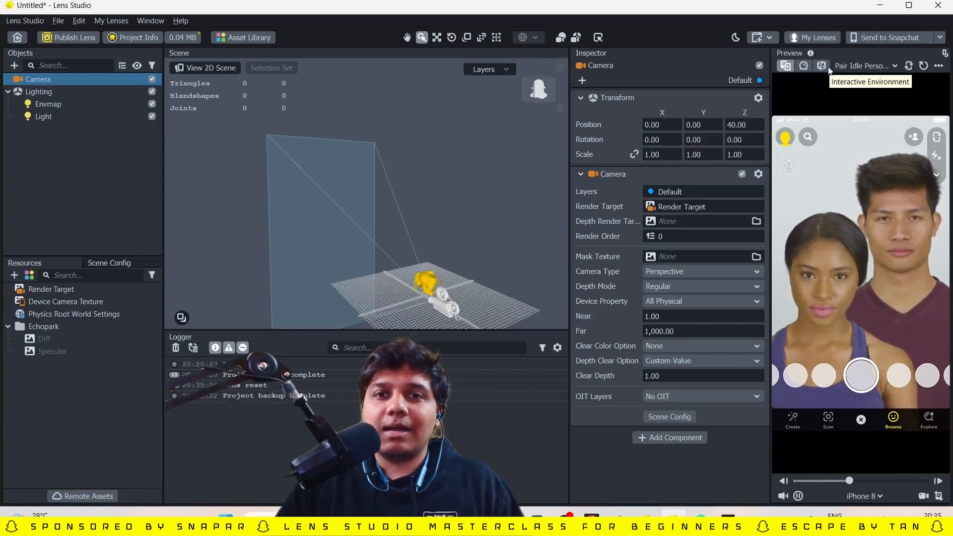
- Walk through the Colorful Home interactive environment in the preview and return to the Pair Idle Persons video
left_click(825, 67)
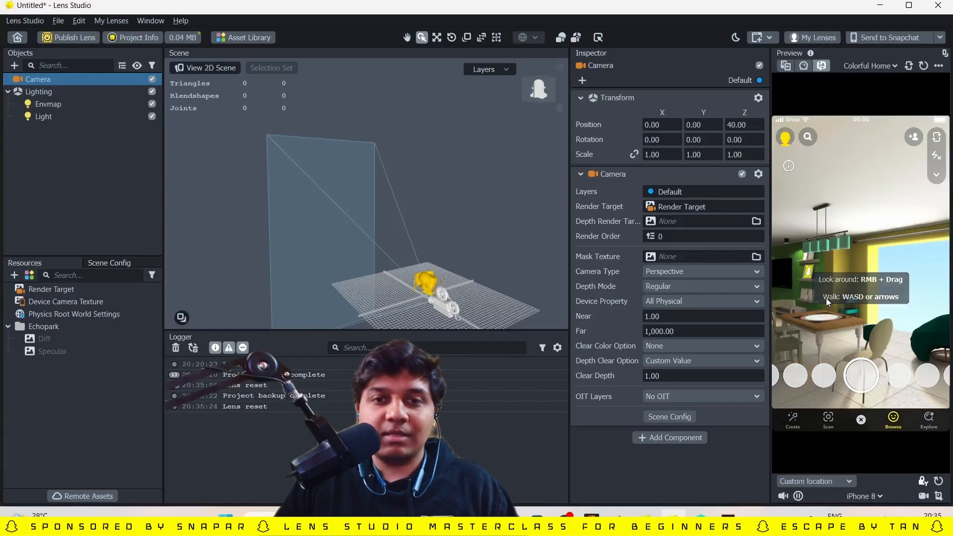
key("w")
left_click_drag(888, 313, 861, 296)
mouse_move(874, 247)
left_mouse_down()
mouse_move(809, 260)
mouse_move(839, 236)
mouse_move(869, 234)
left_mouse_up()
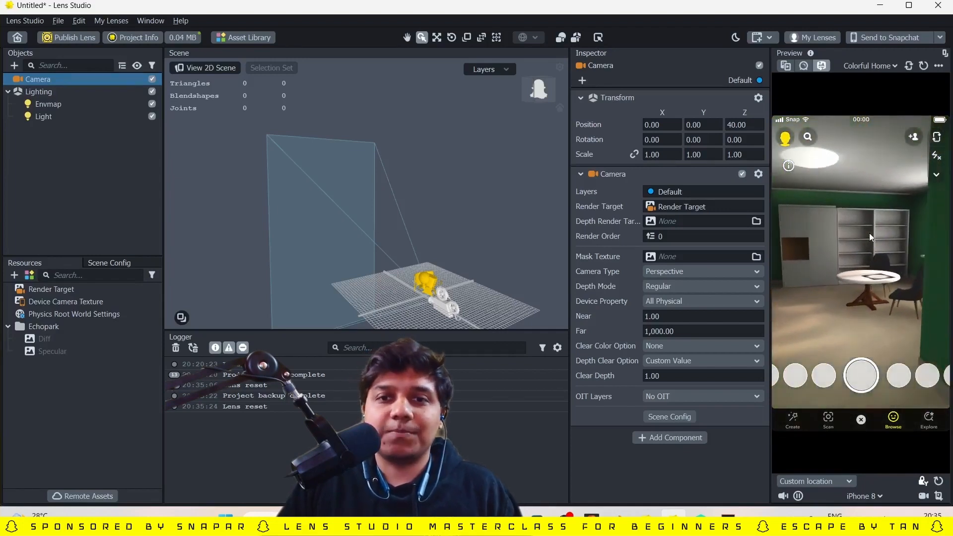
left_click(786, 65)
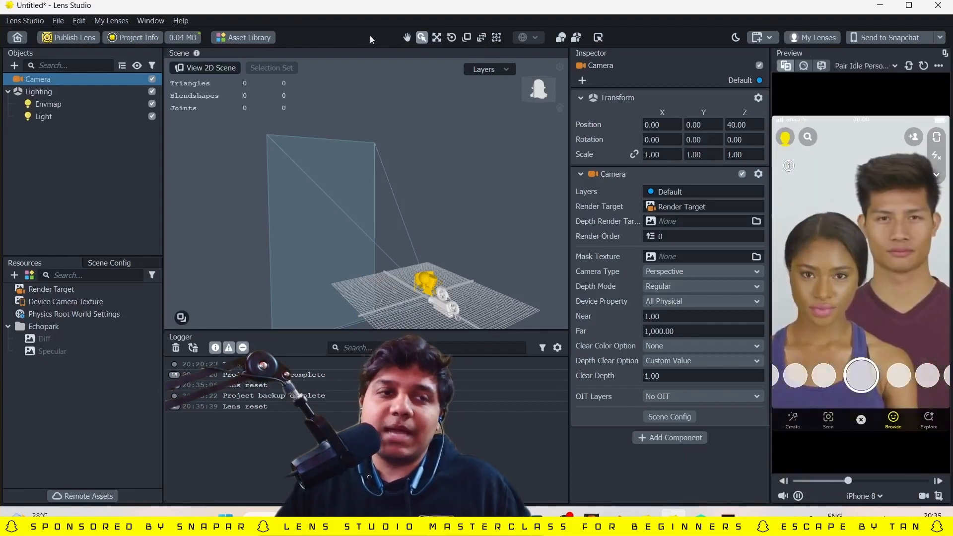
- Review the project info settings, apply them as they are, and check the lens size
left_click(147, 44)
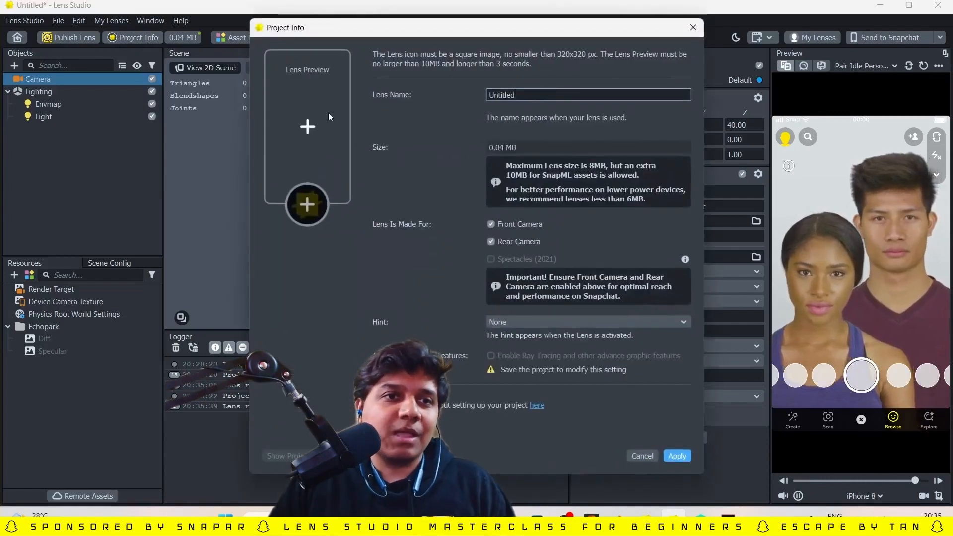
left_click(666, 456)
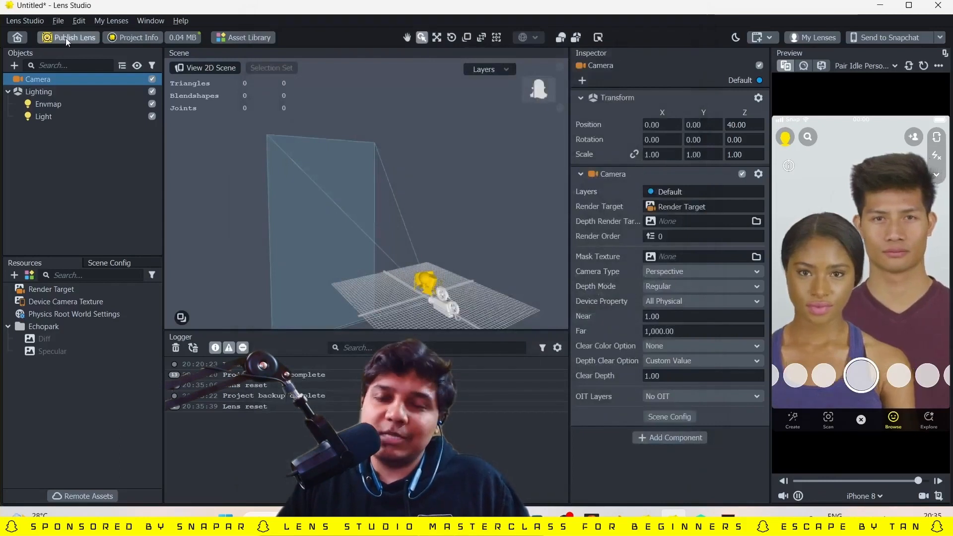
left_click(174, 38)
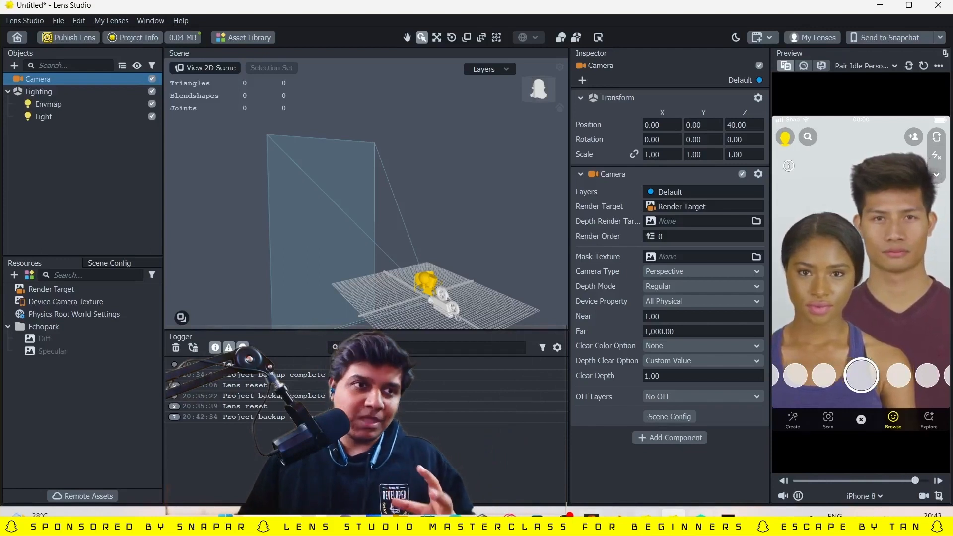
left_click(130, 222)
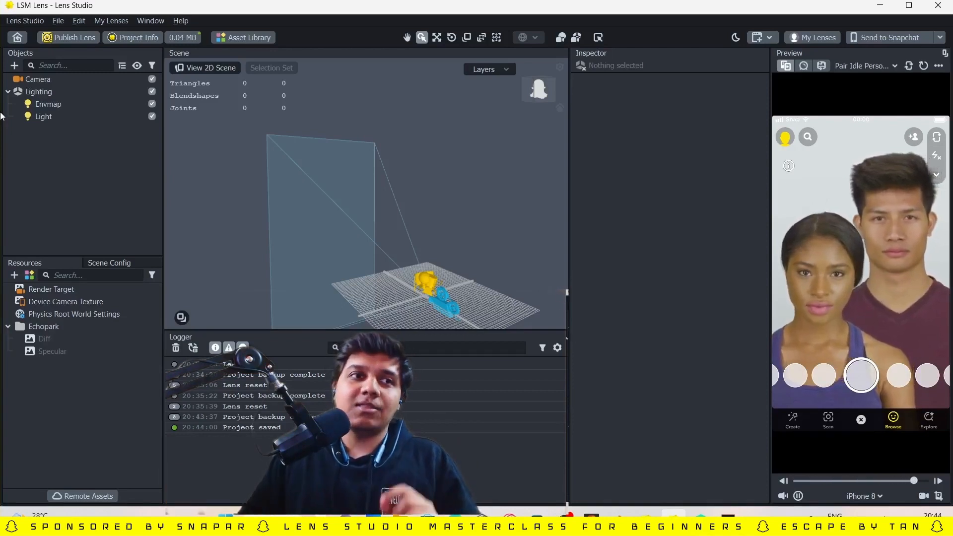
- Add a Screen Image object to the scene and clear the selection
left_click(17, 66)
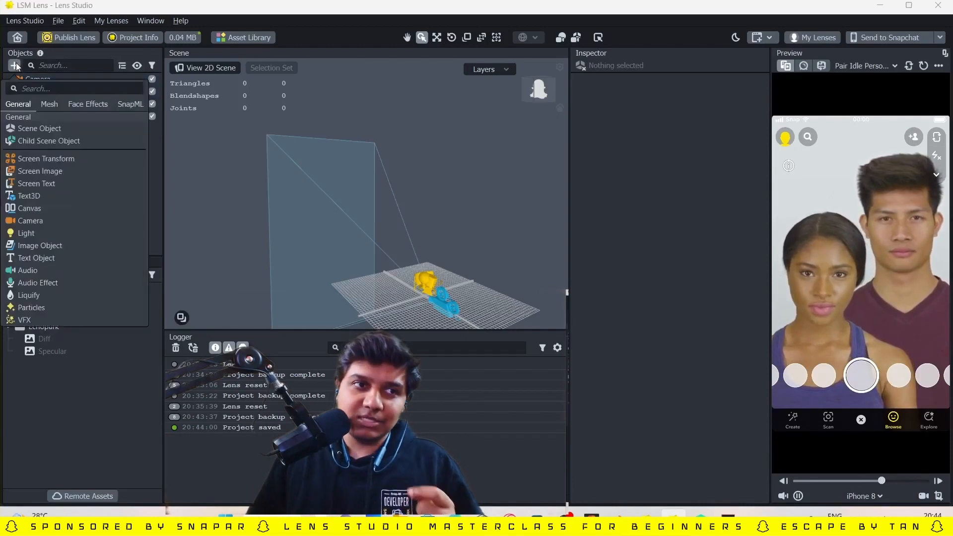
left_click(29, 177)
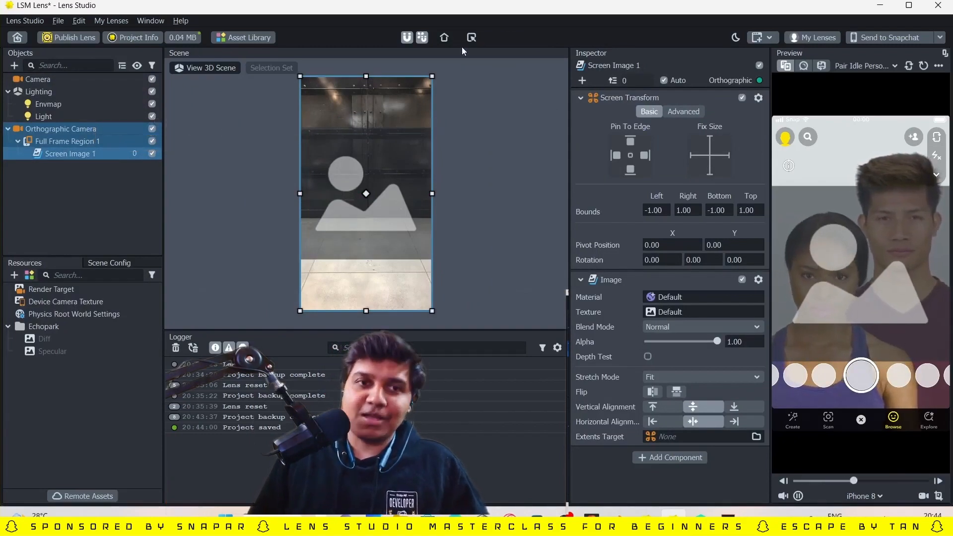
left_click(46, 179)
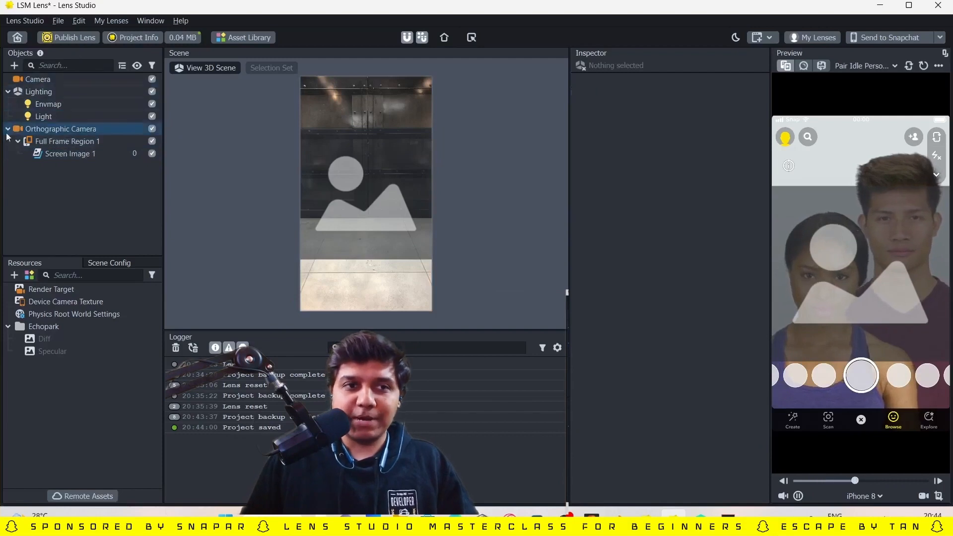
- Import the holi screen image file from the Level 1 folder into the project resources
left_click(61, 155)
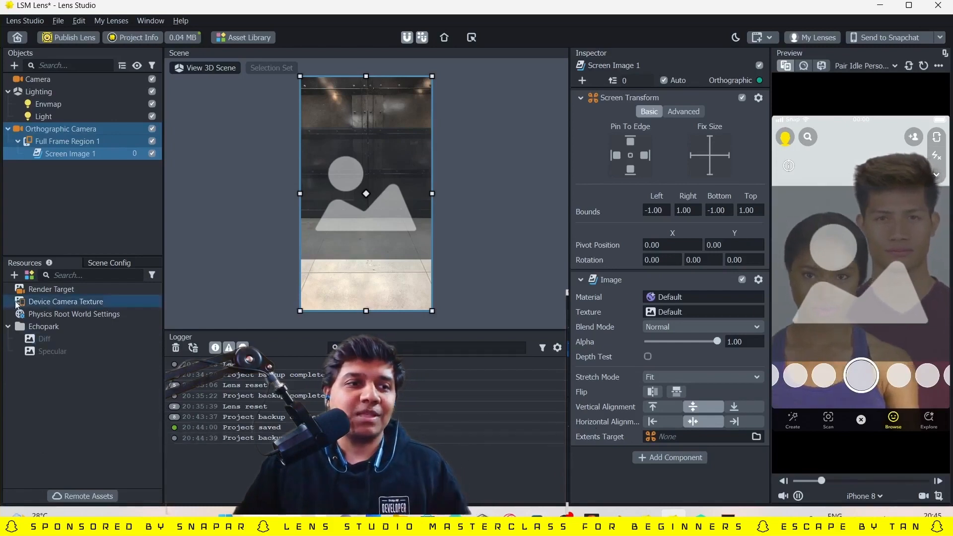
left_click(14, 275)
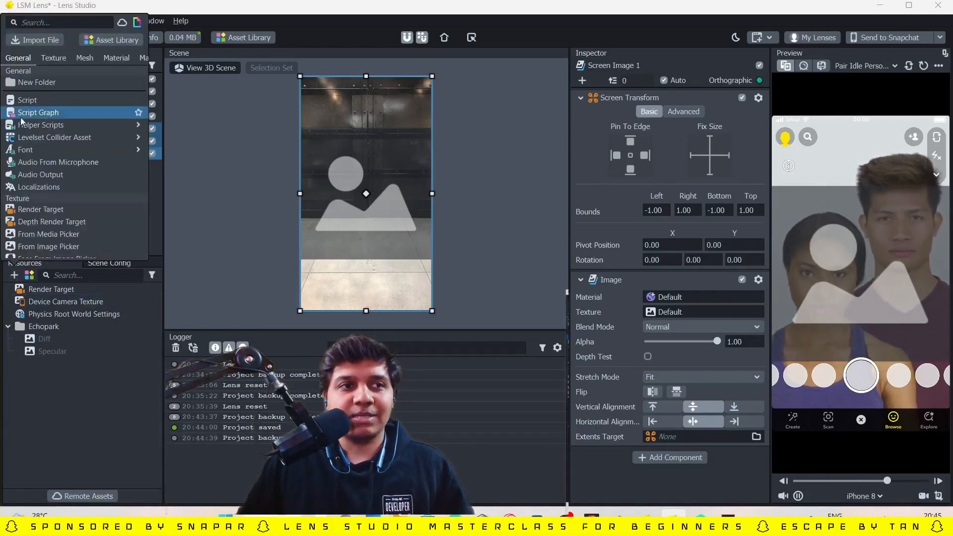
left_click(31, 39)
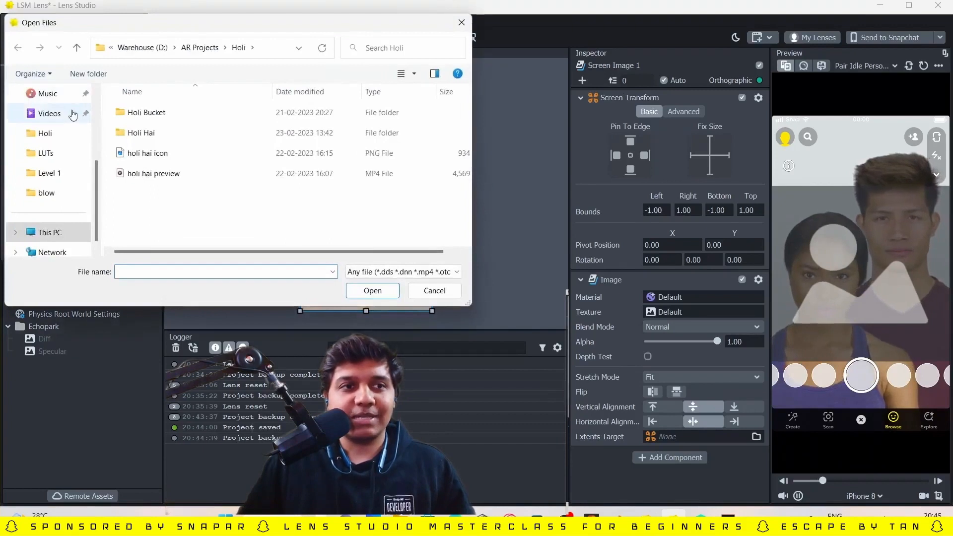
left_click(52, 172)
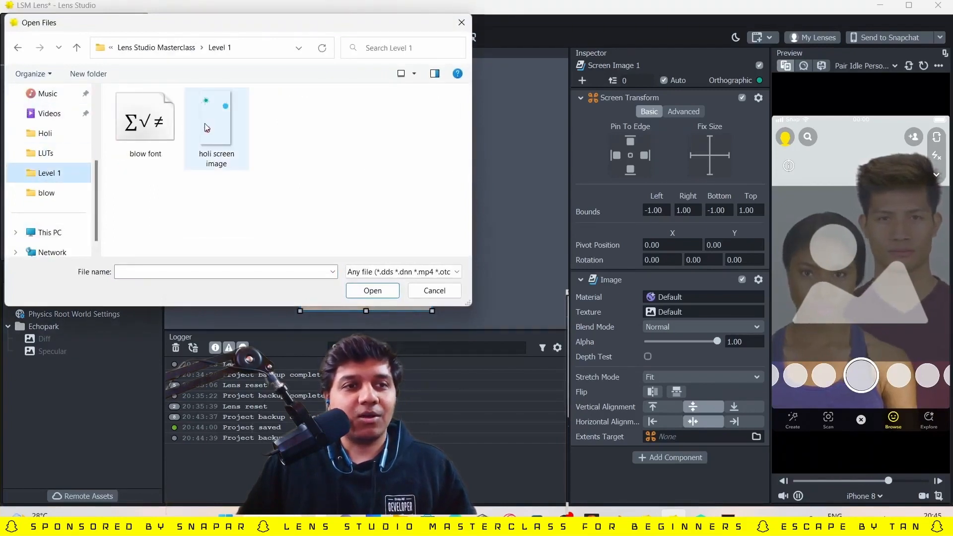
left_click(217, 131)
left_click(372, 291)
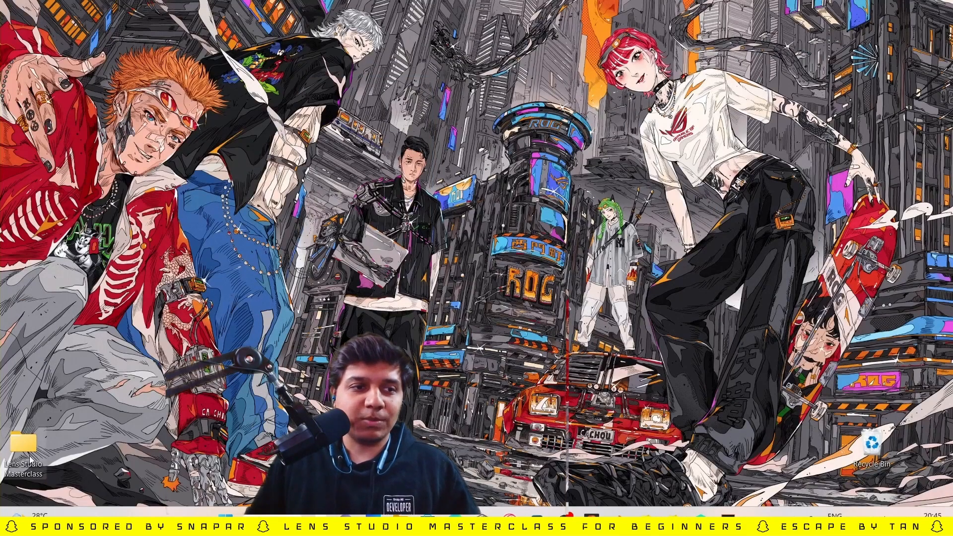
- Open Level 1 in the desktop's Lens Studio Masterclass folder and bring the holi screen image from there into the resources
double_click(30, 459)
double_click(187, 159)
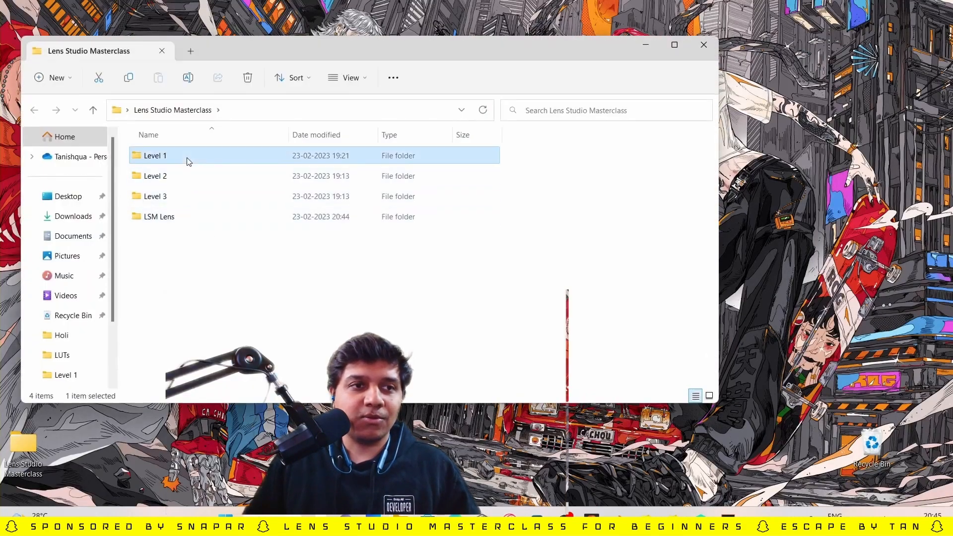
left_click_drag(231, 160, 97, 456)
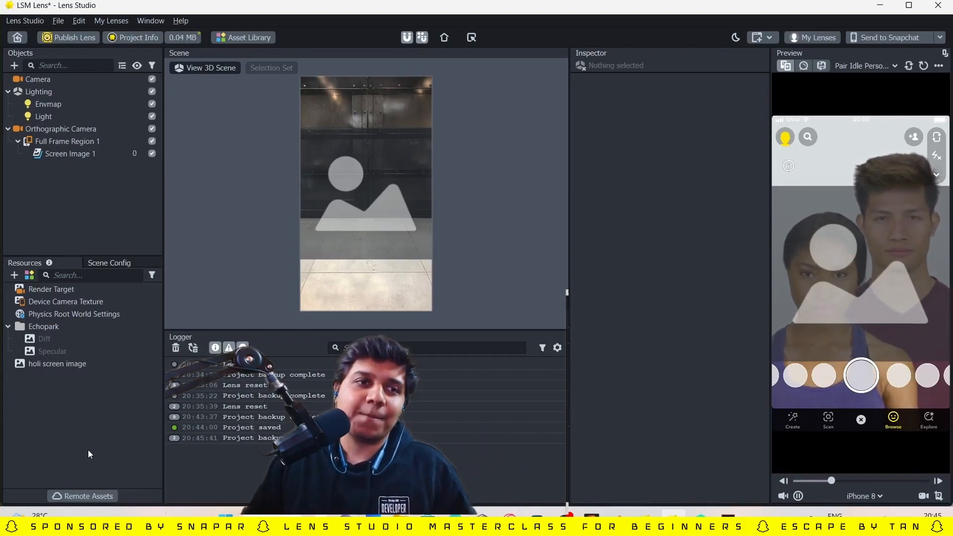
- Assign the holi screen image as the texture of Screen Image 1
left_click(66, 155)
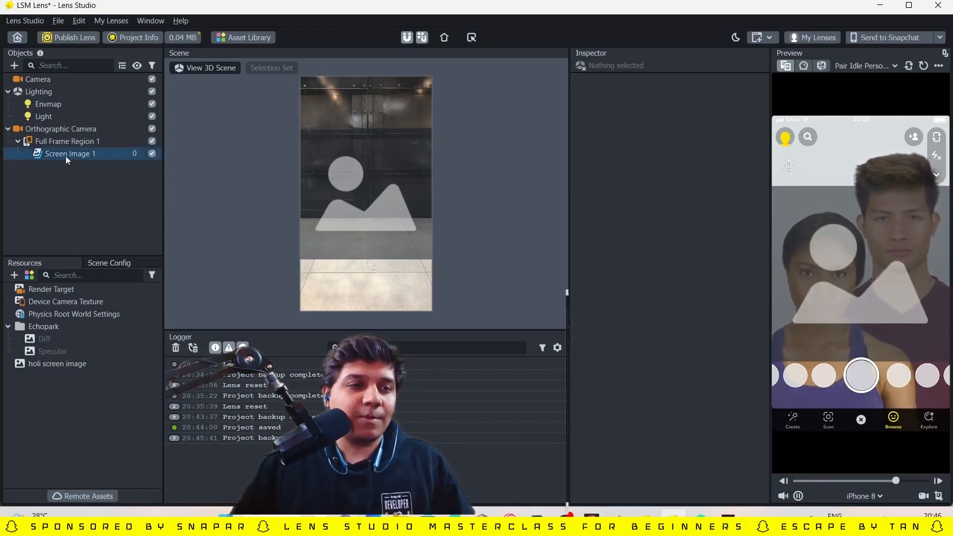
left_click(65, 155)
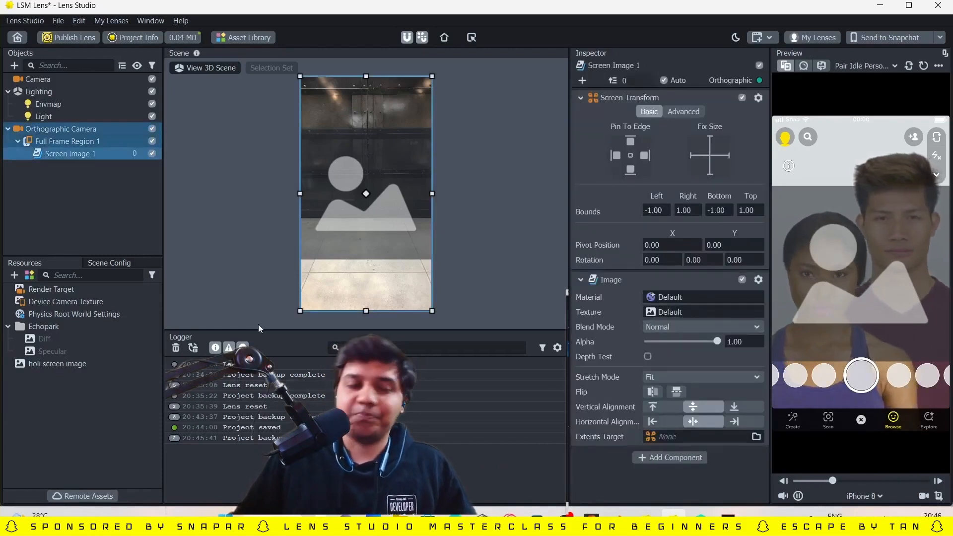
left_click_drag(43, 365, 647, 313)
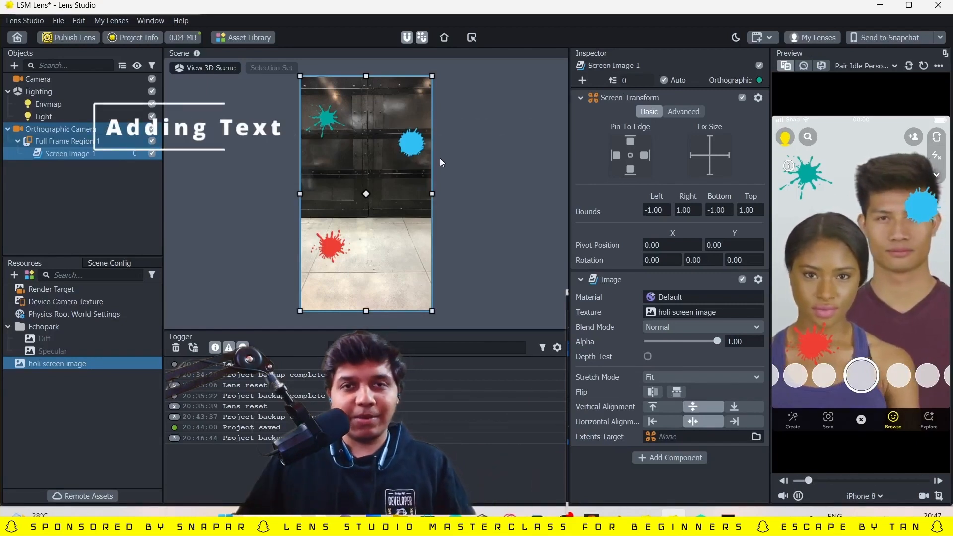
- Add a Screen Text object and place it directly under Full Frame Region 1, alongside Screen Image 1
left_click(14, 66)
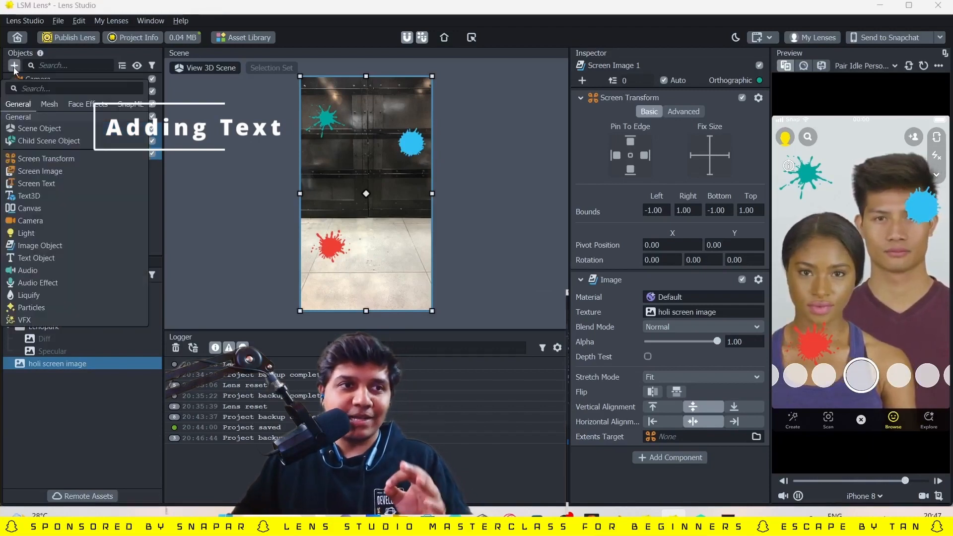
left_click(66, 183)
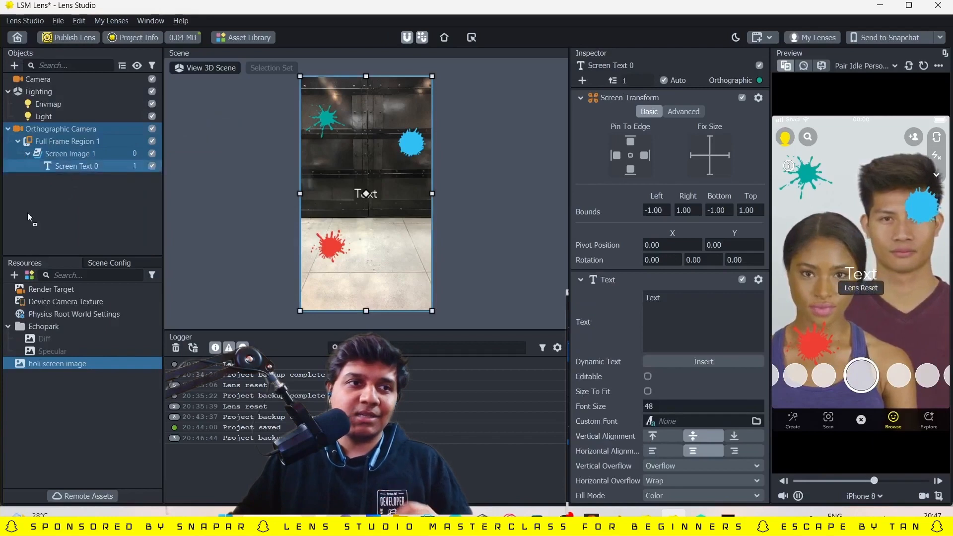
left_click_drag(32, 129, 32, 142)
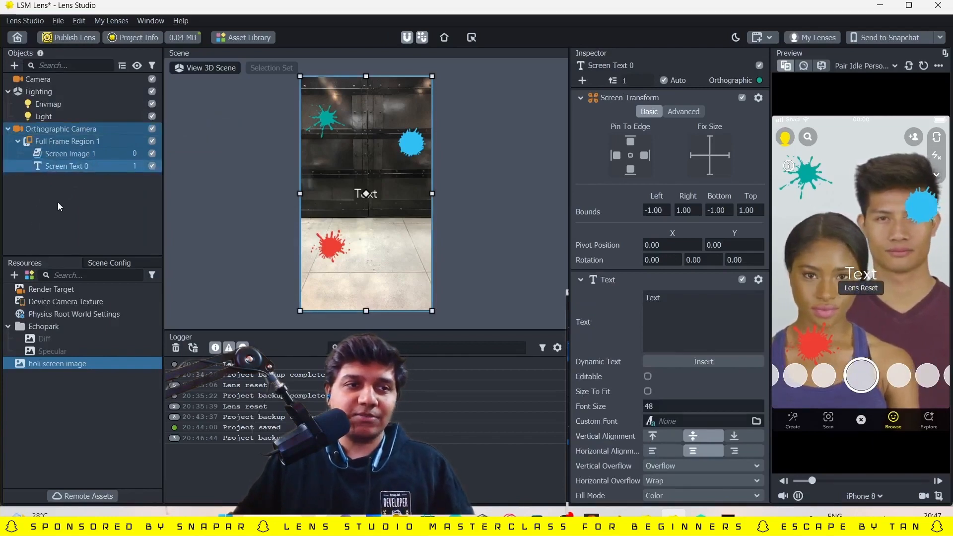
- Replace the Screen Text placeholder with "Holi Hai!"
left_click(80, 164)
left_click(699, 305)
type("H")
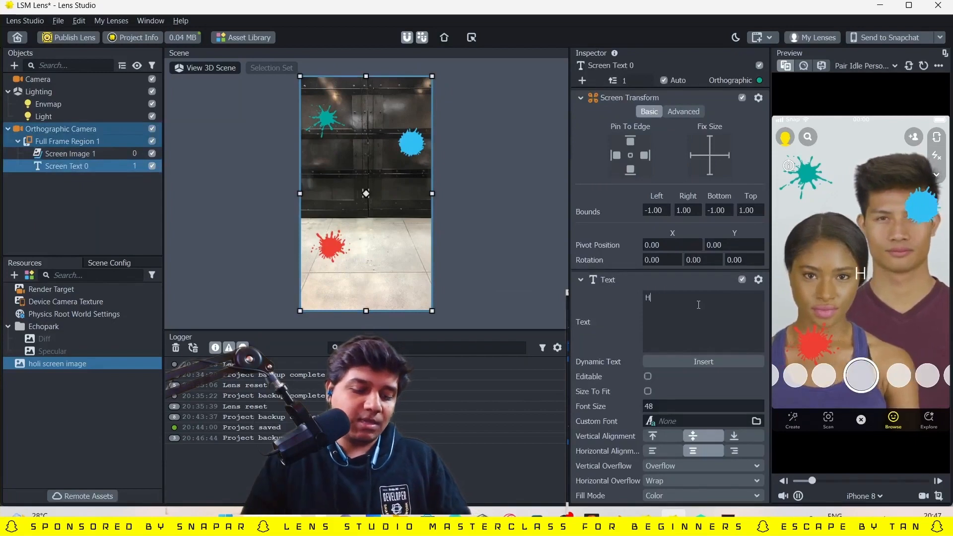
type("oli Hai!")
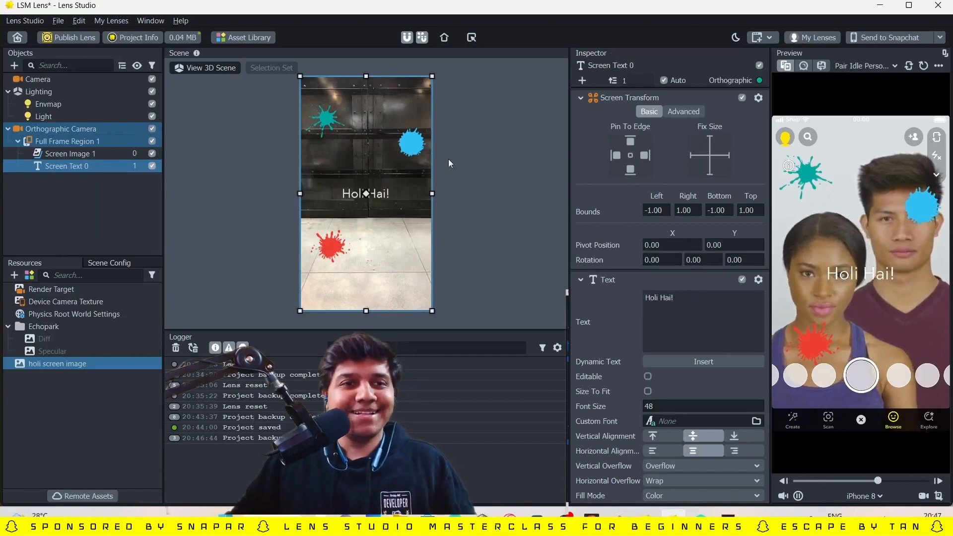
- Resize and move the Holi Hai! text box to full frame width just below centre, with bottom bound -0.50 and top bound 0.00
left_click_drag(366, 76, 367, 194)
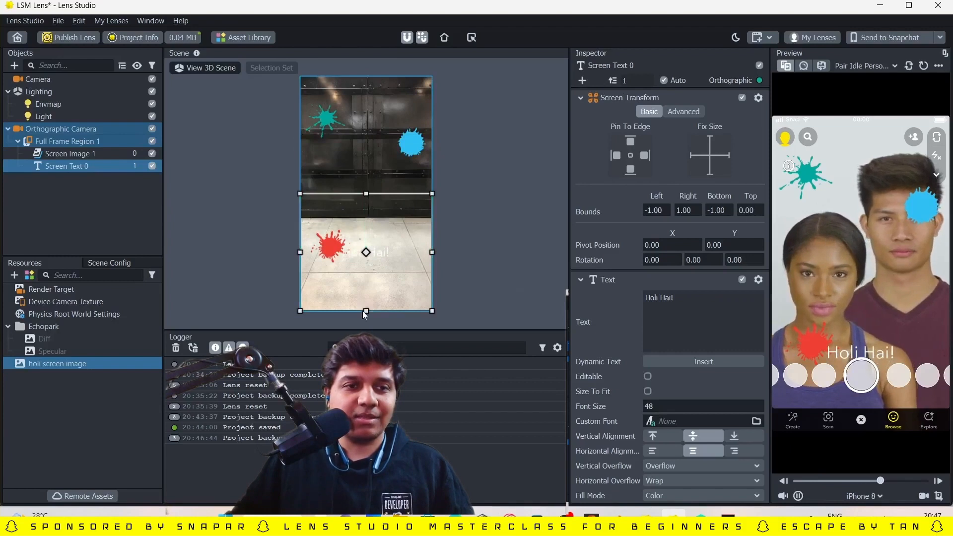
left_click(362, 311)
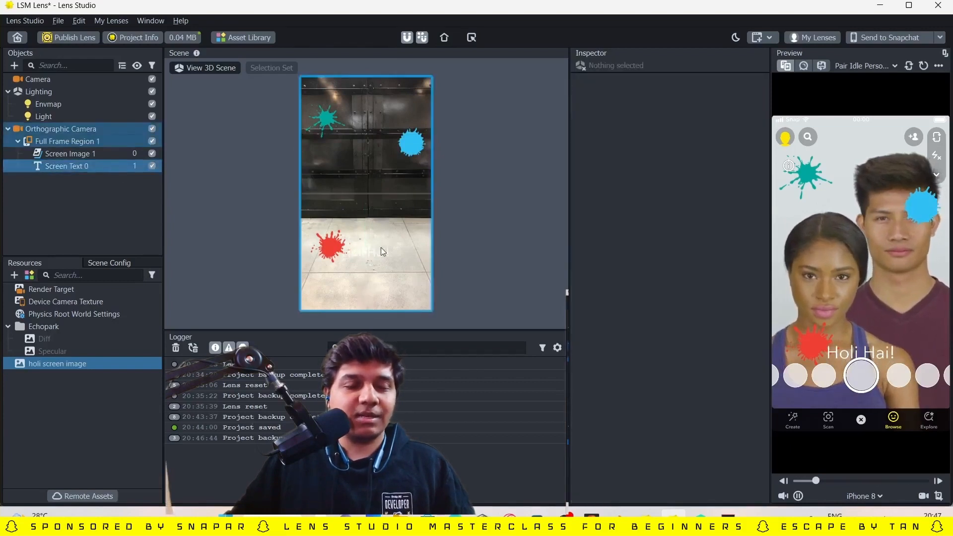
left_click(76, 167)
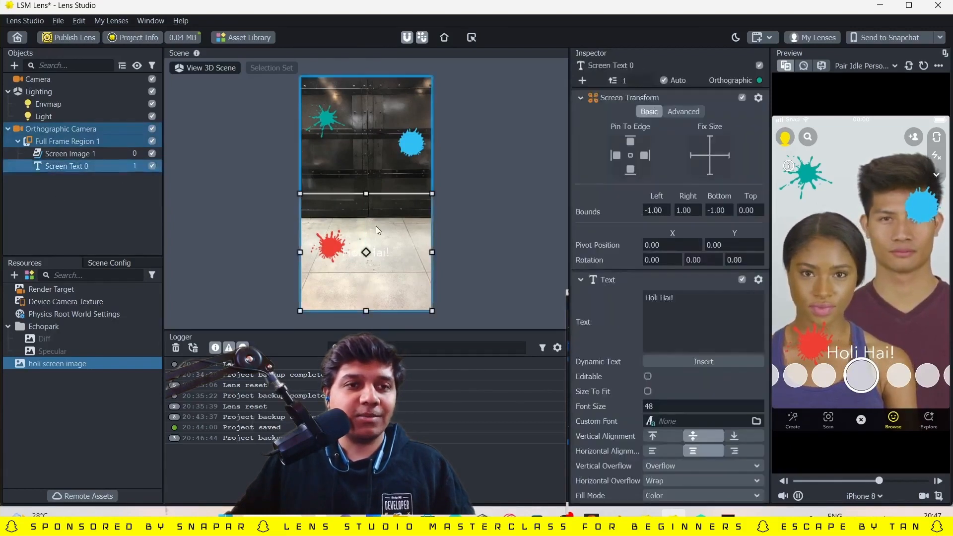
left_click_drag(381, 256, 380, 218)
left_click(78, 168)
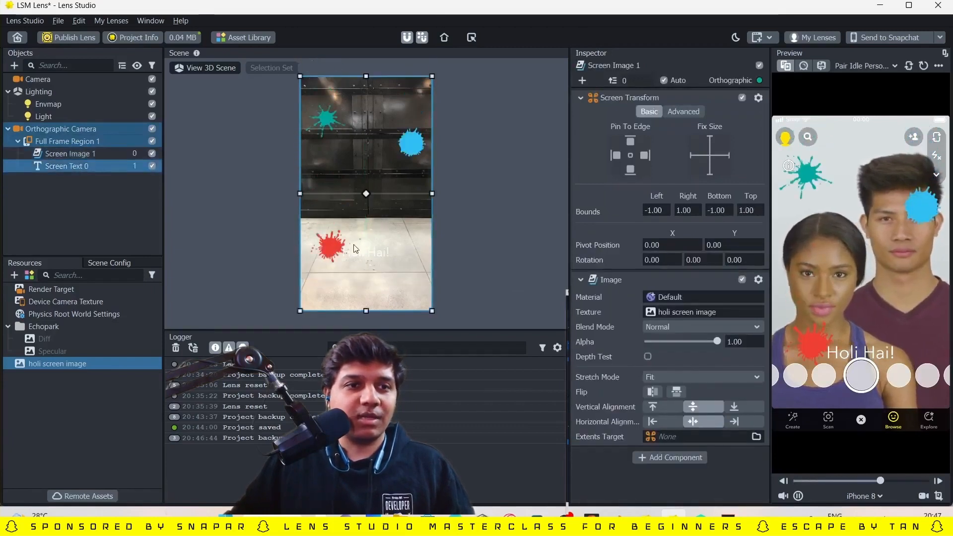
left_click_drag(369, 253, 429, 201)
left_click(377, 253)
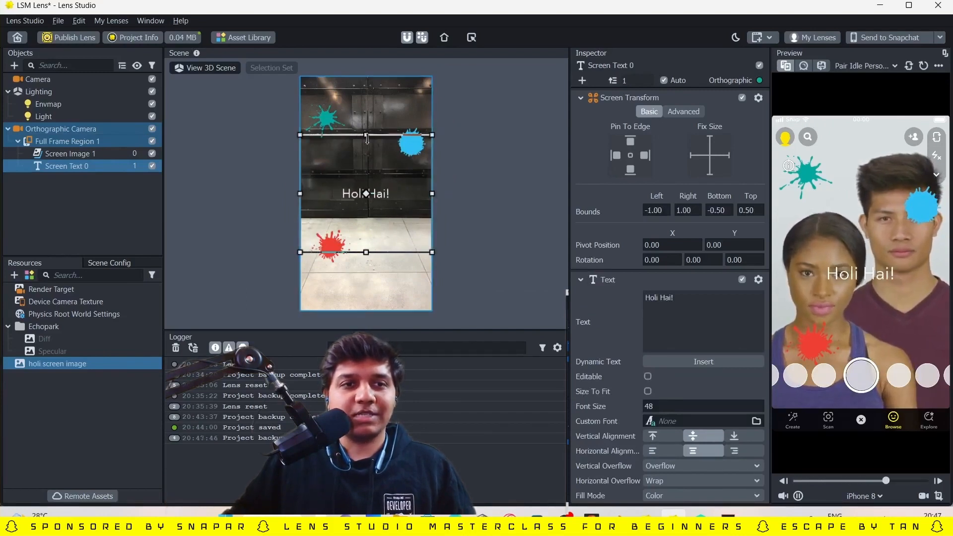
left_click_drag(367, 140, 367, 194)
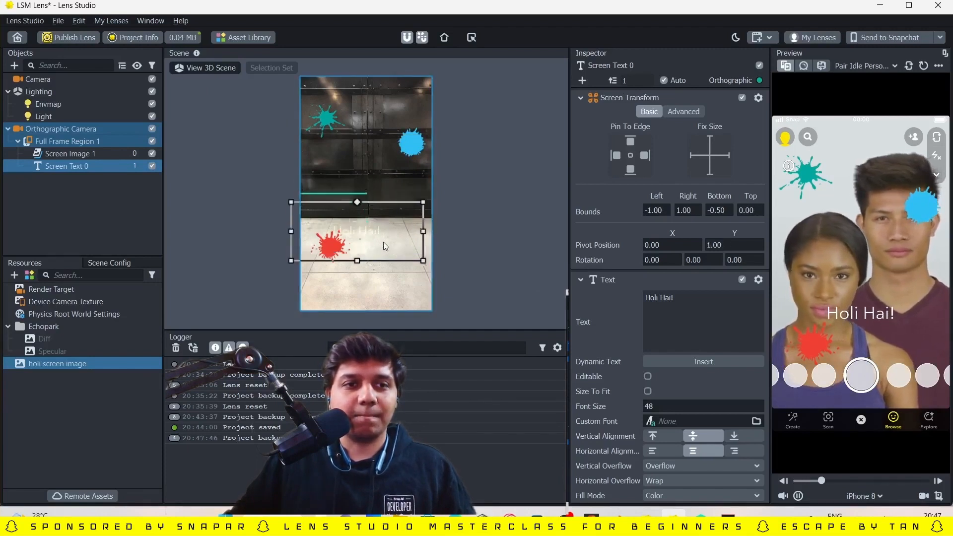
left_click(478, 212)
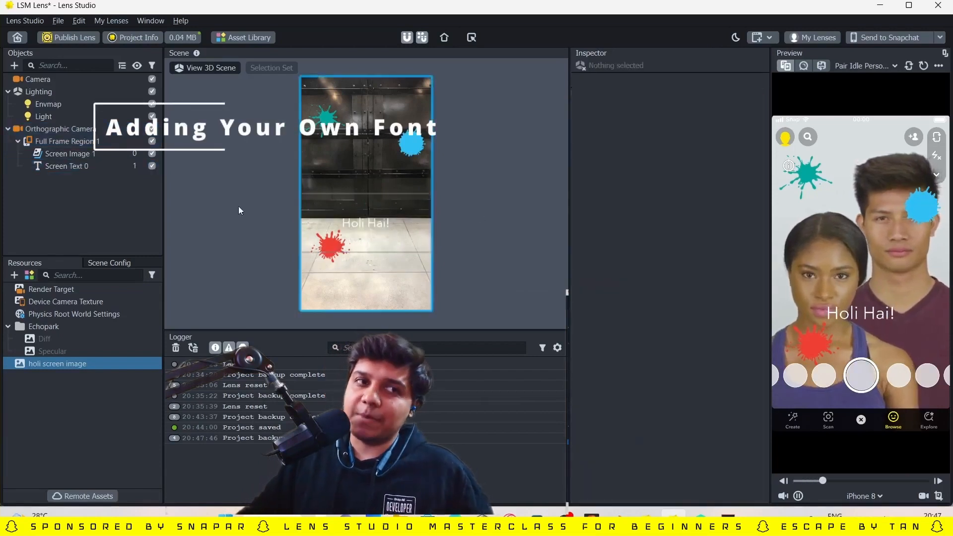
- Import the blow font file from the Level 1 folder as the Holi Hai! text's custom font and clear the selection
left_click(40, 169)
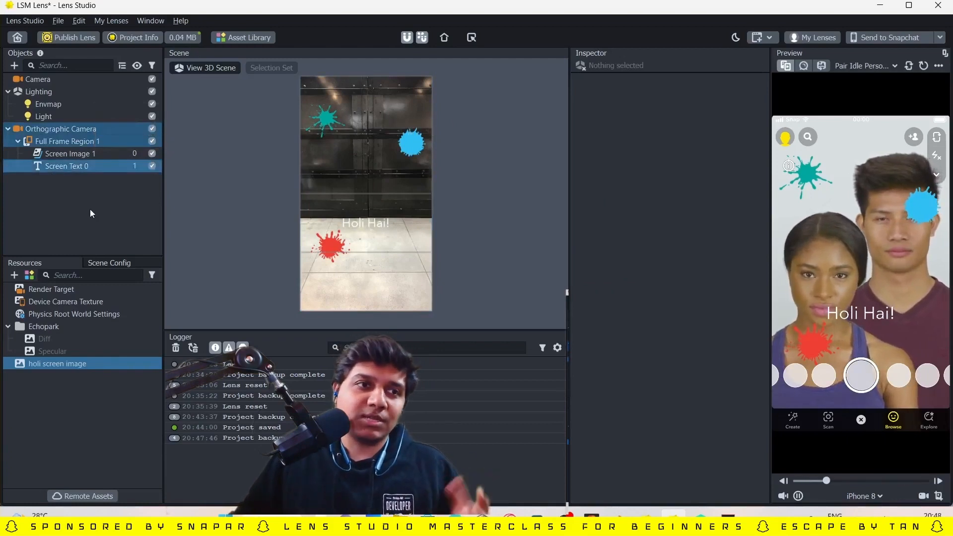
left_click(85, 168)
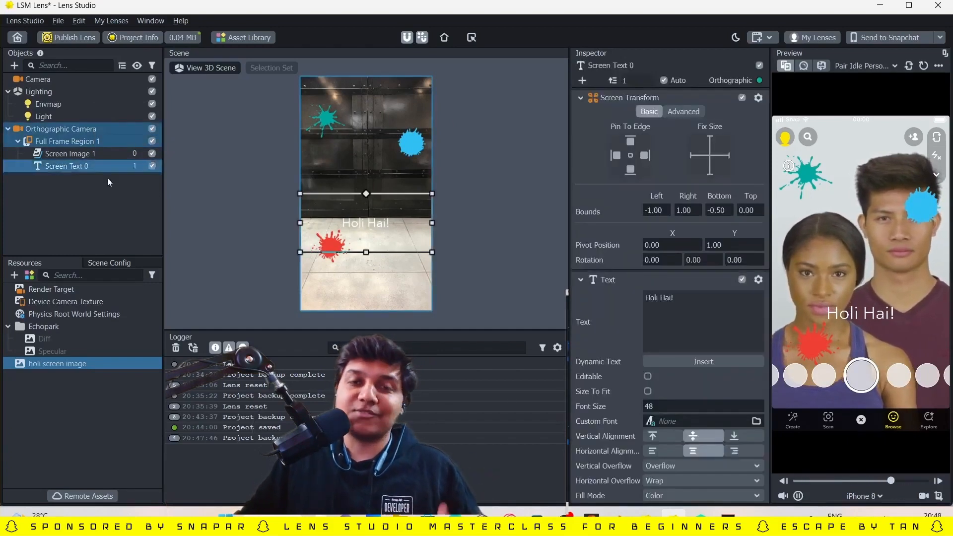
left_click(699, 421)
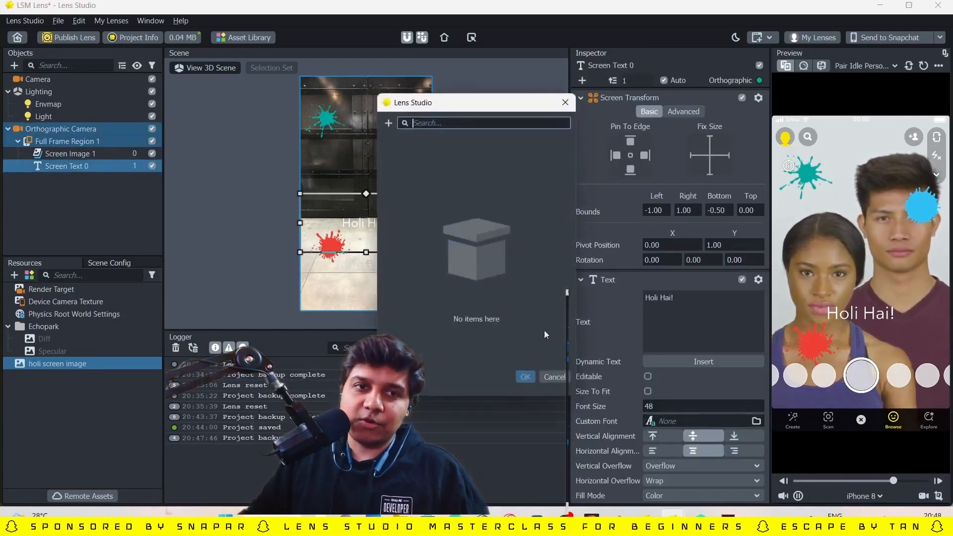
left_click(392, 124)
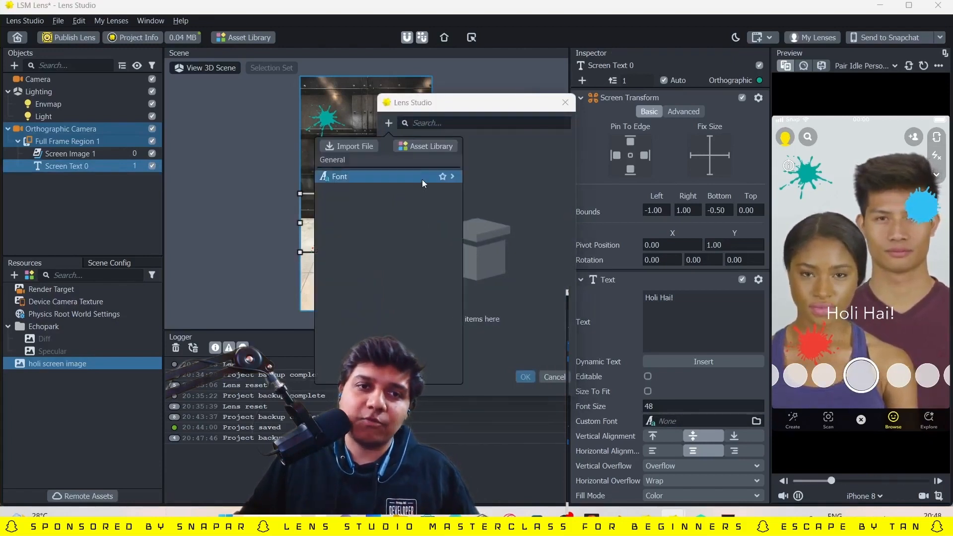
mouse_move(422, 179)
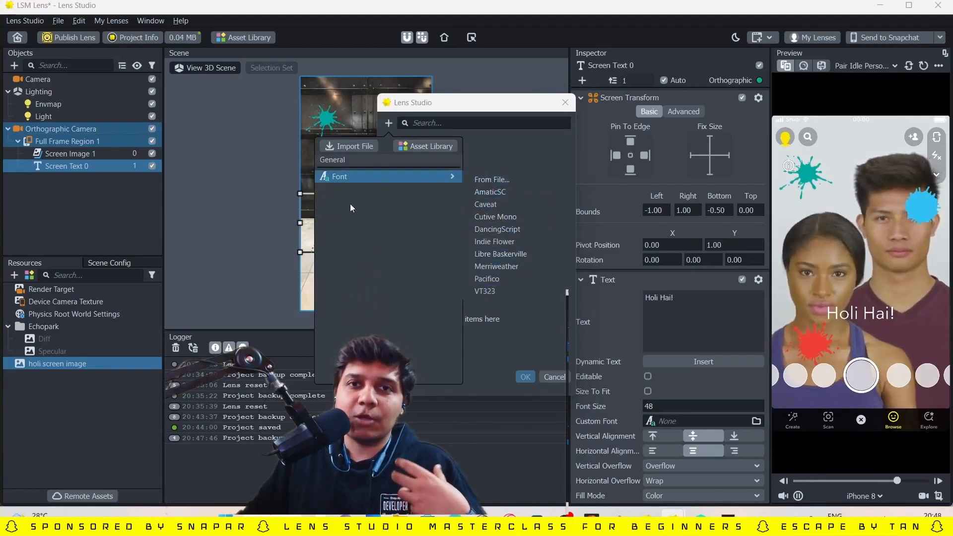
left_click(343, 147)
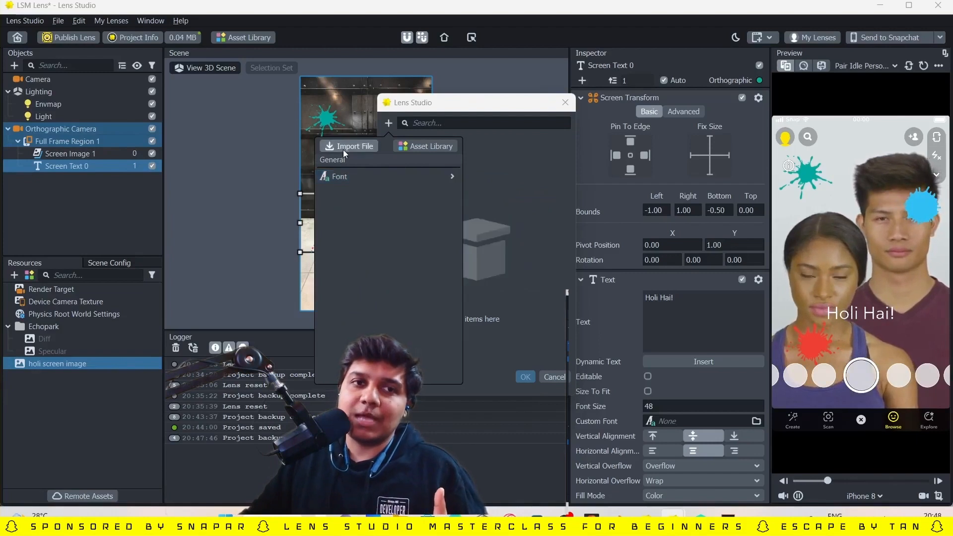
left_click(476, 253)
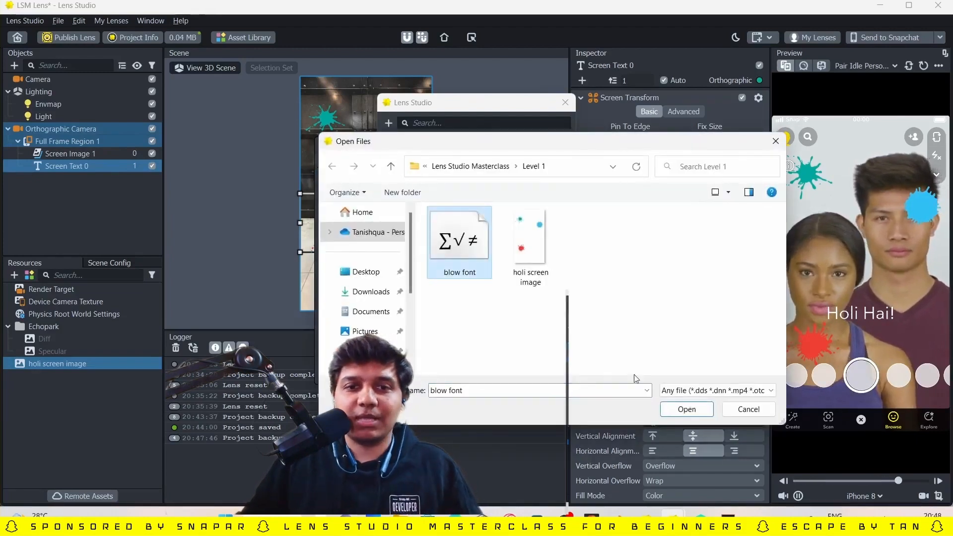
left_click(688, 410)
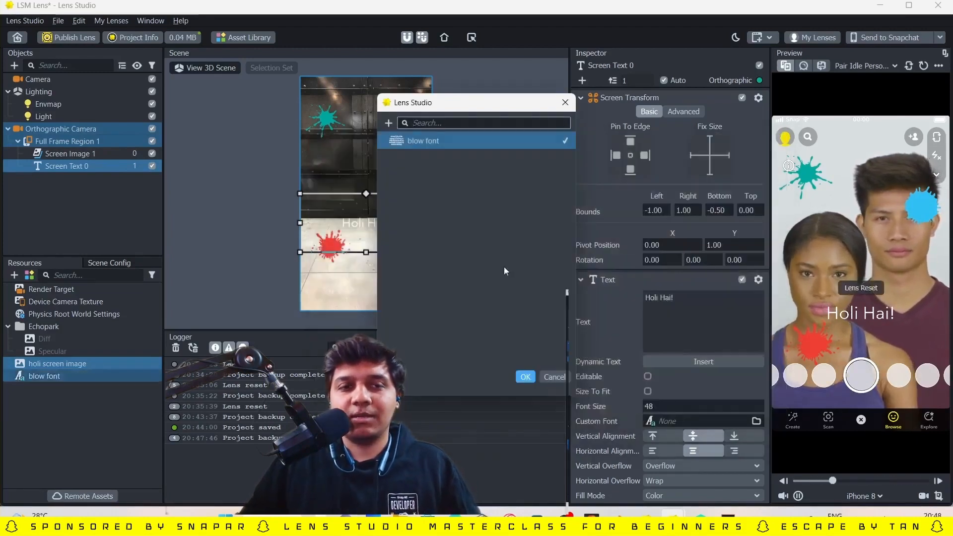
left_click(524, 376)
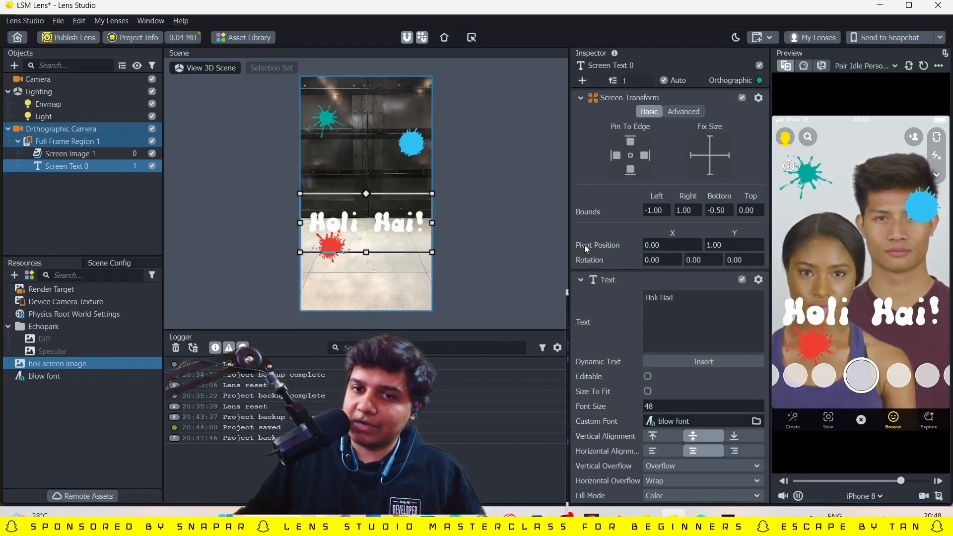
left_click(61, 210)
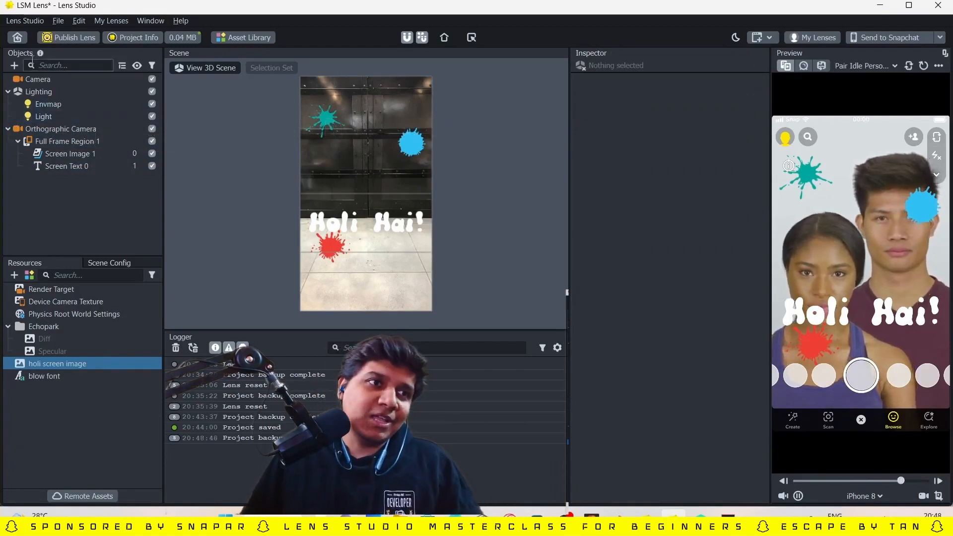
- Add a VHS post effect to the scene's camera
left_click(14, 66)
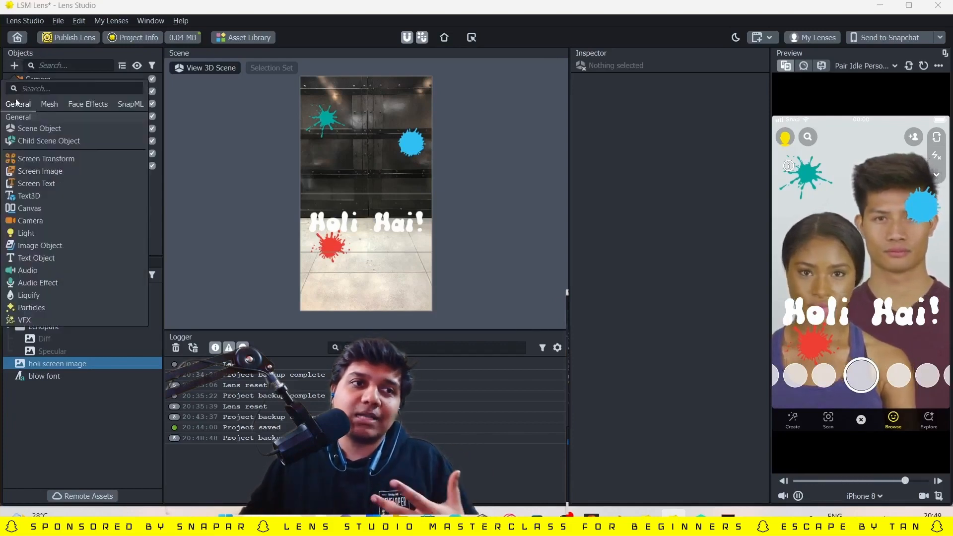
scroll(49, 258, "down", 4)
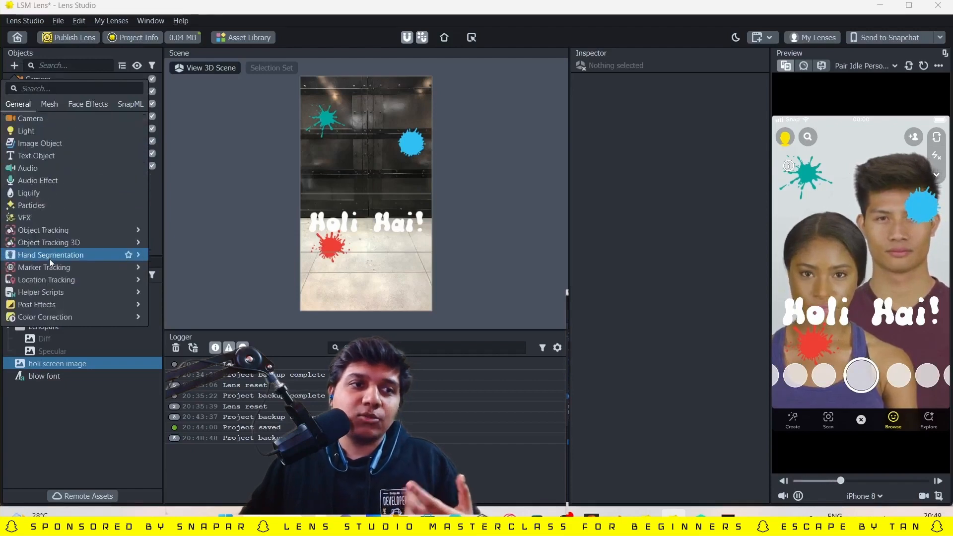
mouse_move(58, 269)
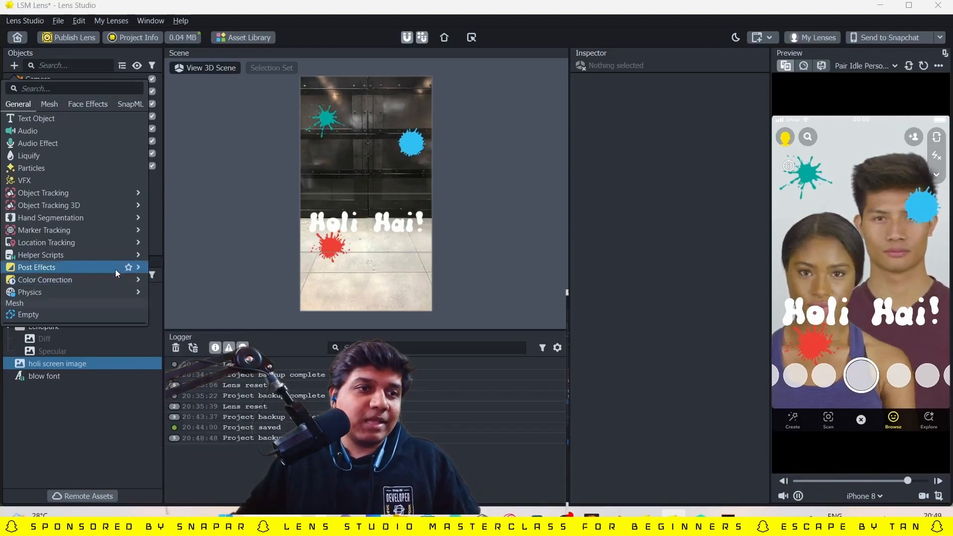
mouse_move(111, 267)
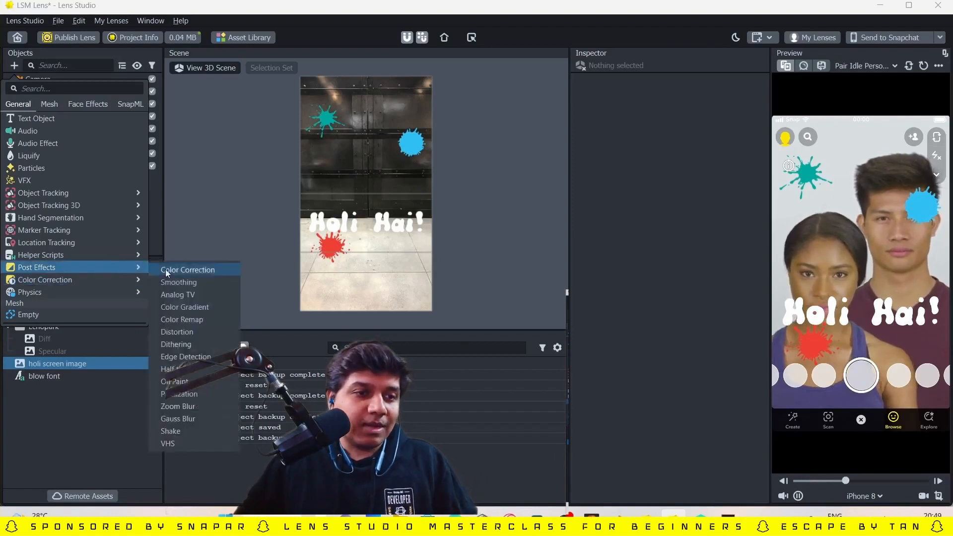
key("Escape")
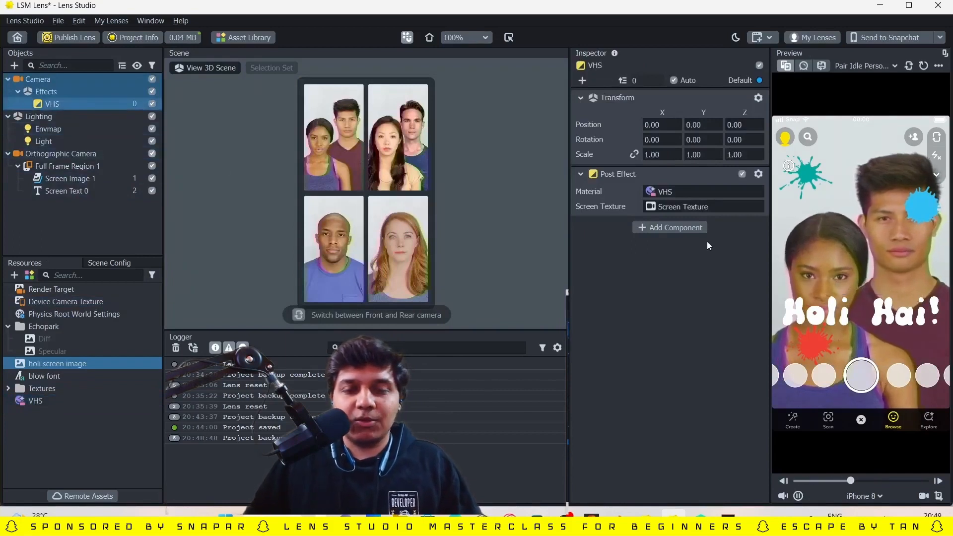
- Compare the lens with the VHS effect disabled and enabled, and send it to the phone for preview
left_click(152, 104)
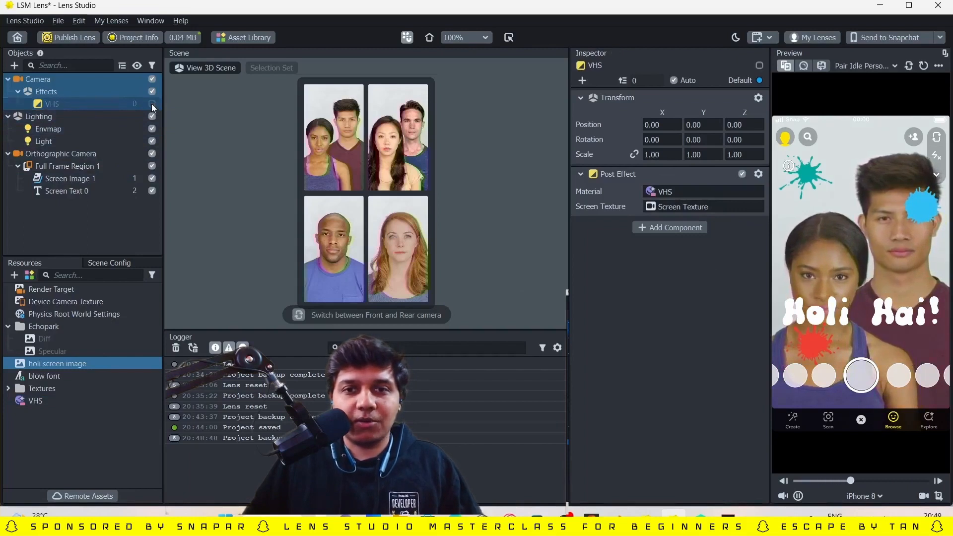
left_click(152, 104)
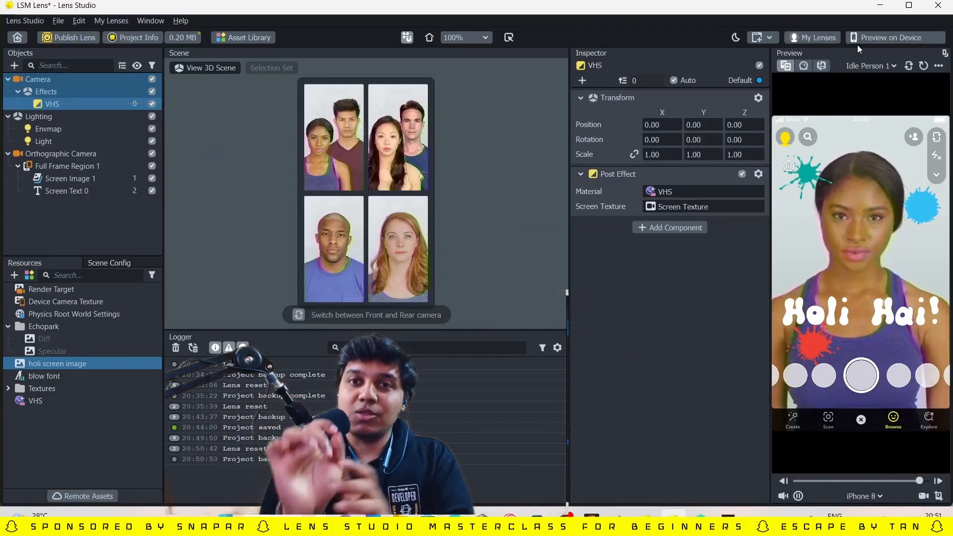
left_click(913, 43)
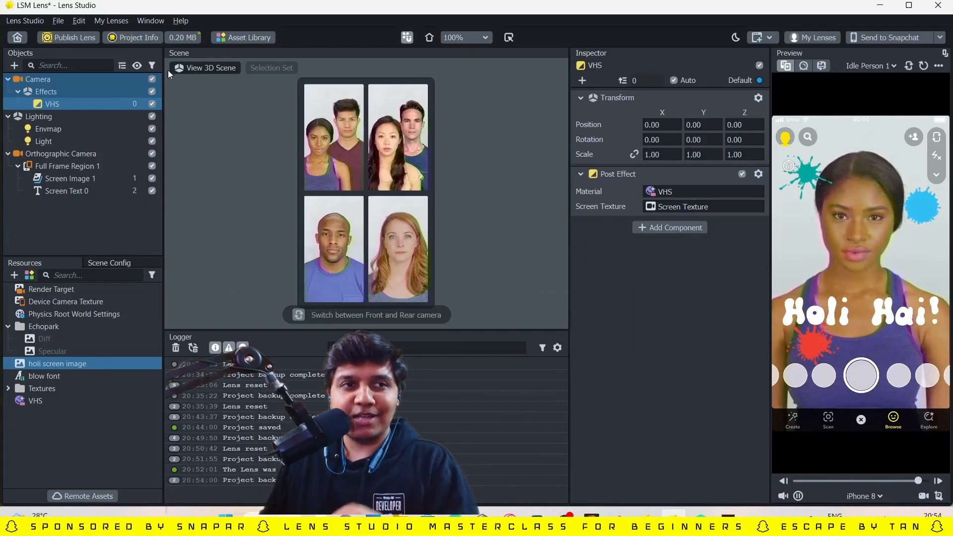
- Set the lens name to "Holi Glitch Fun" in the project info
left_click(149, 38)
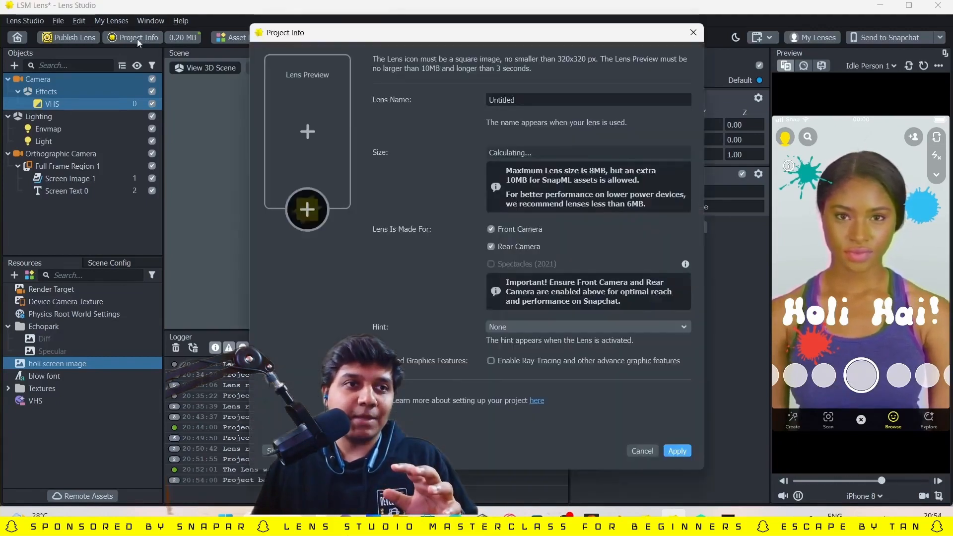
left_click(525, 100)
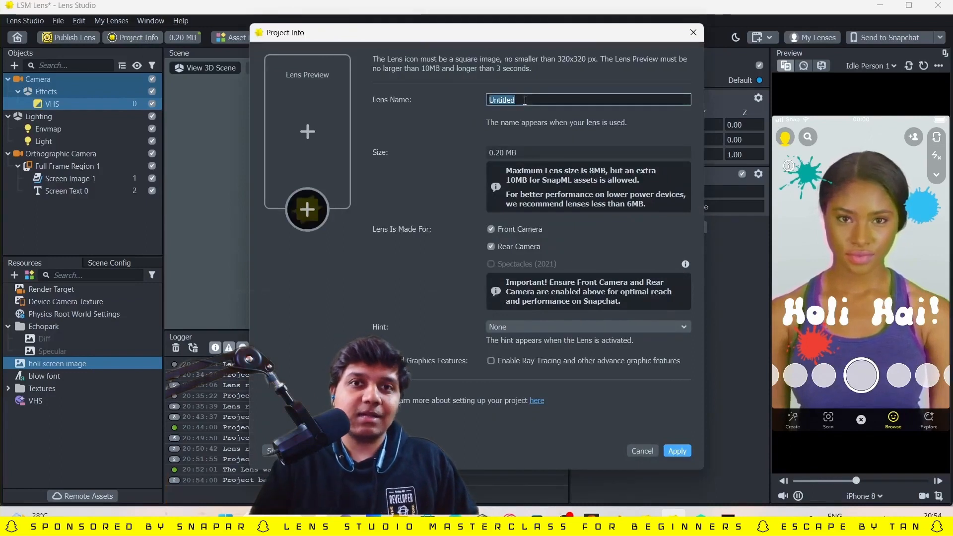
type("Holi ")
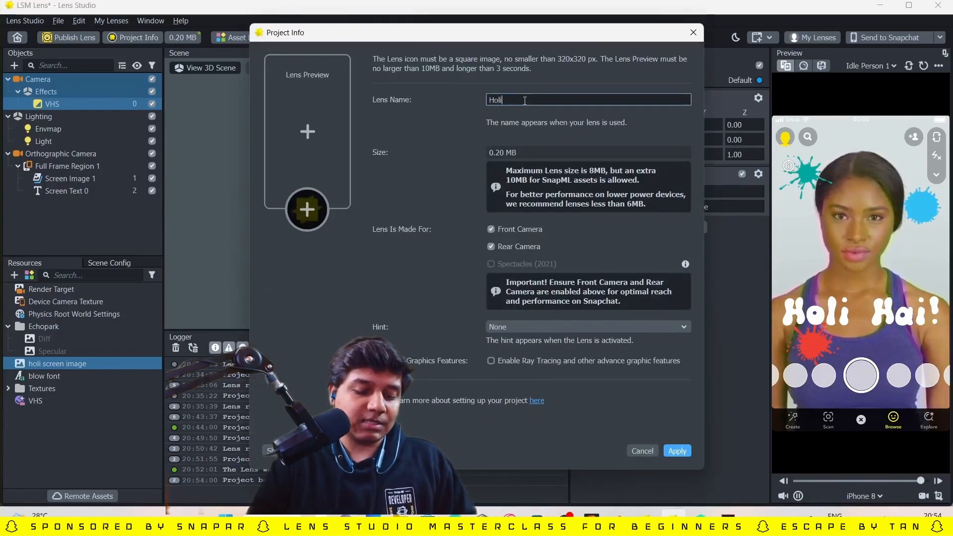
type("Glitch G")
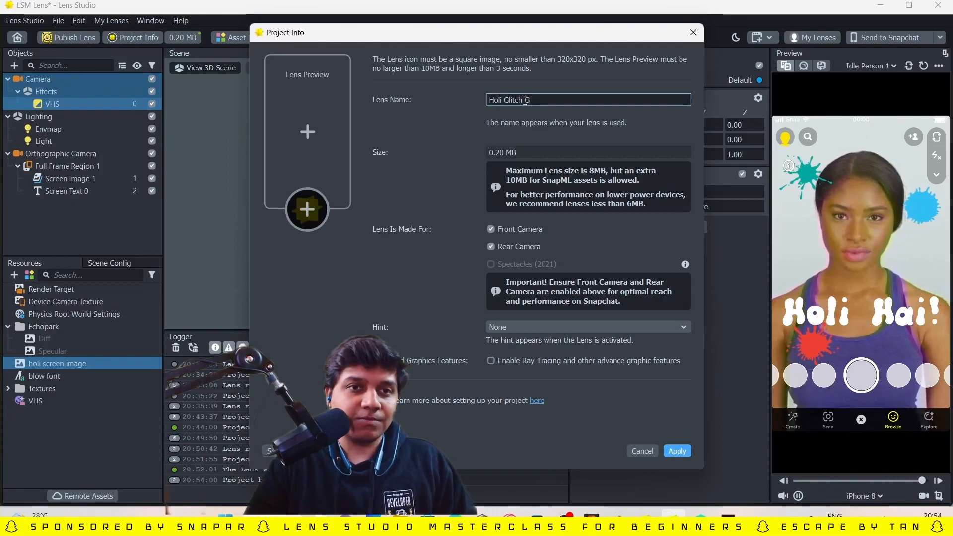
key("BackSpace")
type("FUn")
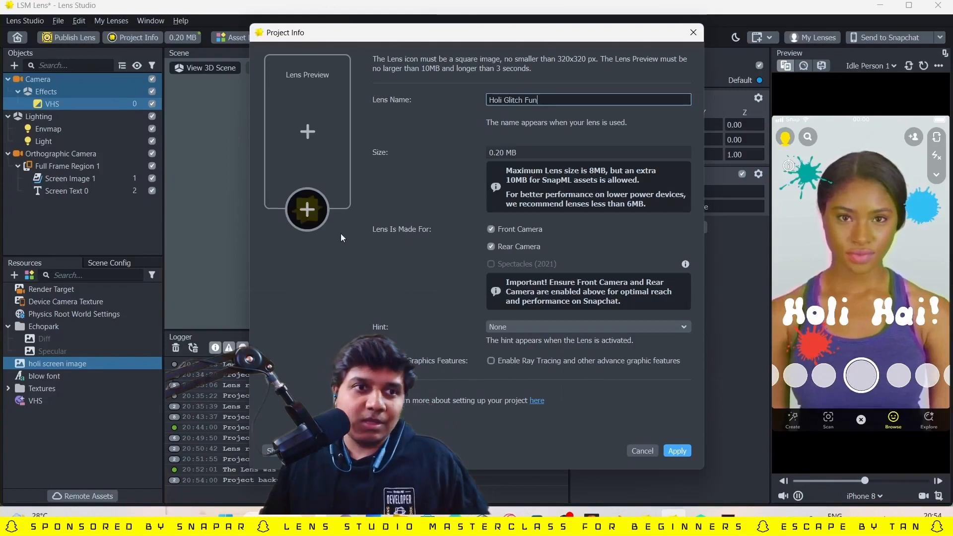
- Use the holi hai icon image as the lens icon, cropping it slightly tighter around the centred Holi Hai! lettering
left_click(312, 210)
left_click(406, 169)
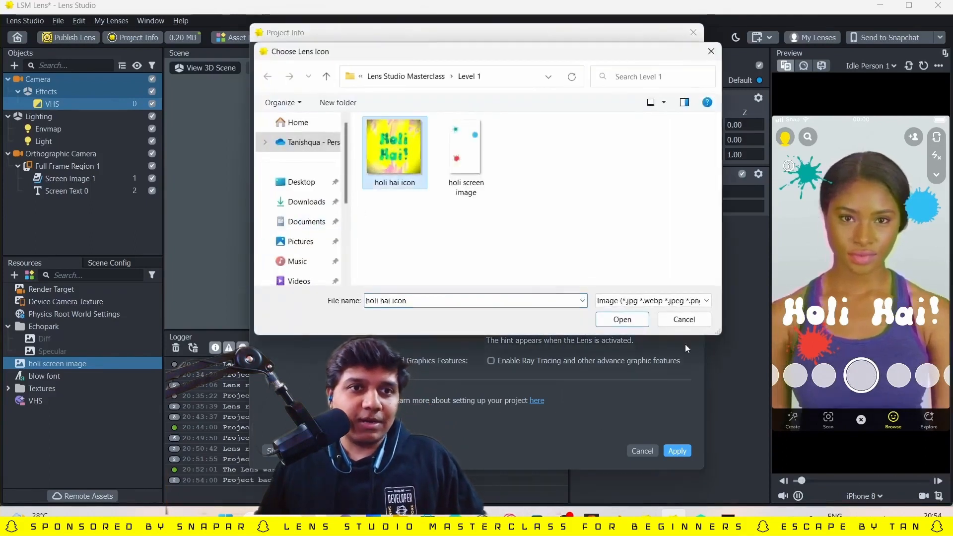
left_click(640, 322)
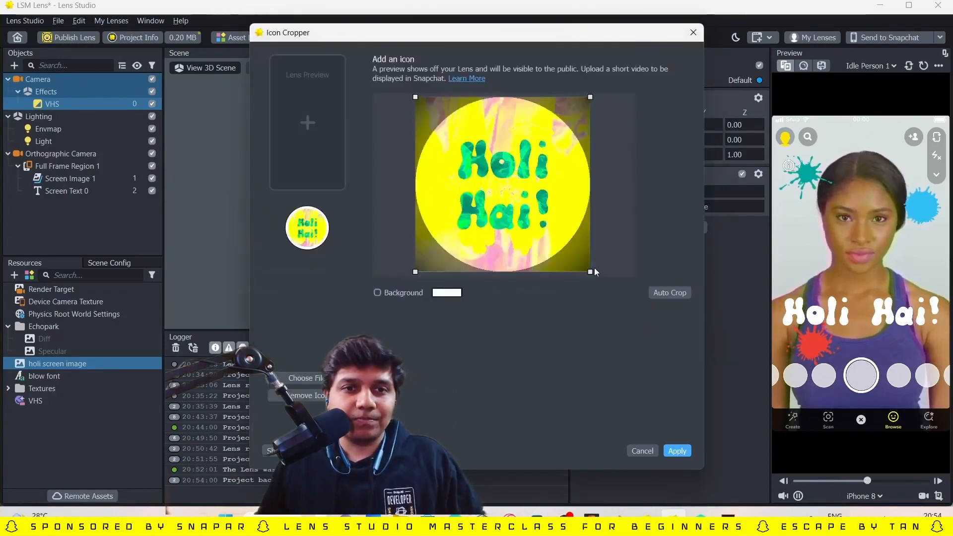
left_click_drag(591, 272, 557, 238)
left_click_drag(518, 197, 531, 216)
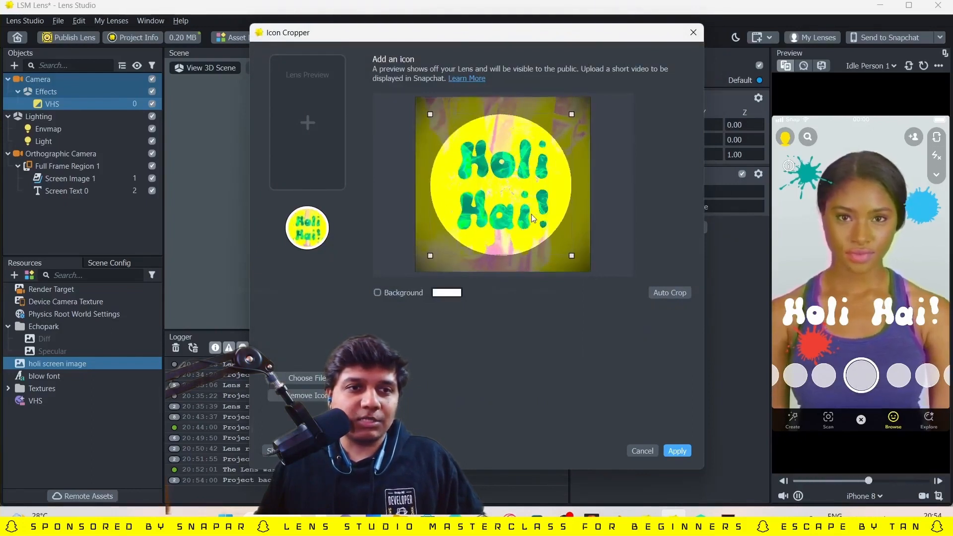
left_click(678, 451)
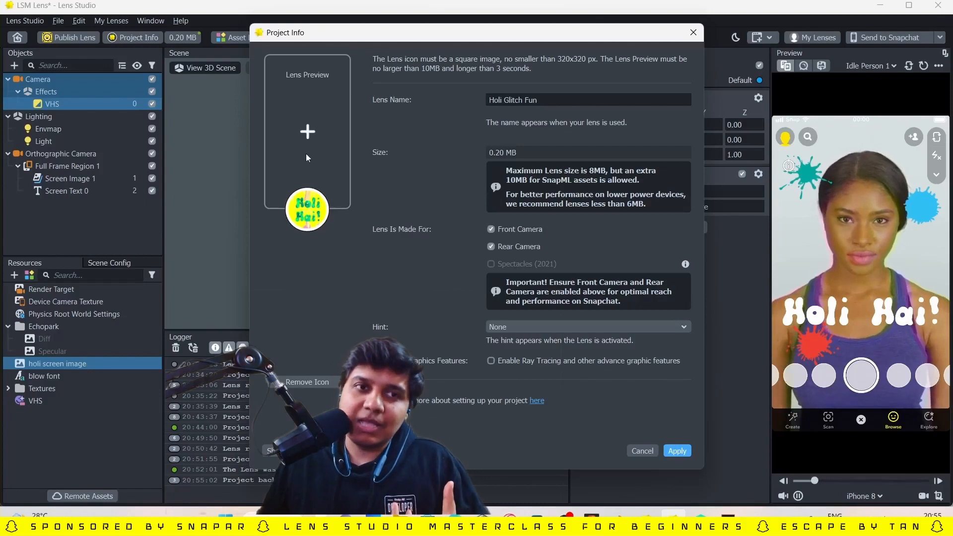
- Choose the auto-generated lens preview of the curly-haired man in a black turtleneck and apply the project info
left_click(316, 131)
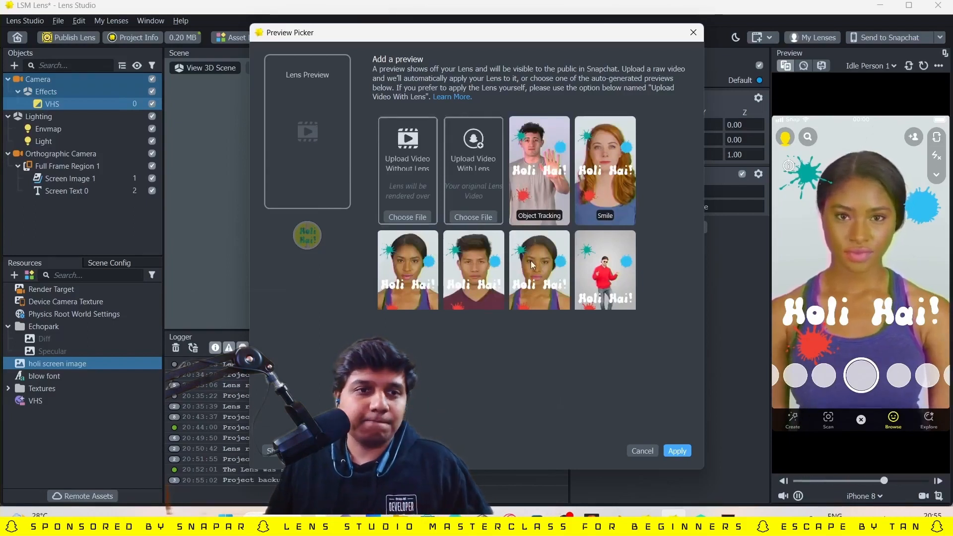
scroll(533, 195, "down", 2)
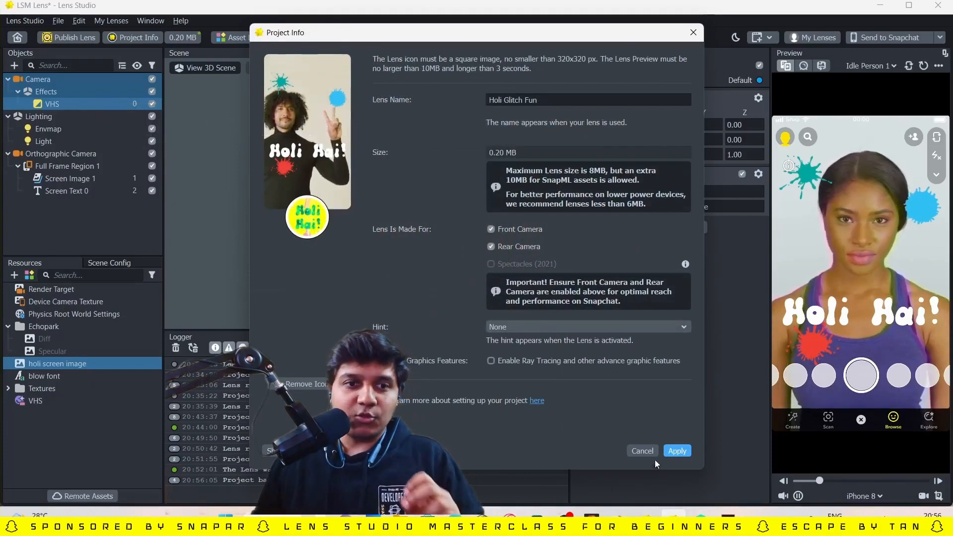
left_click(685, 452)
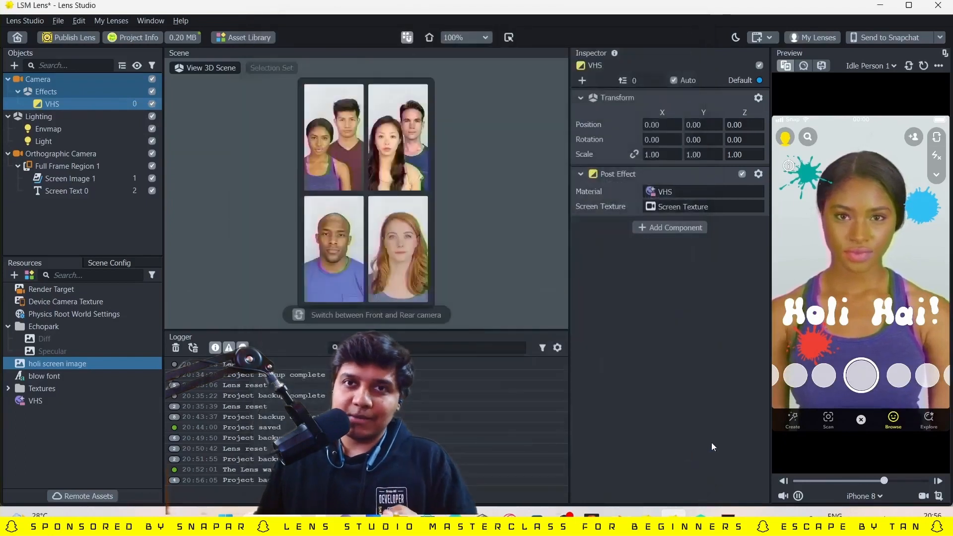
- Publish the project as a new Community Lens submission and set its primary category to Self-Expression - Appearance
left_click(76, 37)
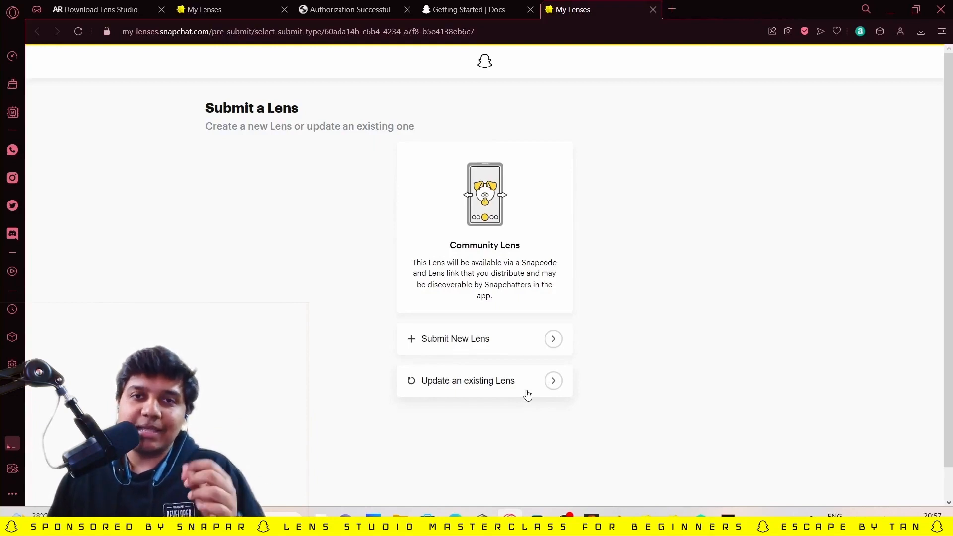
left_click(527, 337)
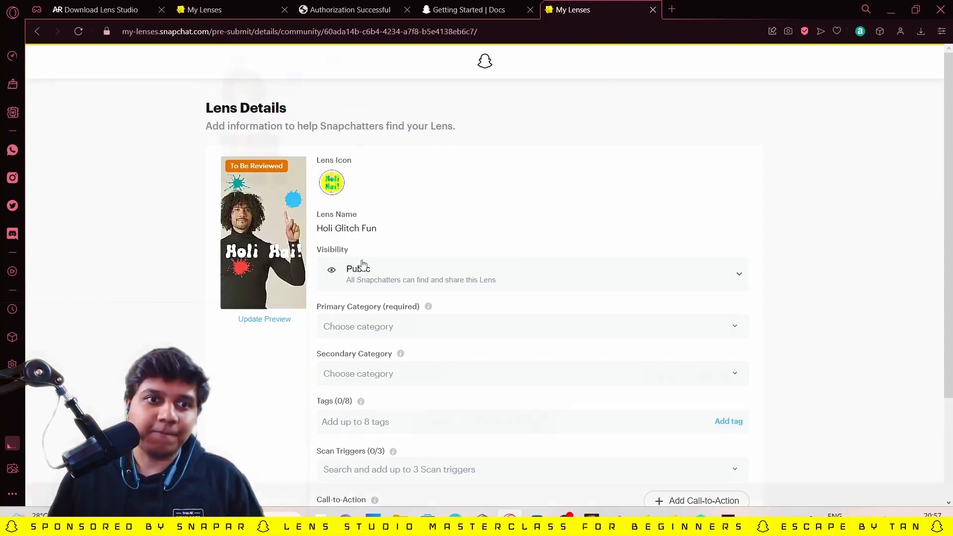
scroll(407, 199, "down", 3)
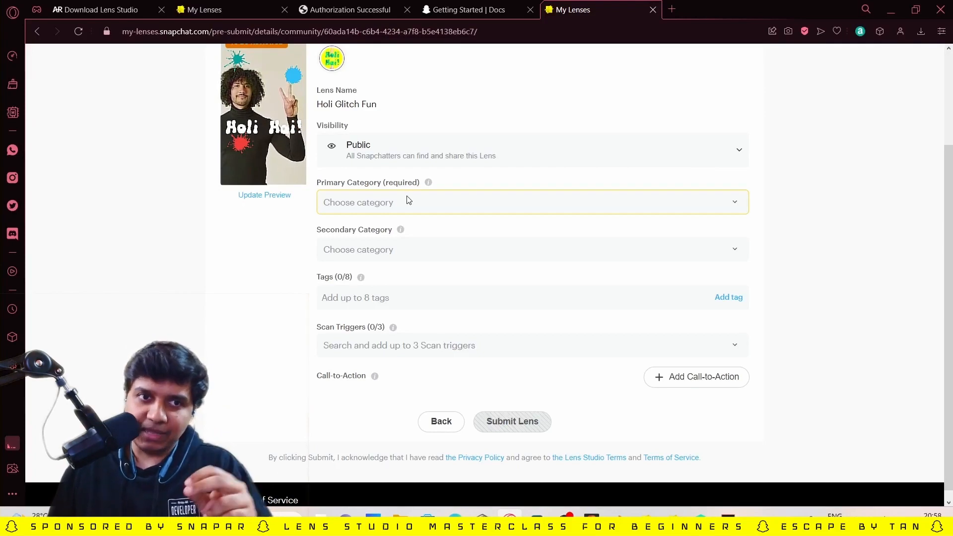
left_click(409, 201)
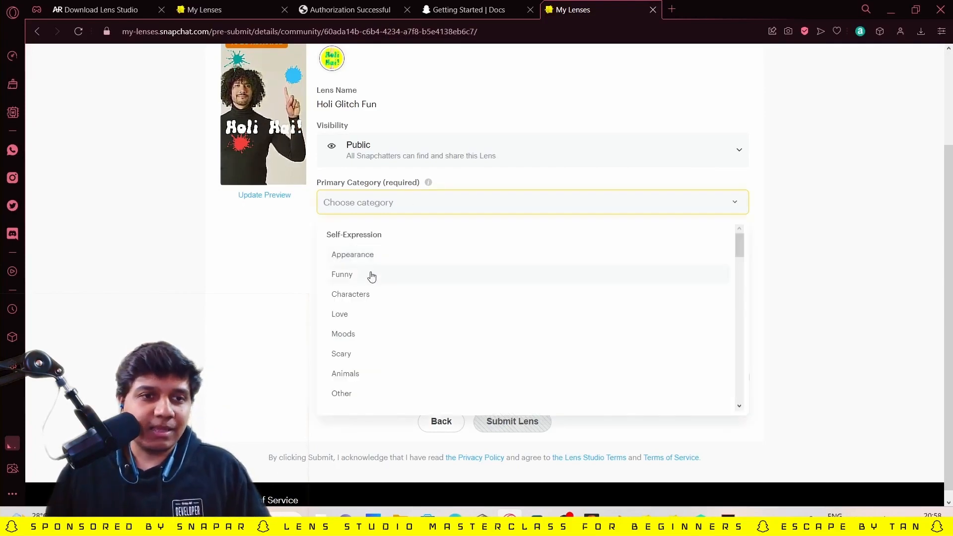
left_click(370, 256)
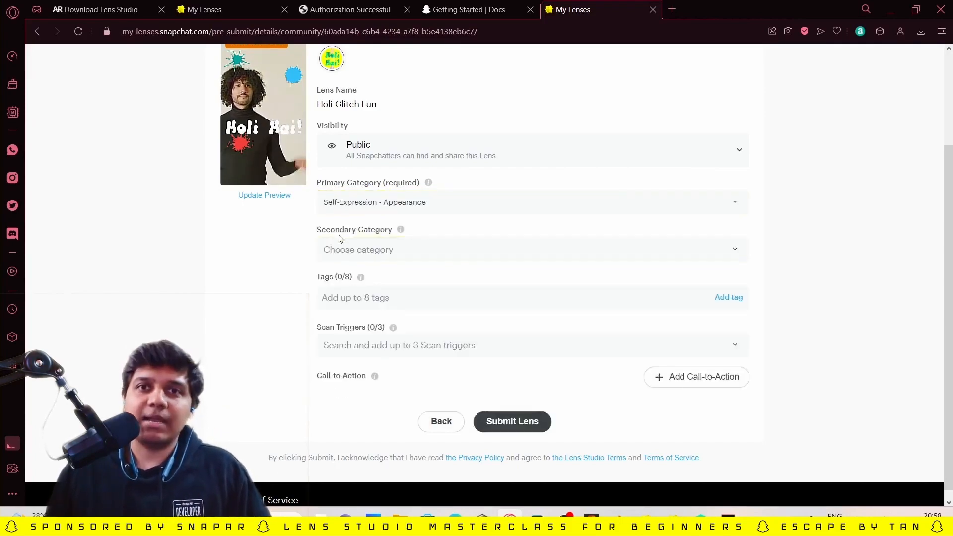
- Add the tags "holi", "glitch" and "festival" to the lens details
scroll(282, 213, "up", 2)
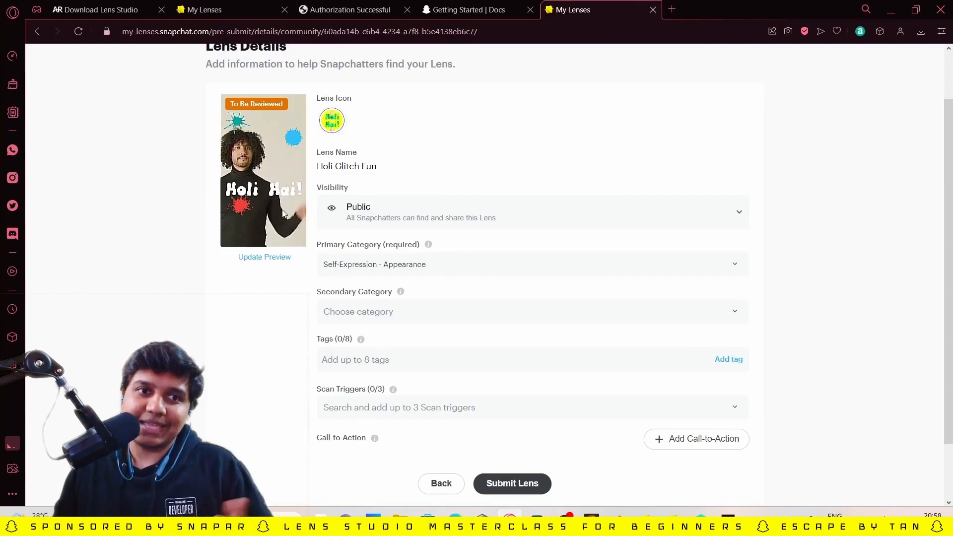
left_click(405, 351)
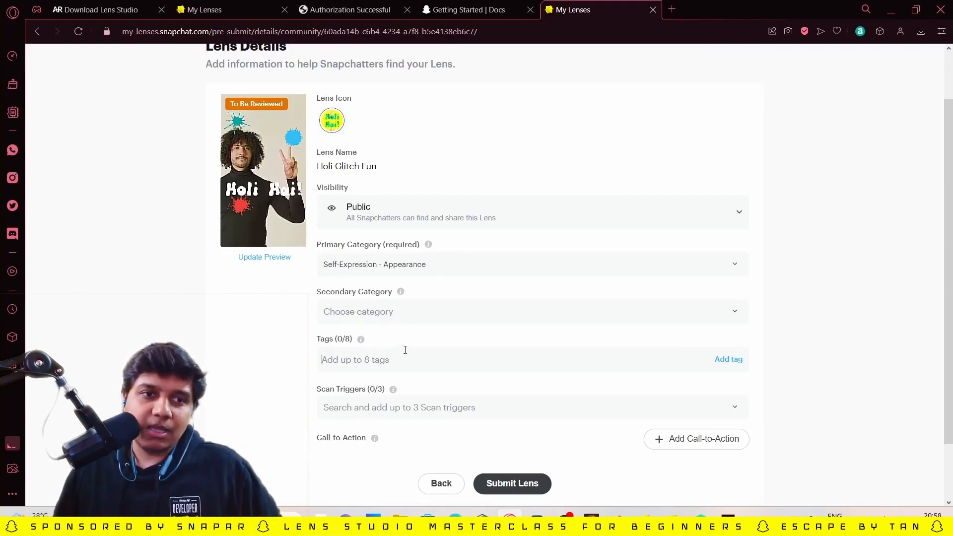
type("holi")
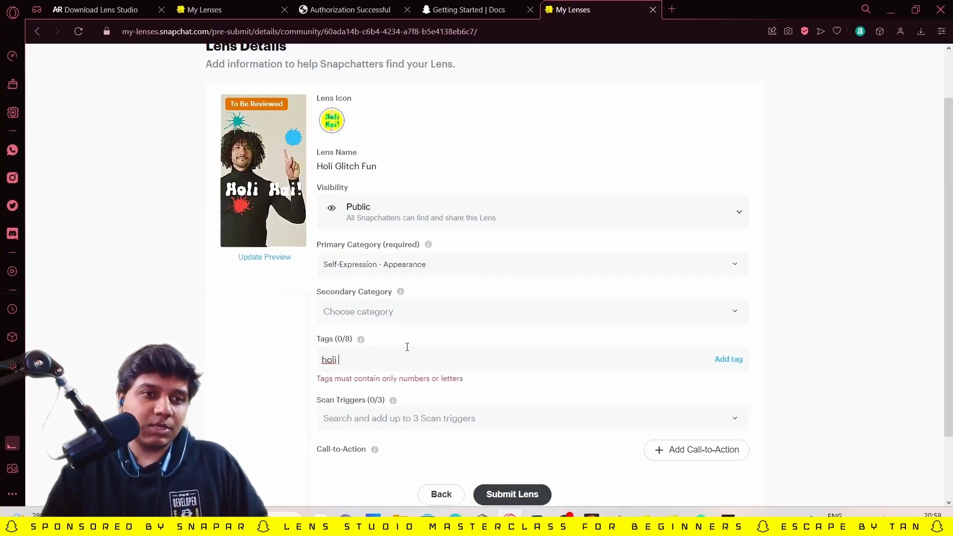
key("Return")
type("glitch")
key("Return")
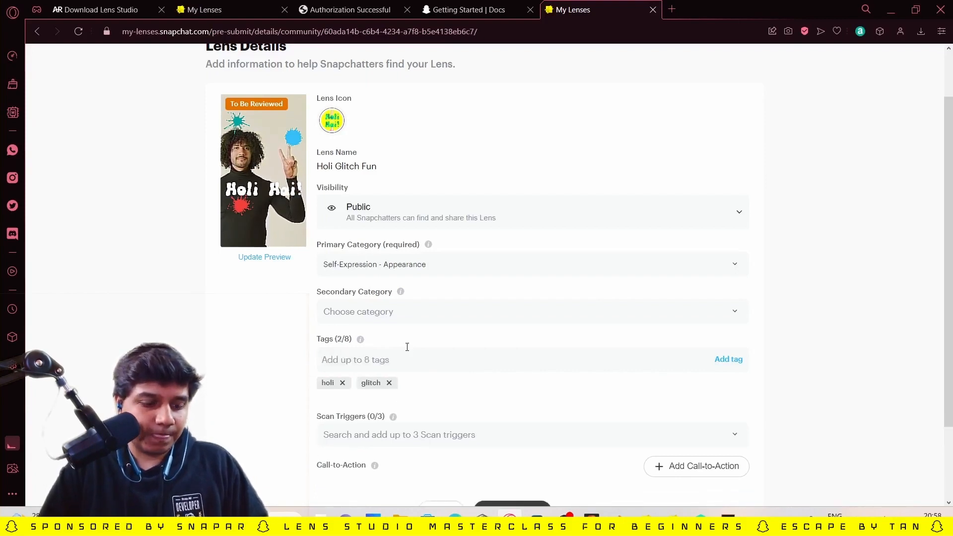
type("festival")
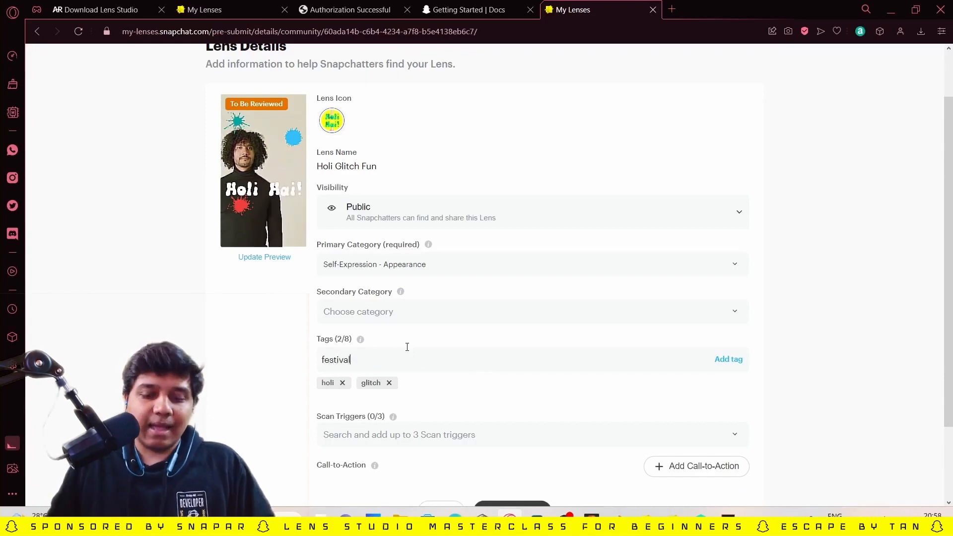
key("Return")
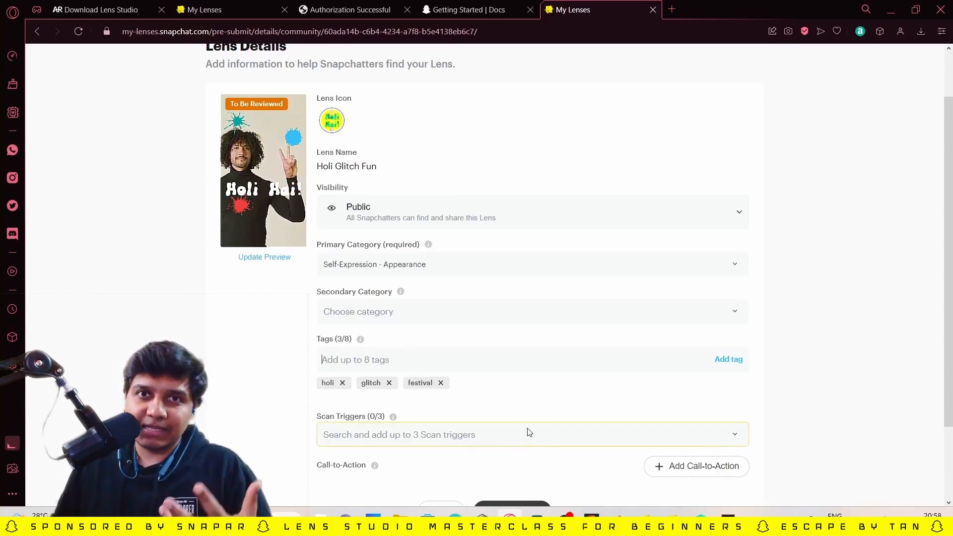
- Add Person as a scan trigger for the lens and close the trigger list
scroll(477, 390, "down", 2)
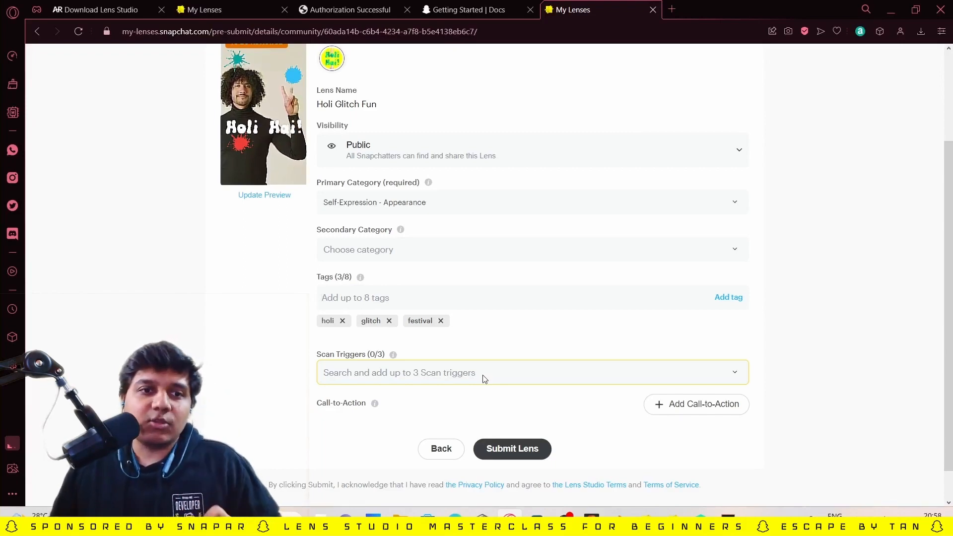
left_click(484, 379)
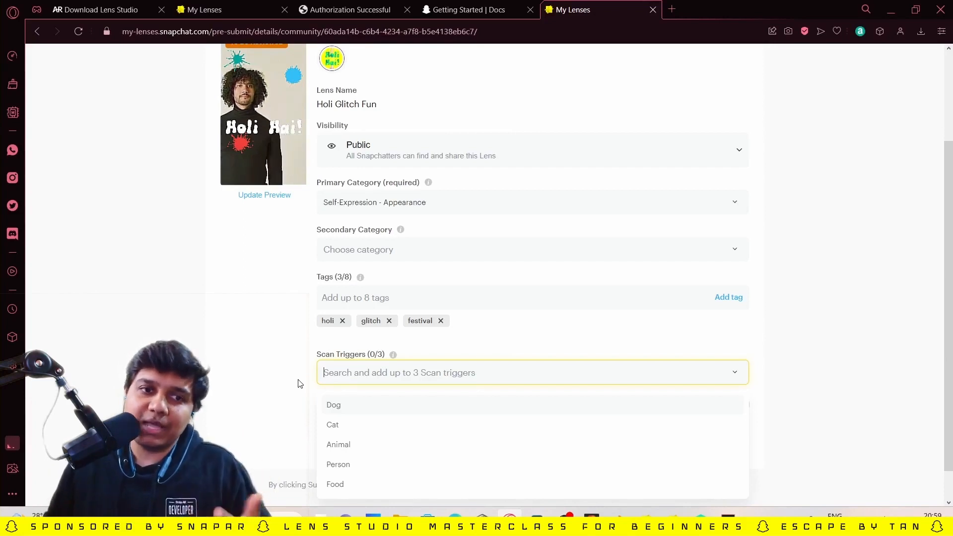
left_click(336, 464)
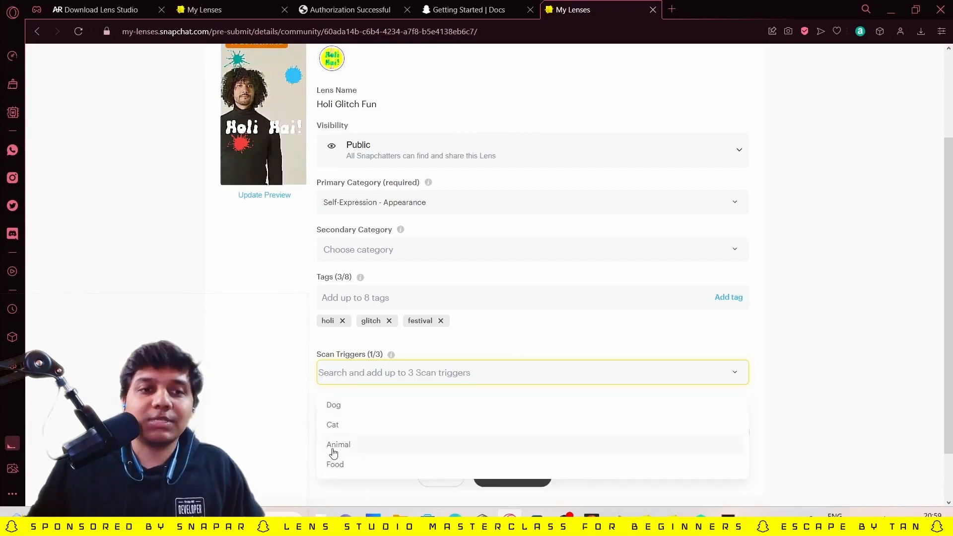
left_click(375, 367)
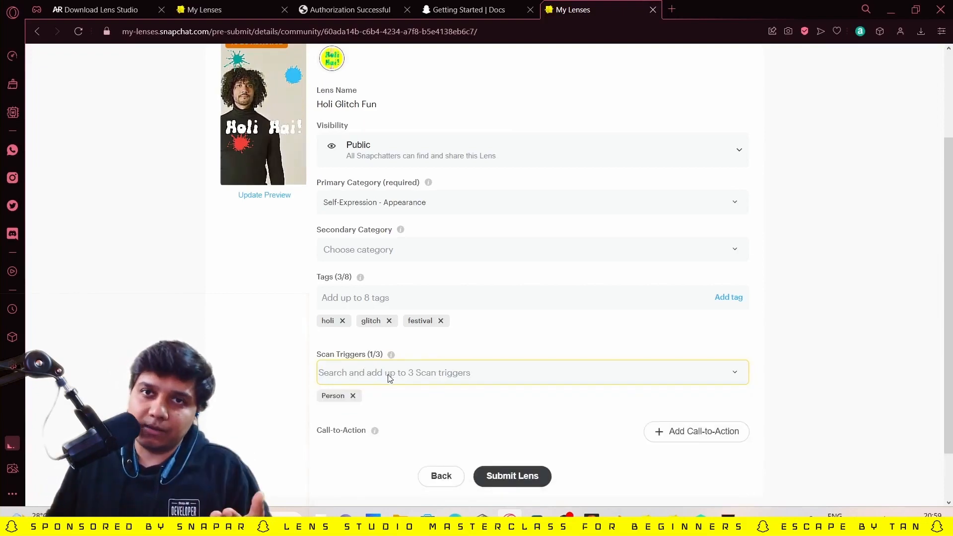
- Review the lens details and submit the Holi Glitch Fun lens
scroll(387, 379, "up", 1)
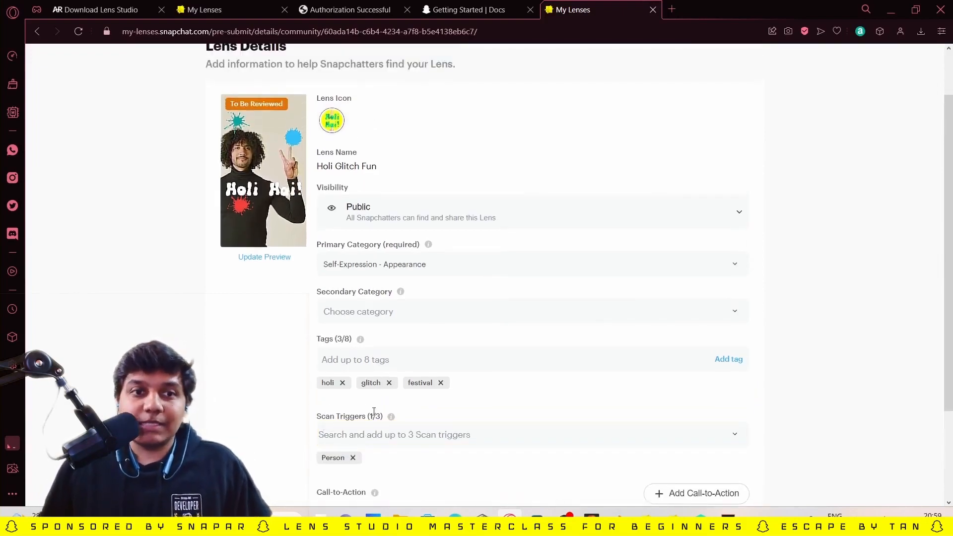
scroll(386, 312, "down", 1)
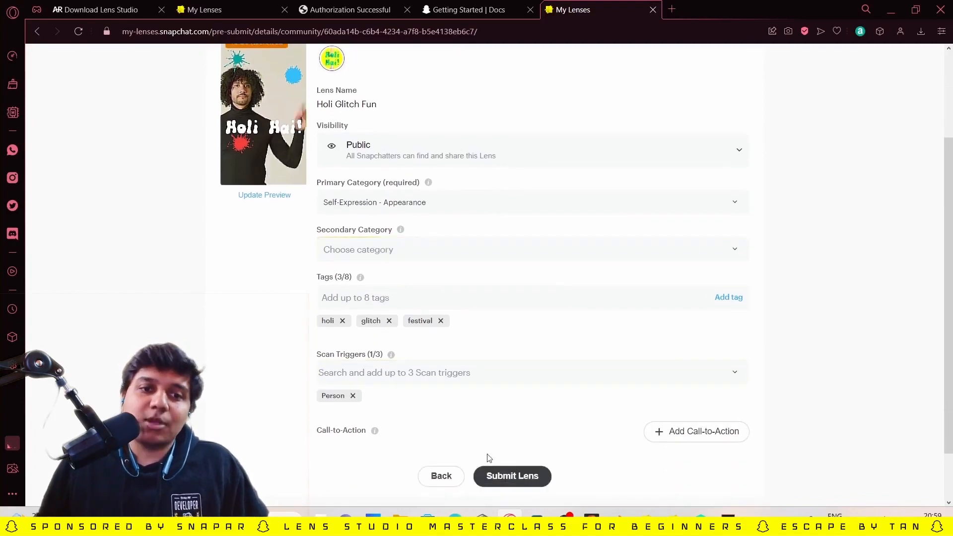
left_click(502, 477)
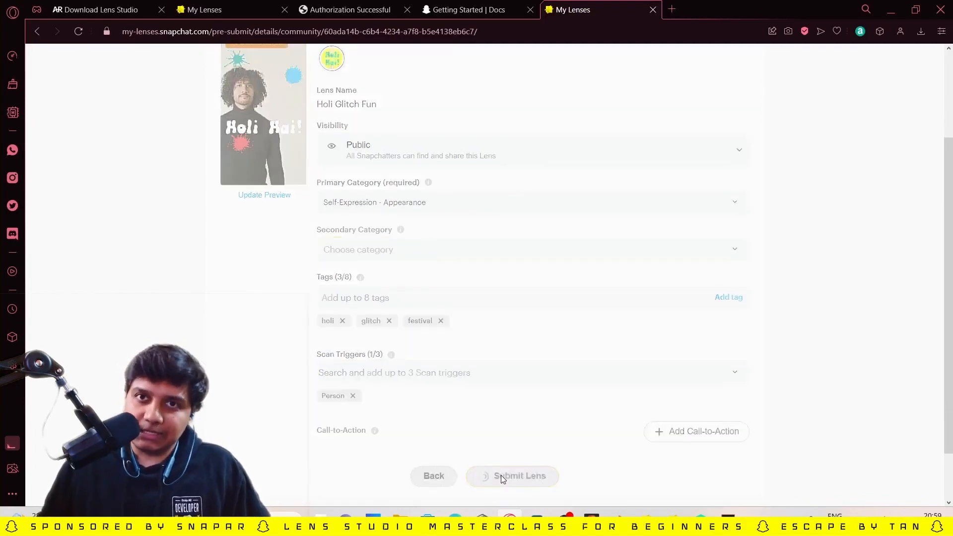
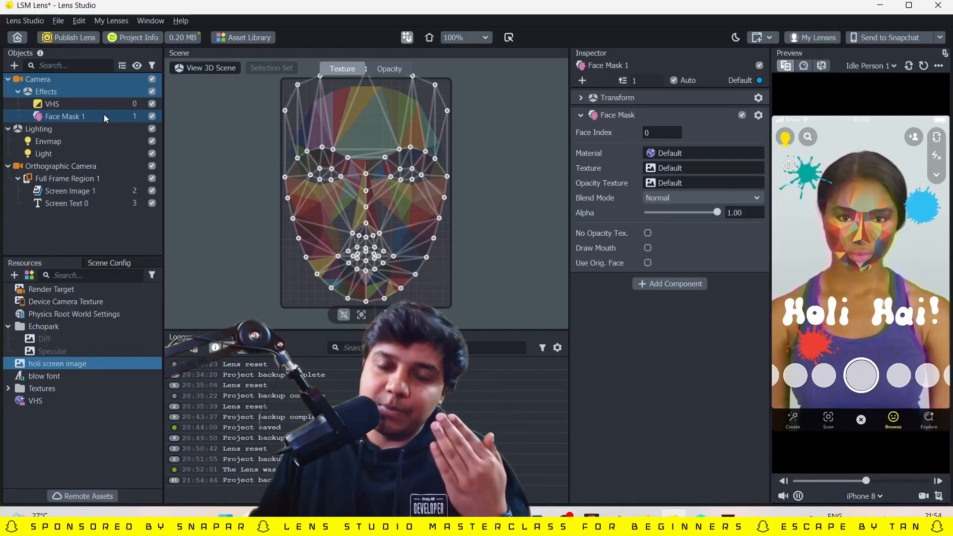
- In the face_paint_photoshop_template folder, view the face-paint-template-full image as a reference for the face mask and close it
left_click(103, 115)
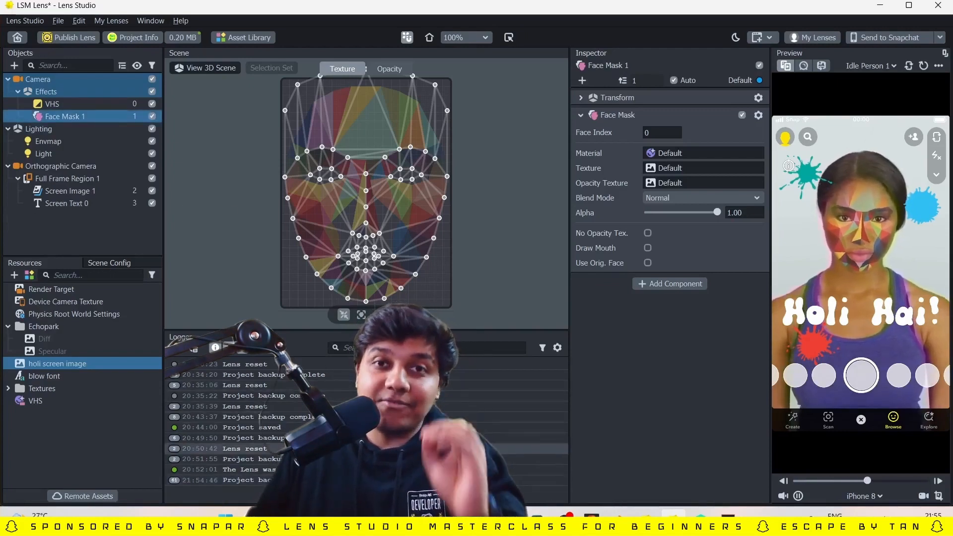
mouse_move(400, 519)
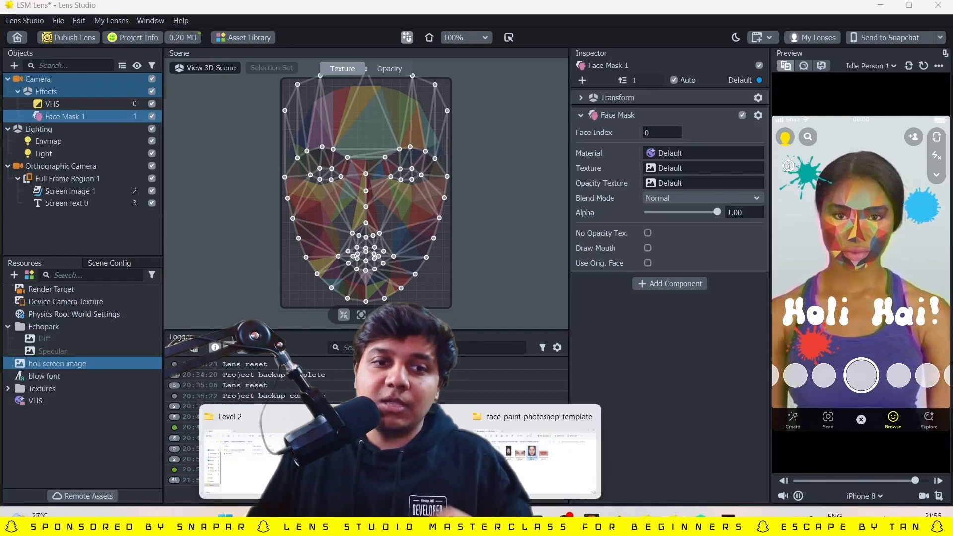
left_click(508, 459)
double_click(403, 218)
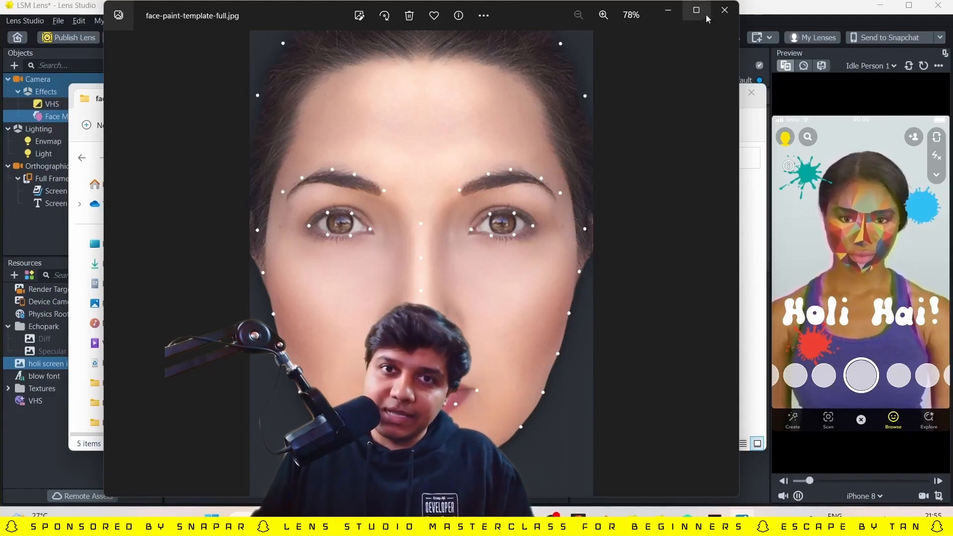
left_click(725, 10)
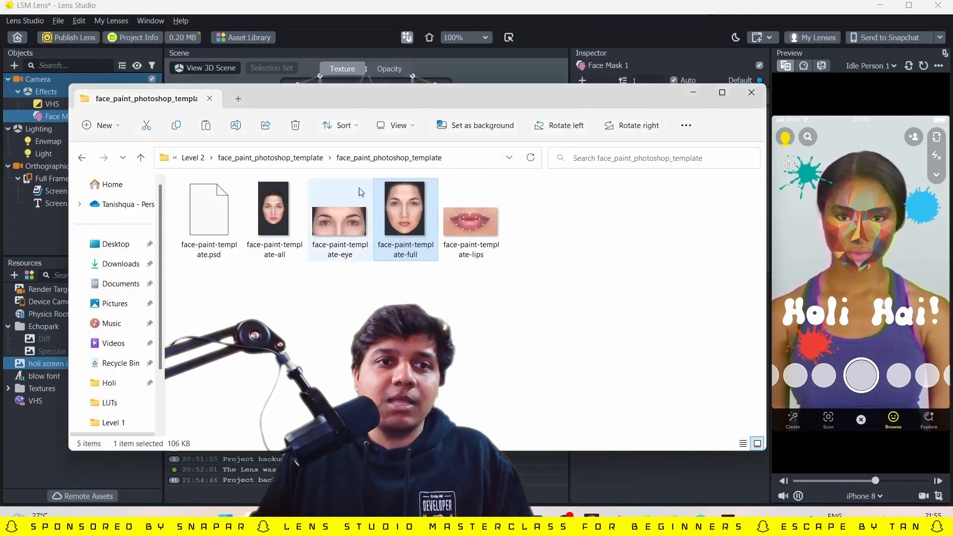
- Import the holi lens face mask image from the Level 2 folder and assign it as the texture of Face Mask 1
left_click(192, 157)
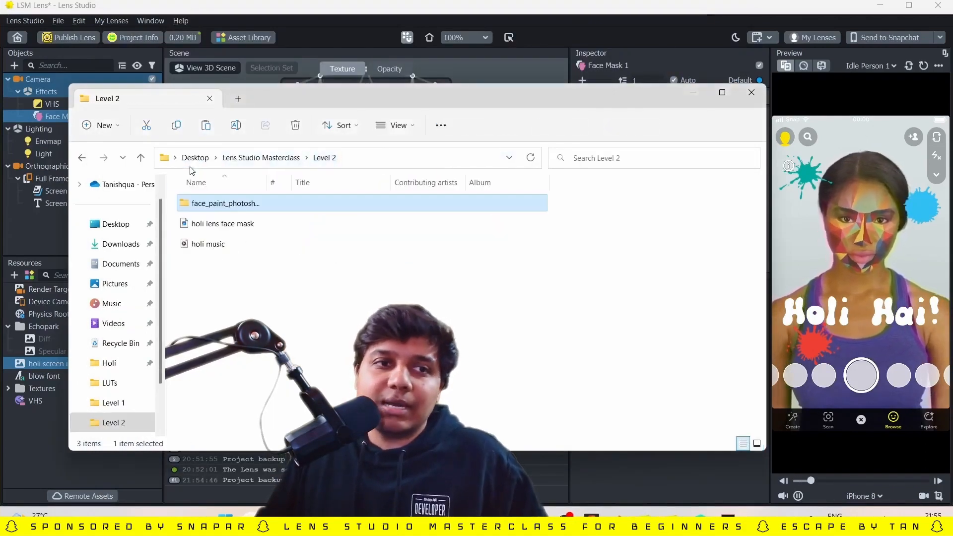
left_click(241, 225)
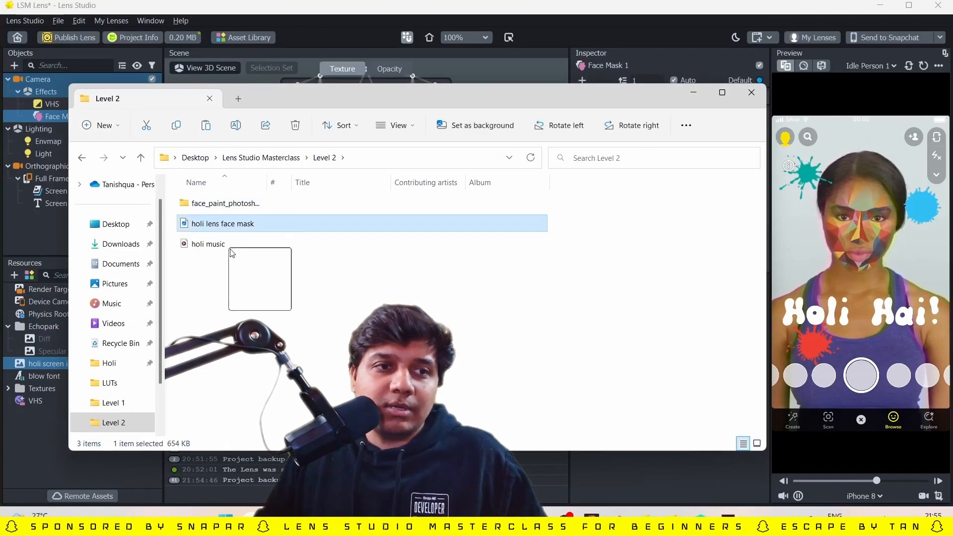
left_click_drag(232, 254, 34, 438)
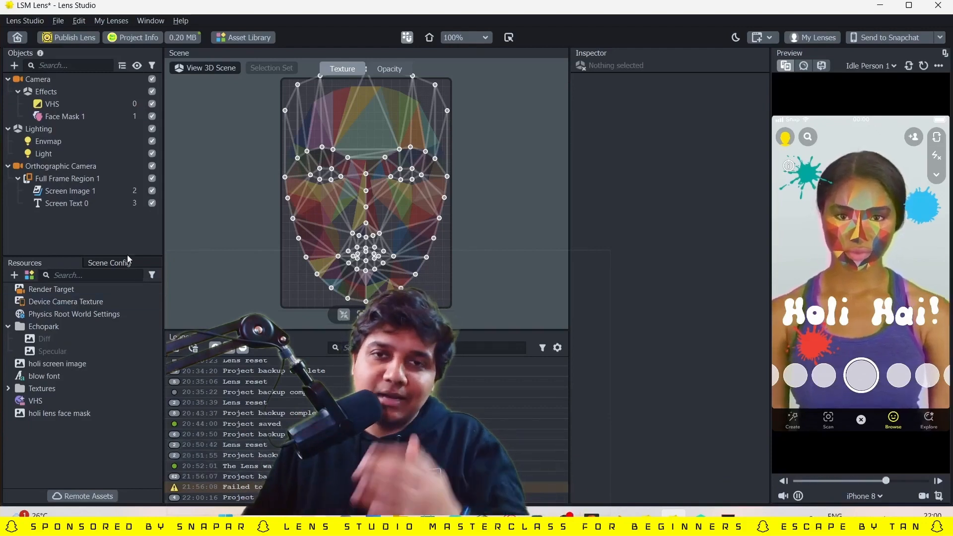
left_click(106, 120)
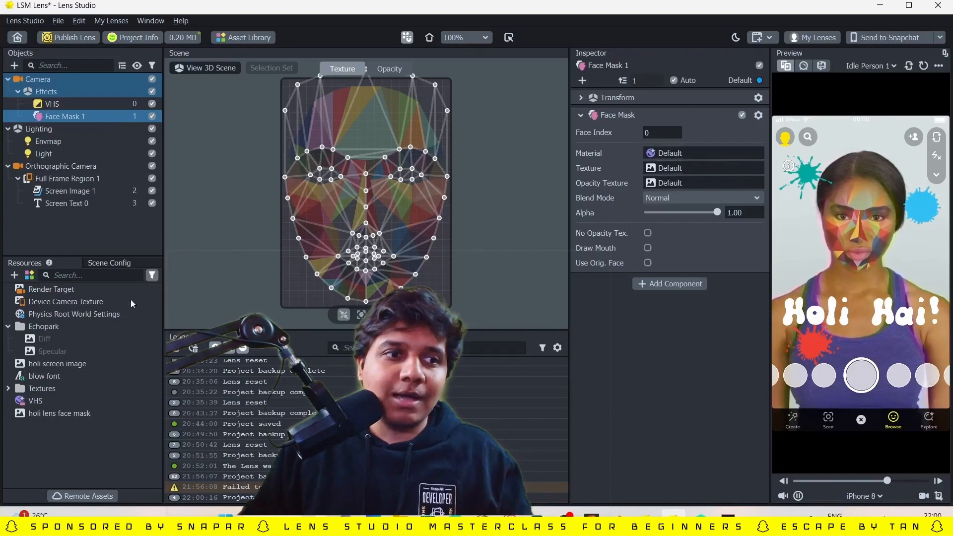
left_click_drag(72, 413, 700, 164)
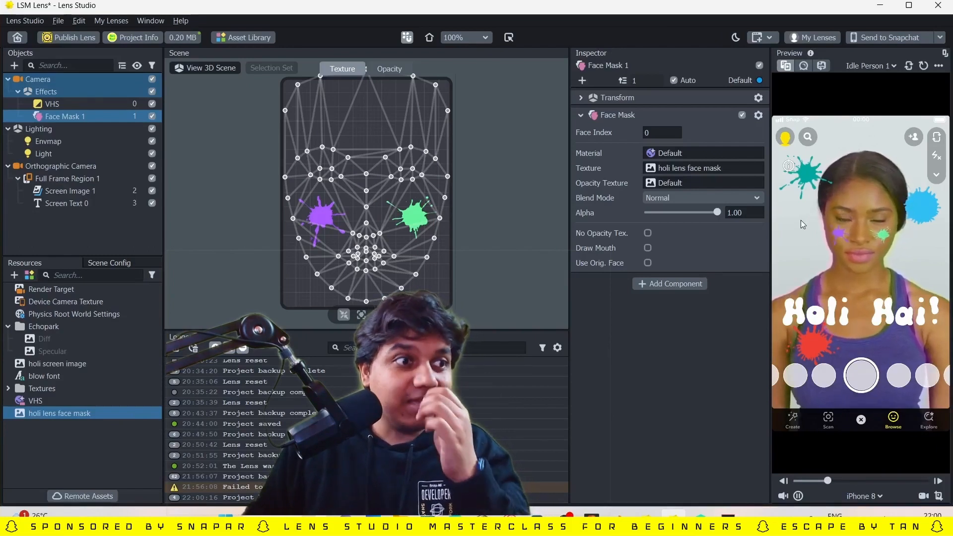
- Try the Darken, Multiply and Overlay blend modes and a lower alpha on the face mask, ending back on Normal
left_click(675, 199)
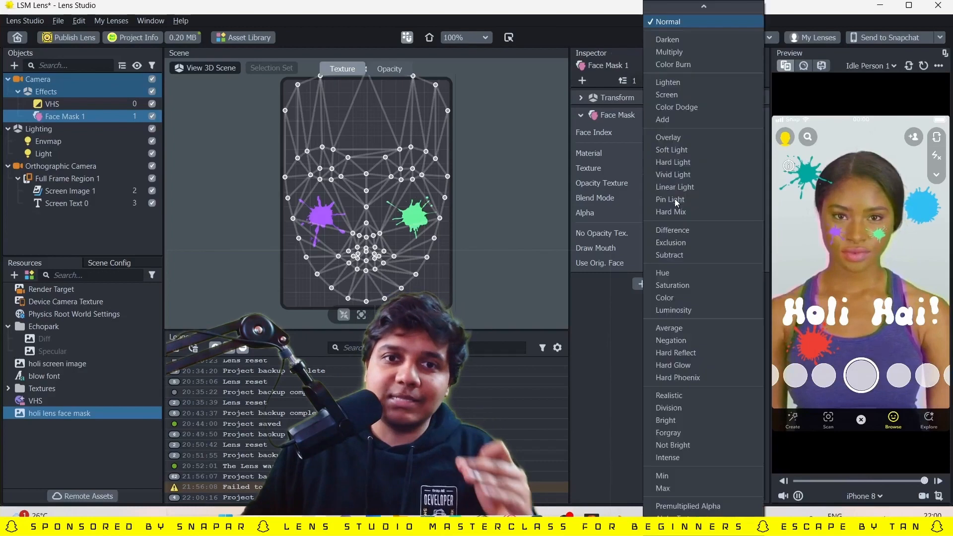
left_click(685, 43)
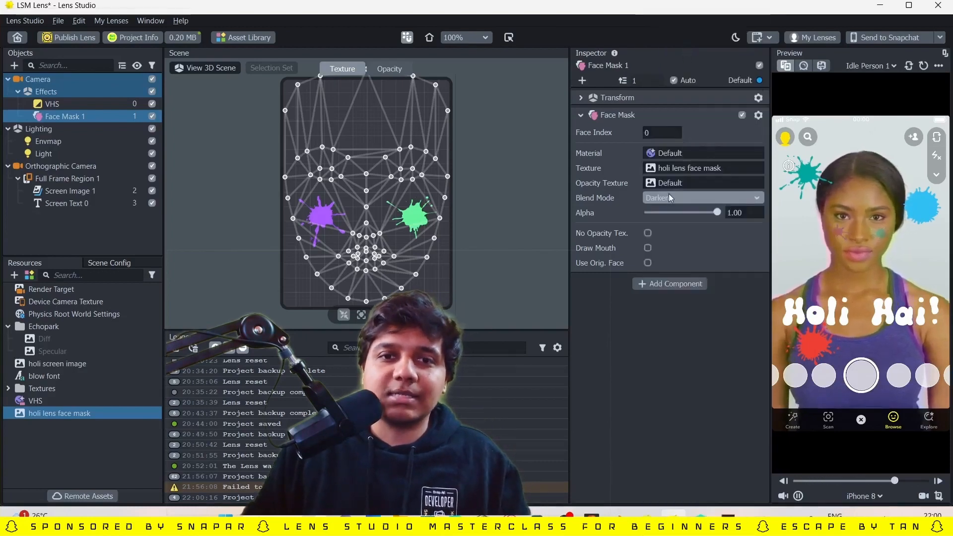
left_click(671, 198)
left_click(684, 46)
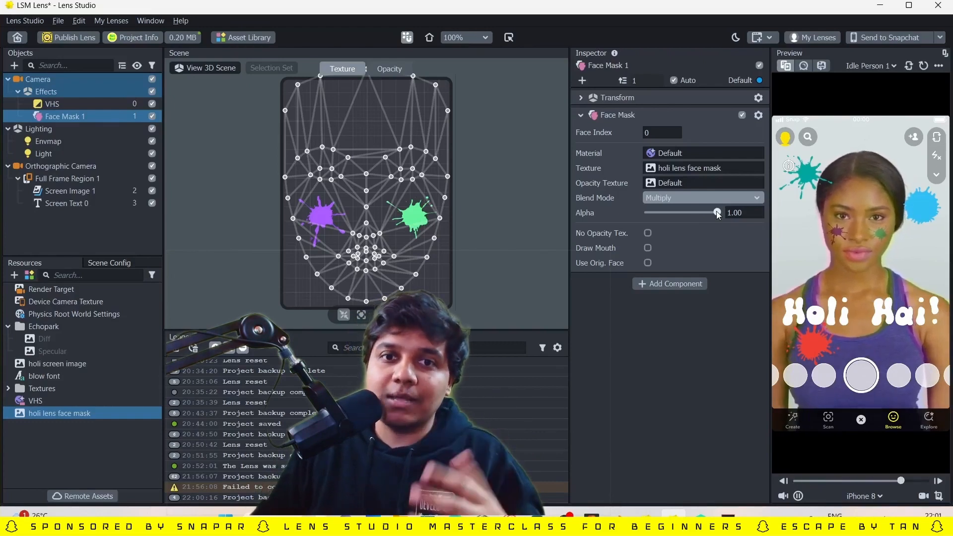
left_click_drag(717, 213, 701, 217)
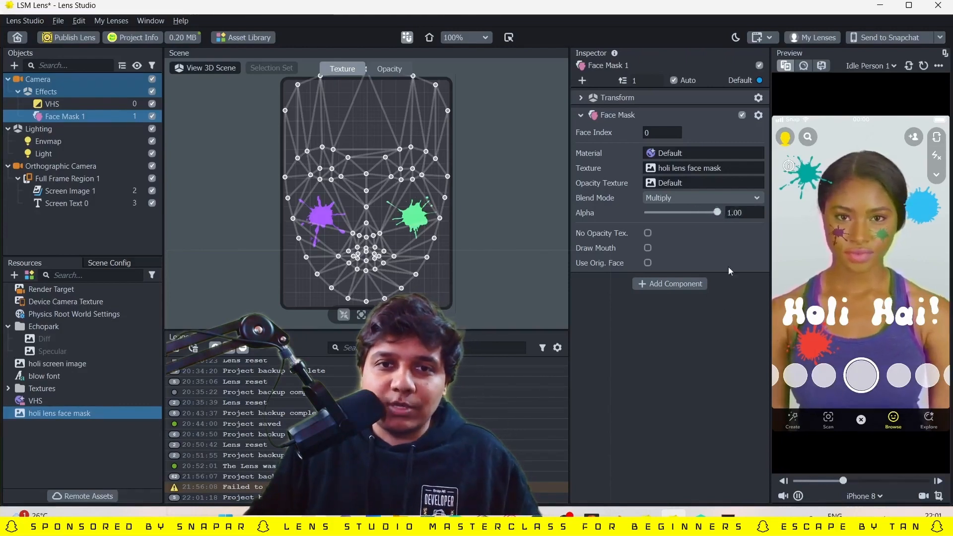
left_click(717, 198)
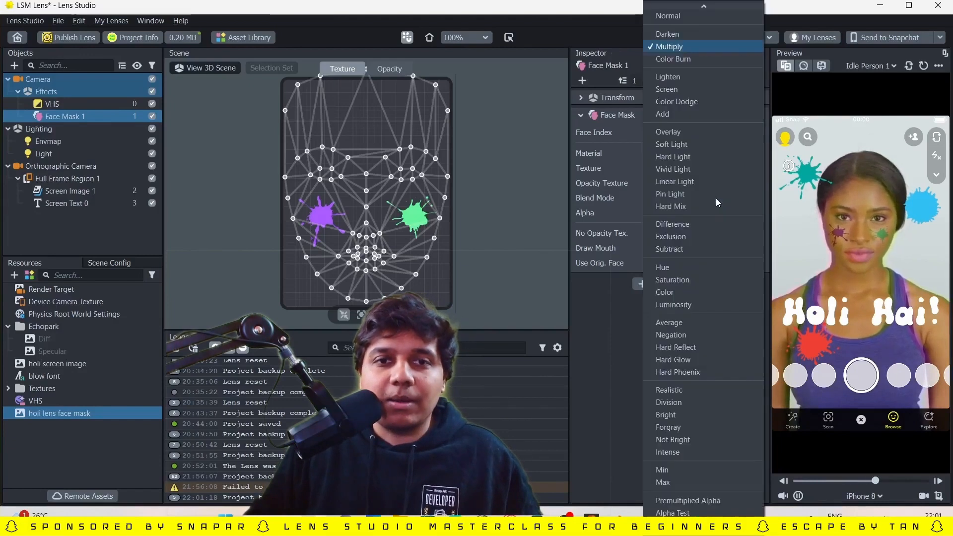
left_click(697, 133)
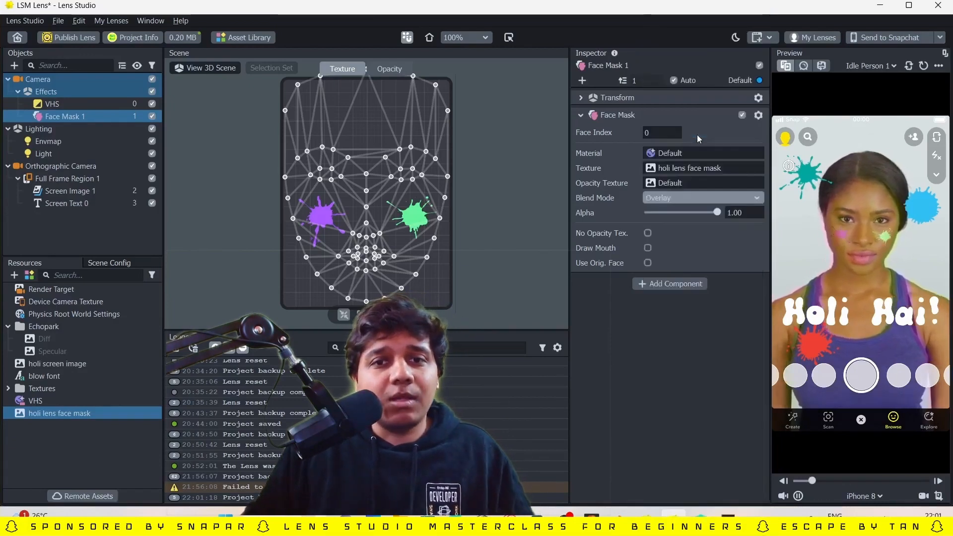
left_click(718, 195)
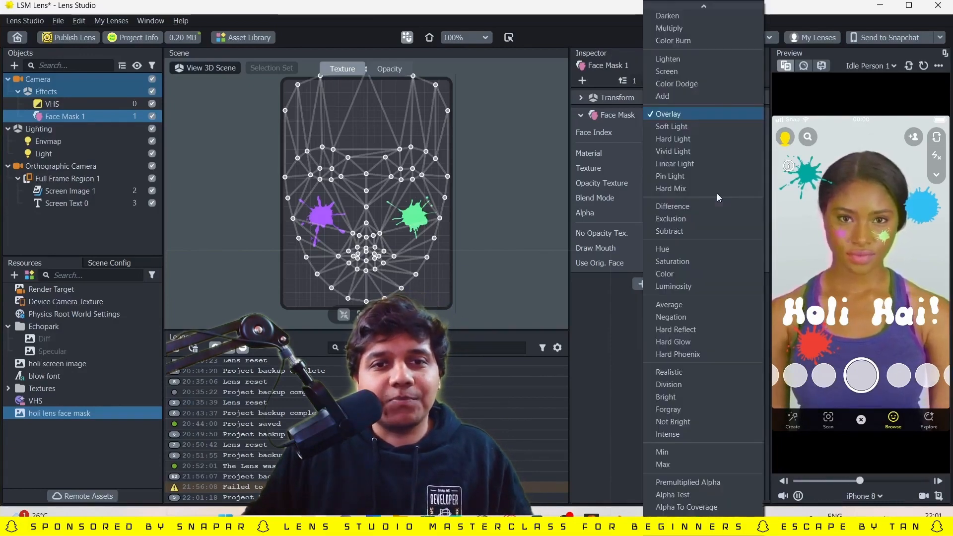
scroll(687, 34, "up", 2)
left_click(686, 27)
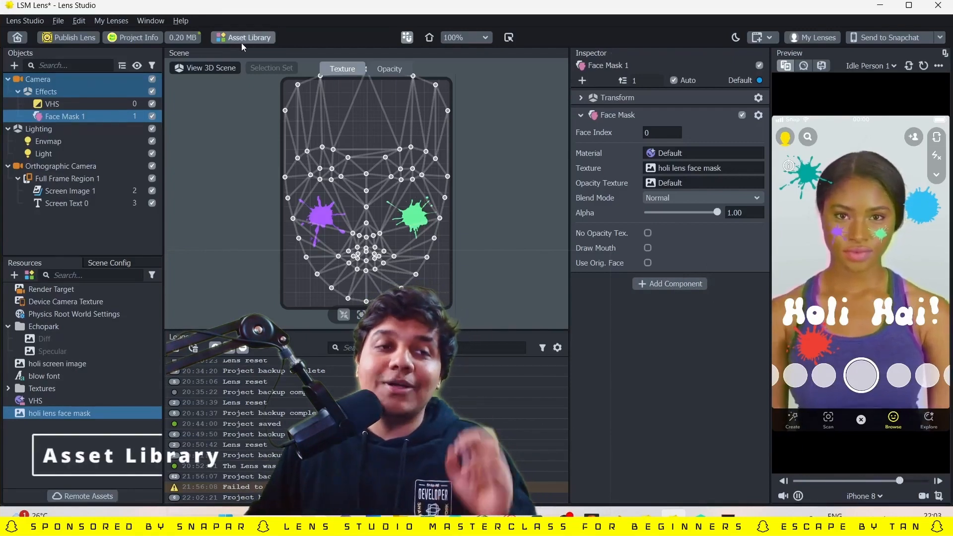
- Import the Sunglasses Pack from the 3D category of the Asset Library
mouse_move(250, 42)
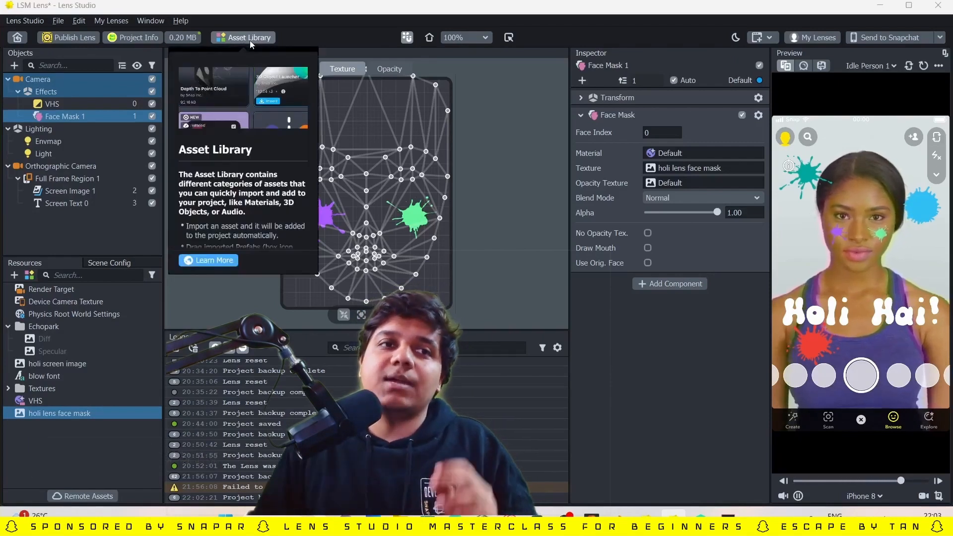
left_click(250, 39)
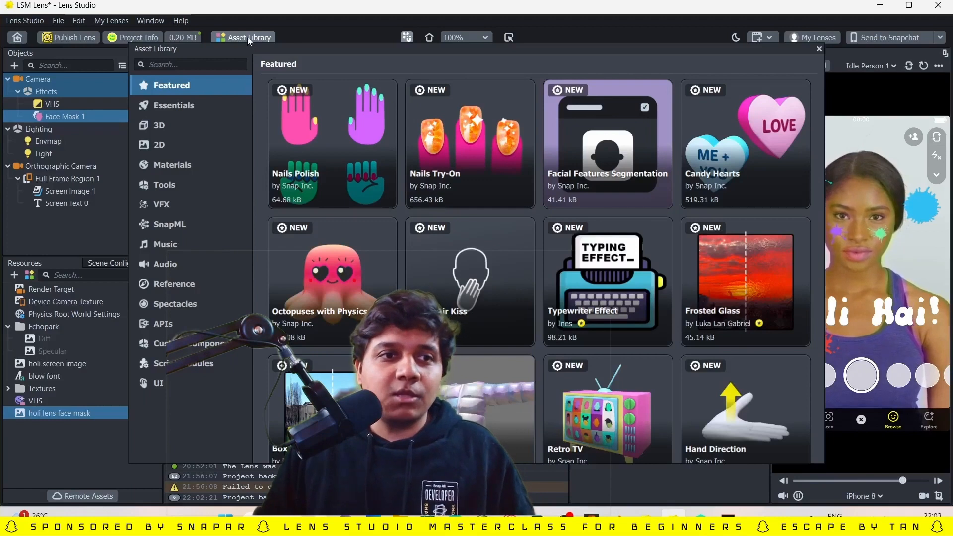
left_click(174, 132)
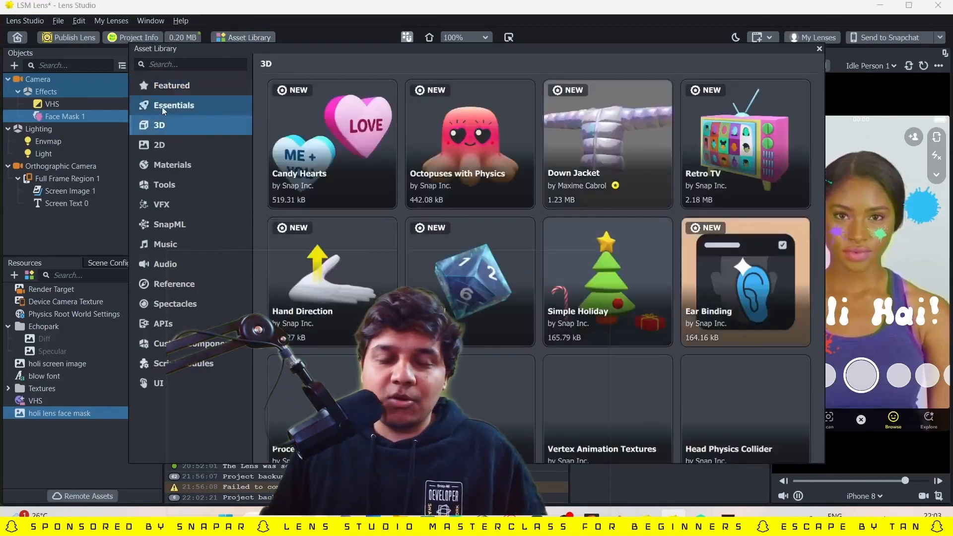
mouse_move(345, 96)
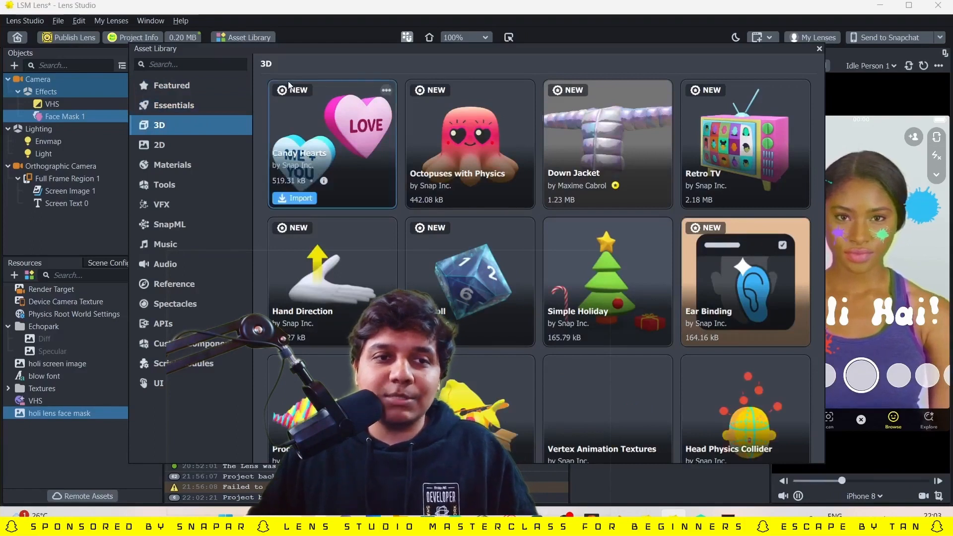
scroll(481, 340, "down", 8)
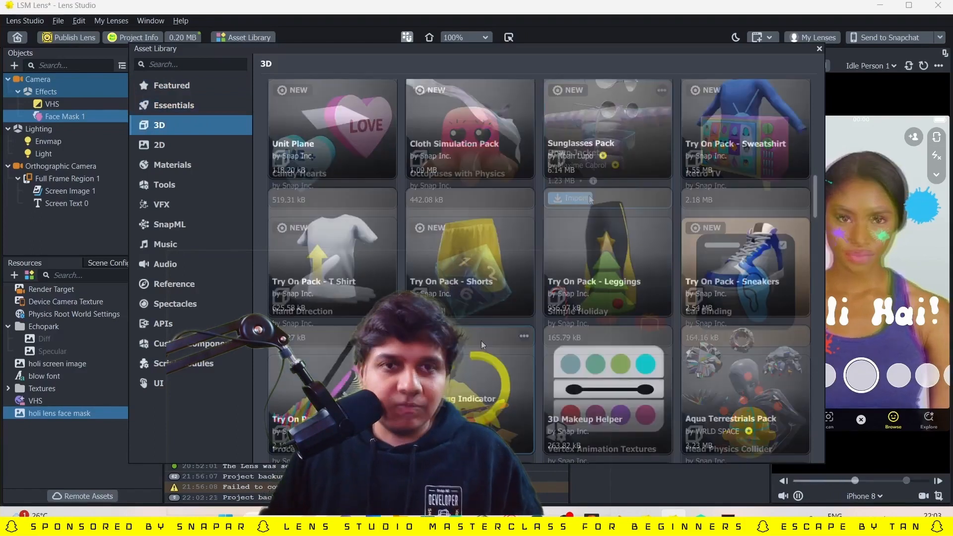
scroll(482, 341, "up", 1)
mouse_move(576, 321)
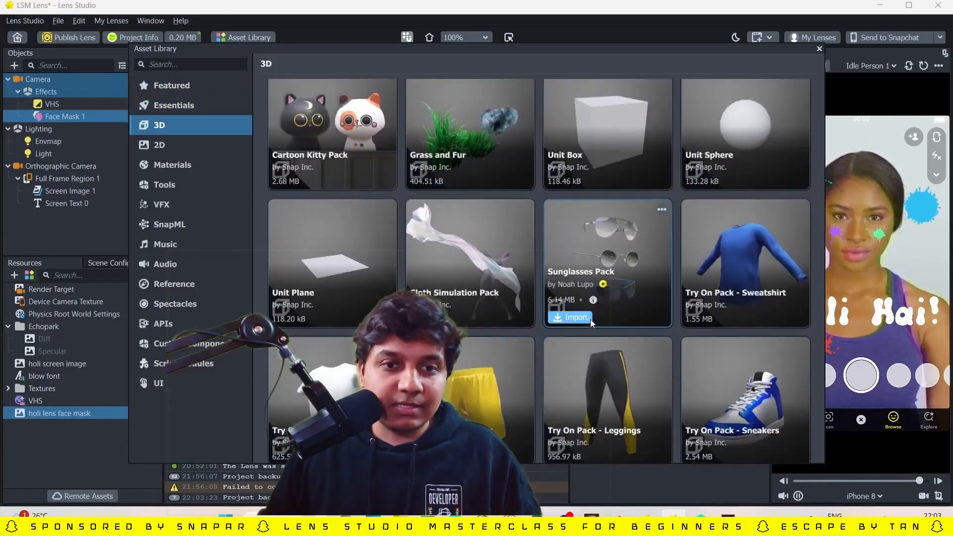
left_click(564, 322)
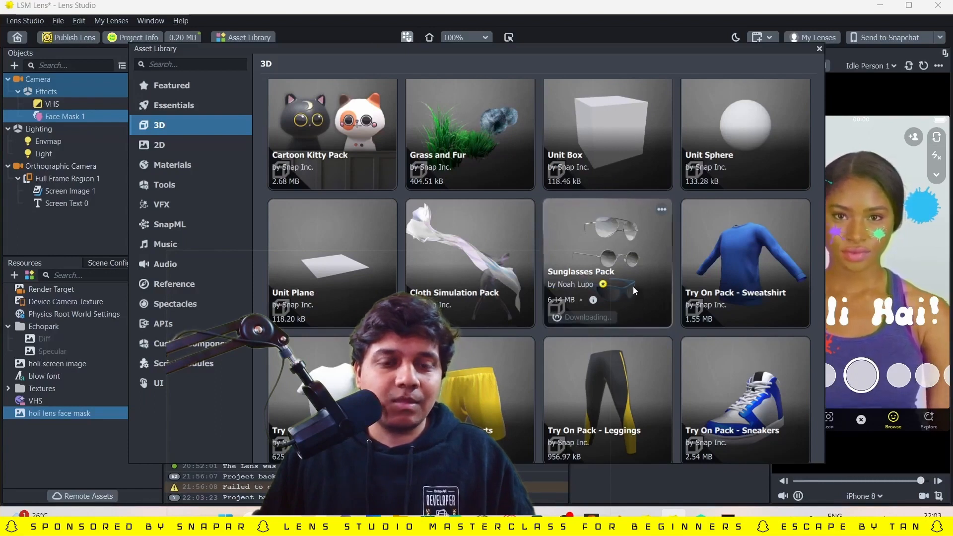
- Import the Balloons Pack from the Asset Library's 3D assets
scroll(634, 288, "down", 2)
scroll(633, 287, "down", 5)
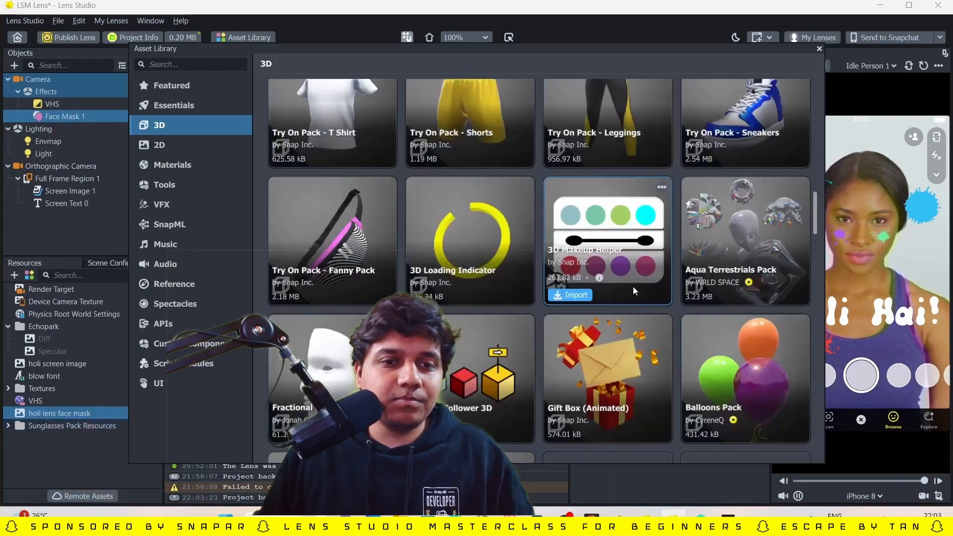
scroll(633, 287, "down", 2)
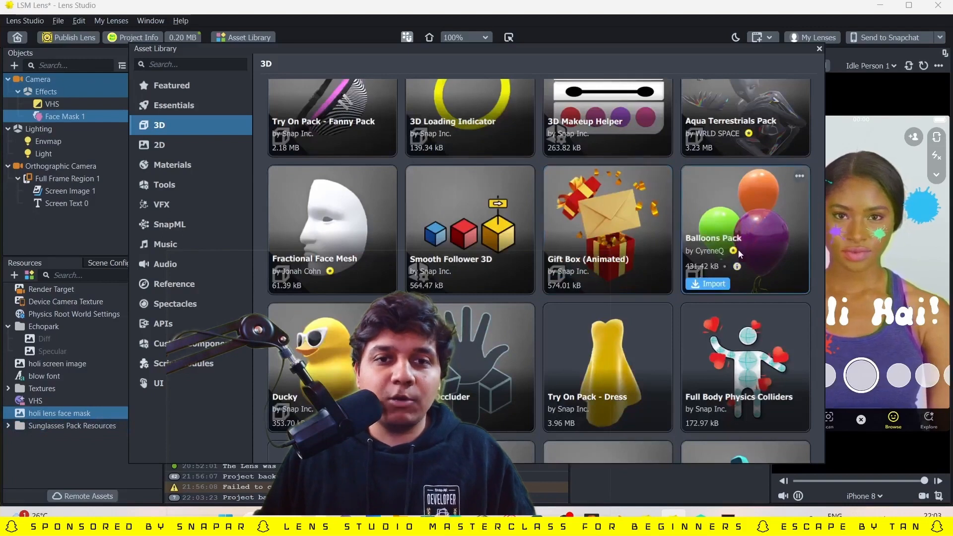
left_click(710, 284)
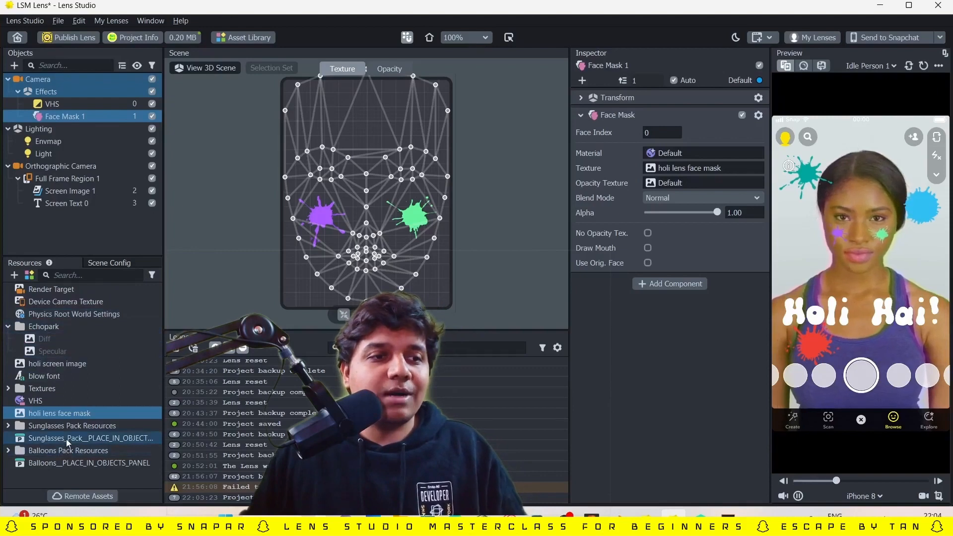
- Add the Sunglasses Pack prefab to the scene objects and inspect its placement in the 3D scene
left_click_drag(67, 439, 73, 213)
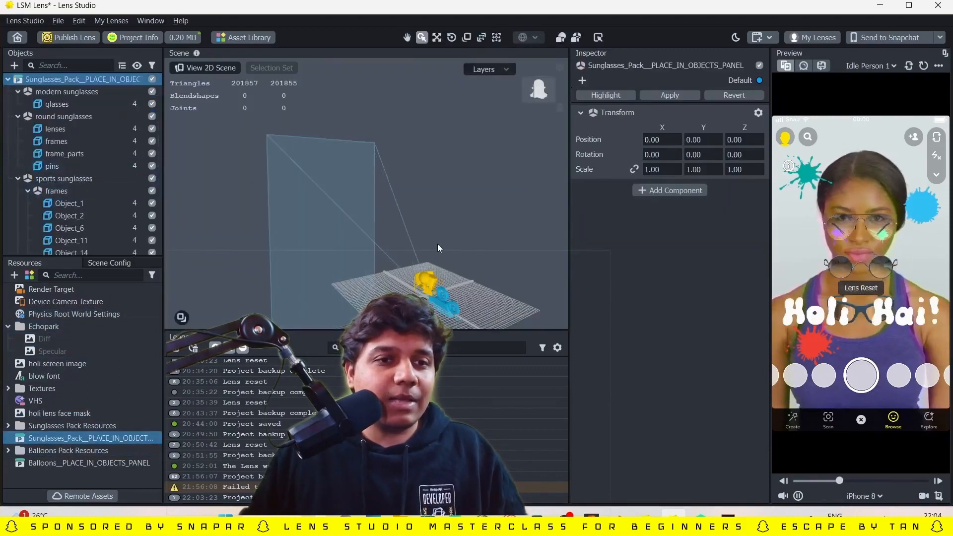
scroll(437, 243, "down", 5)
scroll(437, 243, "up", 7)
middle_click_drag(445, 261, 406, 169)
scroll(423, 160, "down", 5)
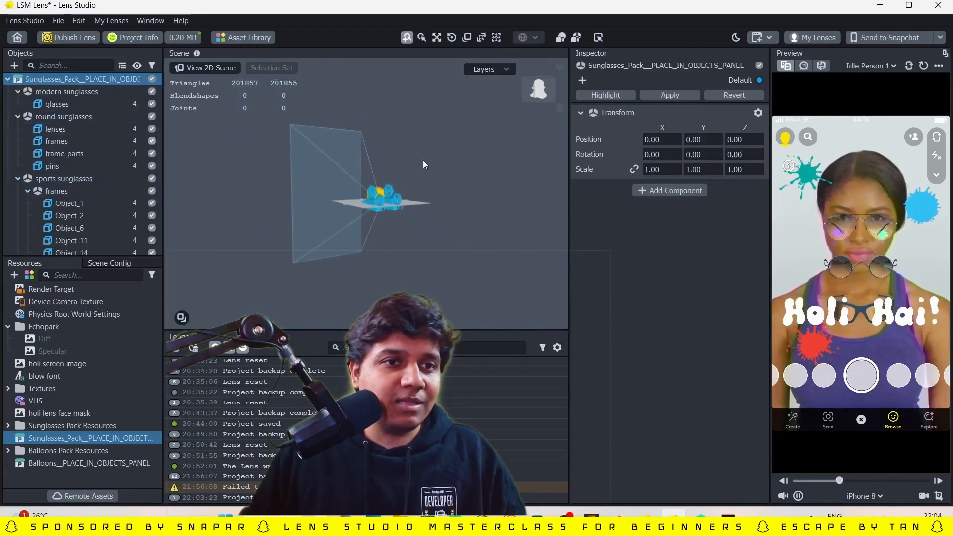
scroll(422, 163, "up", 10)
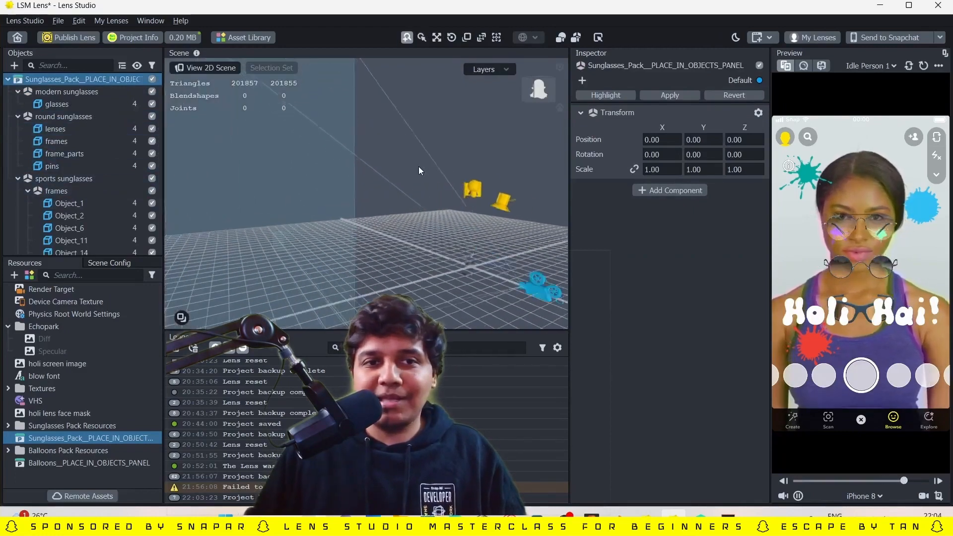
scroll(419, 166, "up", 1)
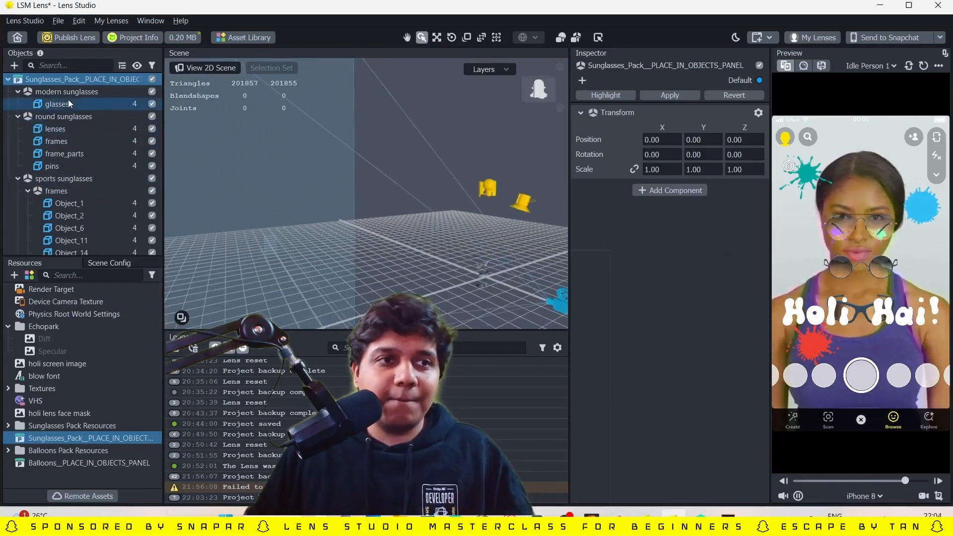
- Focus the 3D scene on the round sunglasses' frame parts and inspect all three sunglasses models from the front
left_click(56, 141)
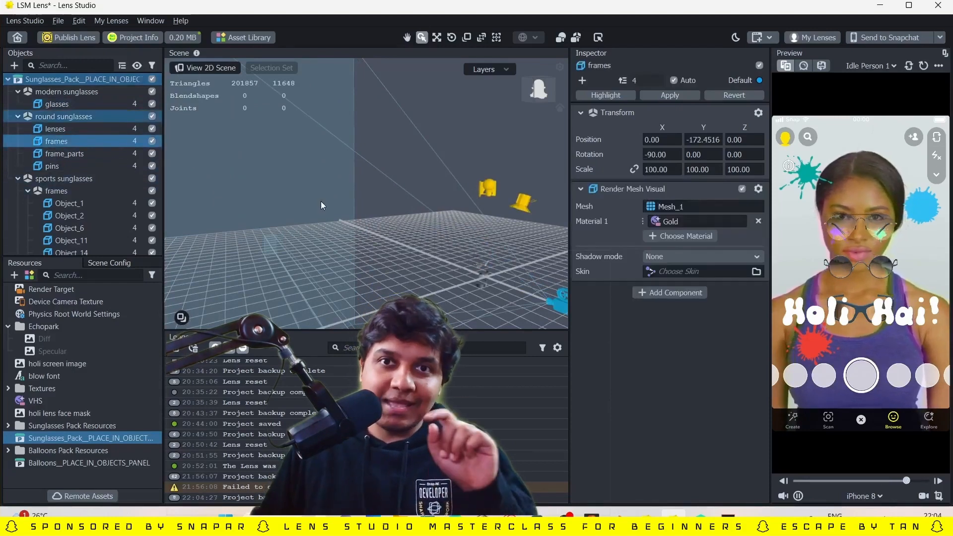
key("Down")
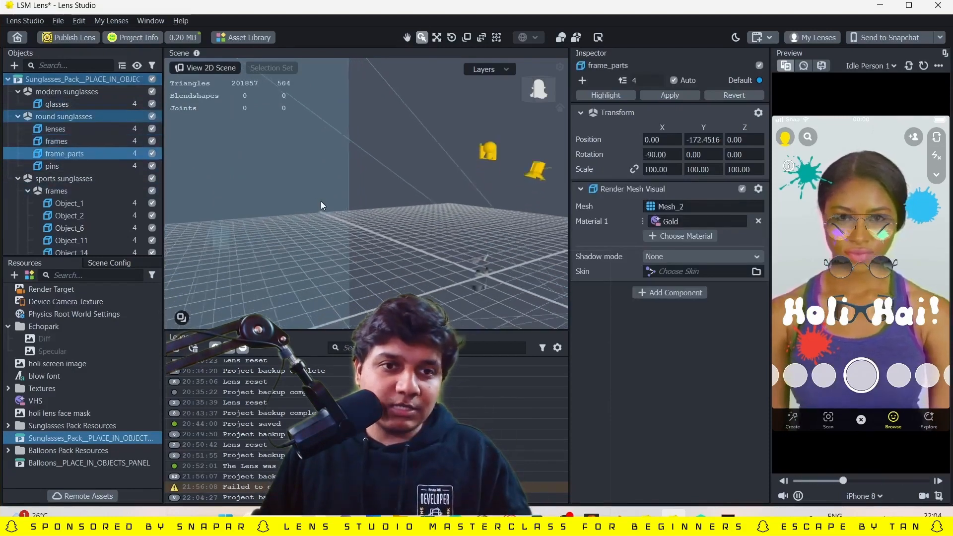
key("f")
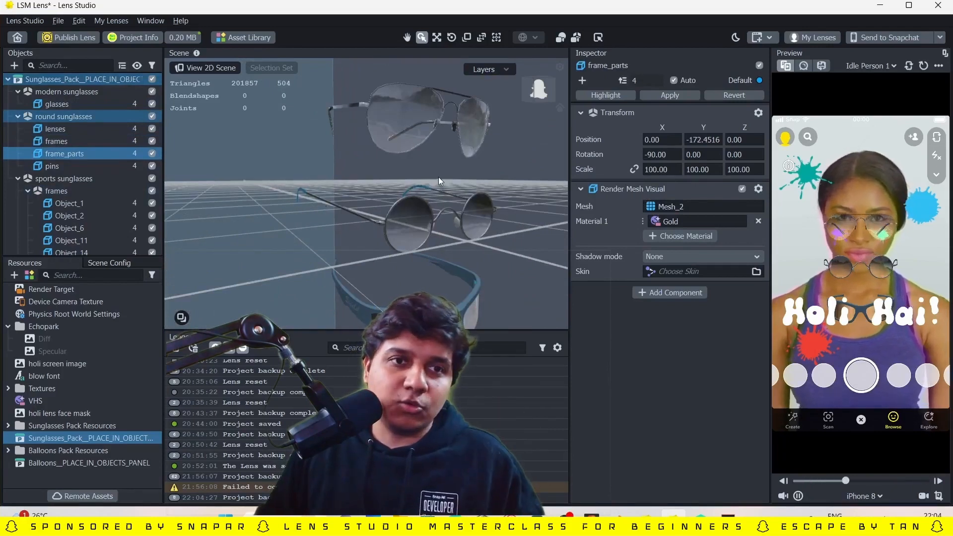
scroll(439, 177, "down", 5)
middle_click_drag(423, 220, 418, 229)
left_click_drag(418, 230, 401, 238, "alt")
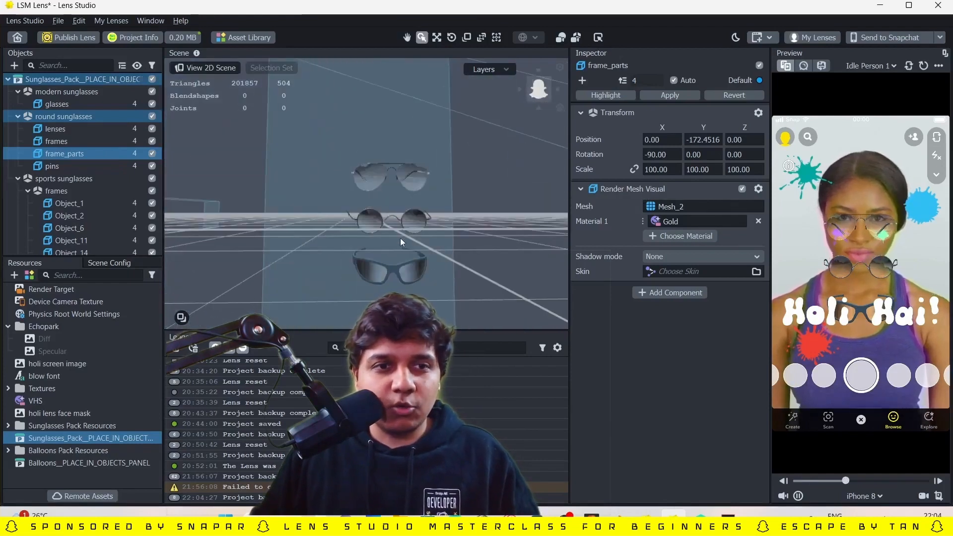
- Disable the modern and sports sunglasses so only the round pair is shown, and collapse the Sunglasses Pack hierarchy
left_click(368, 181)
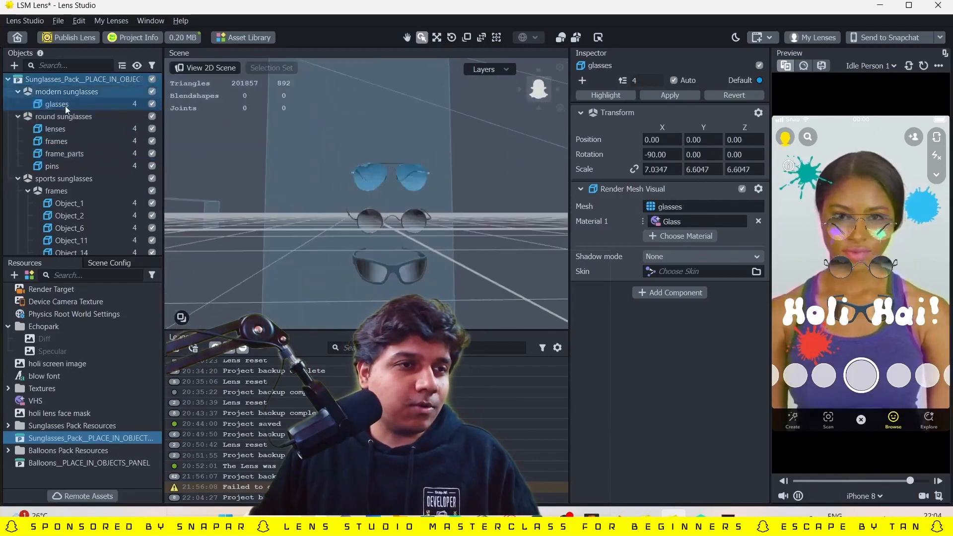
left_click(73, 94)
left_click(152, 92)
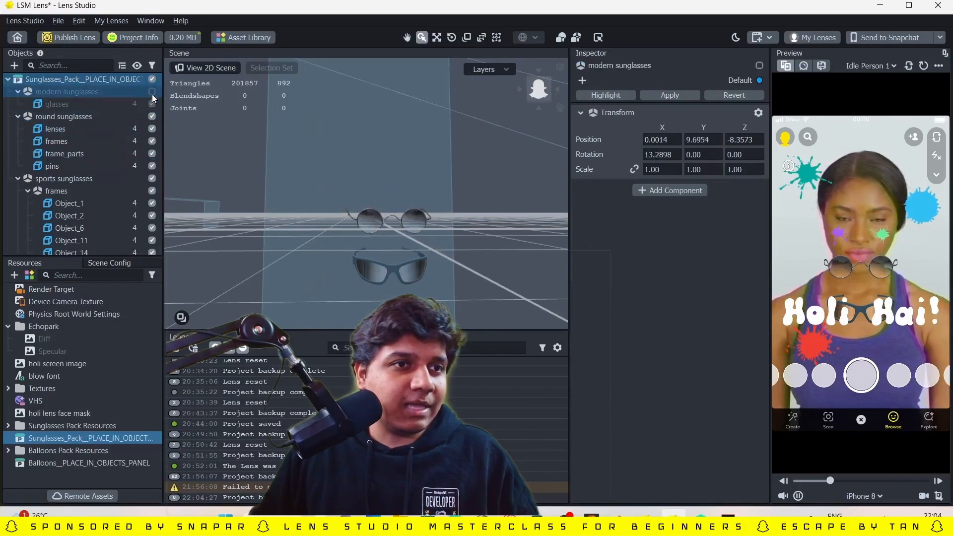
left_click(152, 180)
left_click(18, 179)
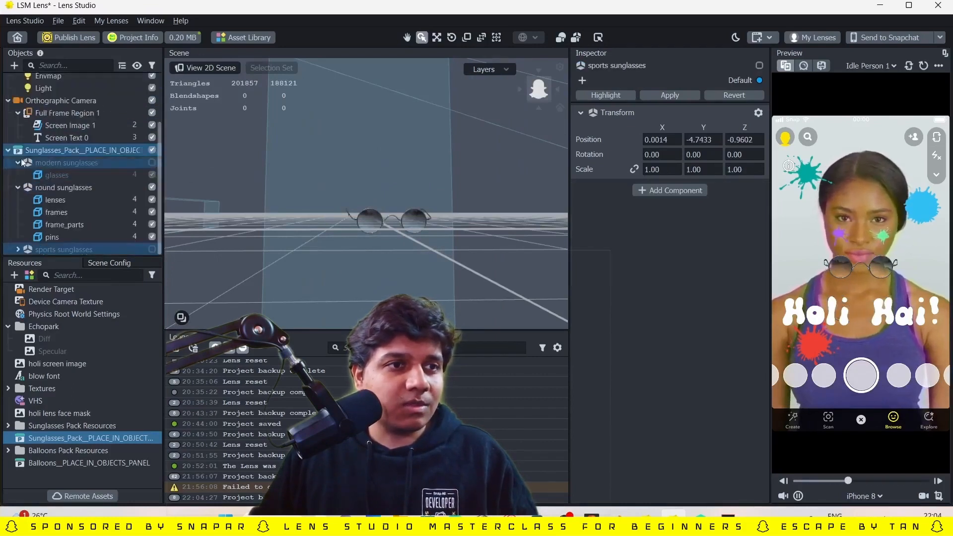
left_click(19, 163)
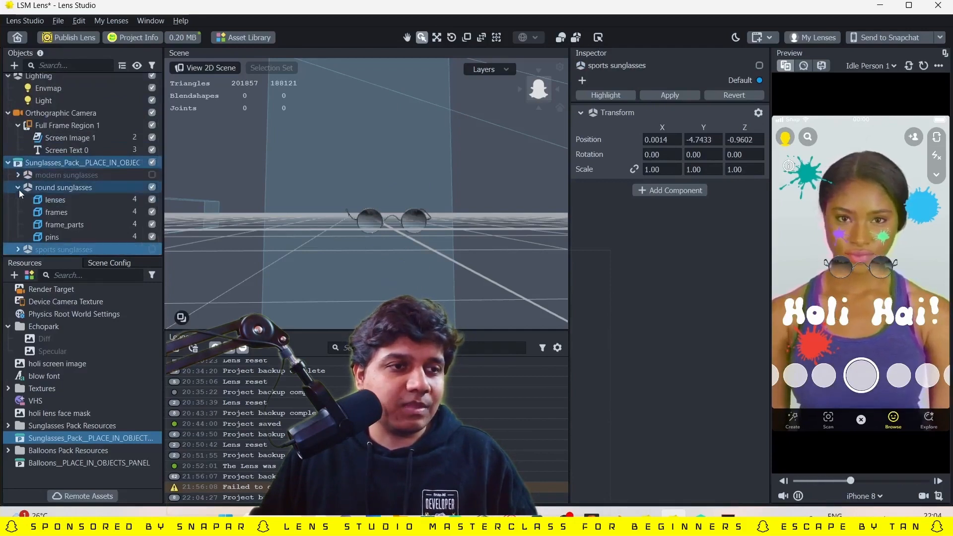
left_click(19, 190)
double_click(64, 219)
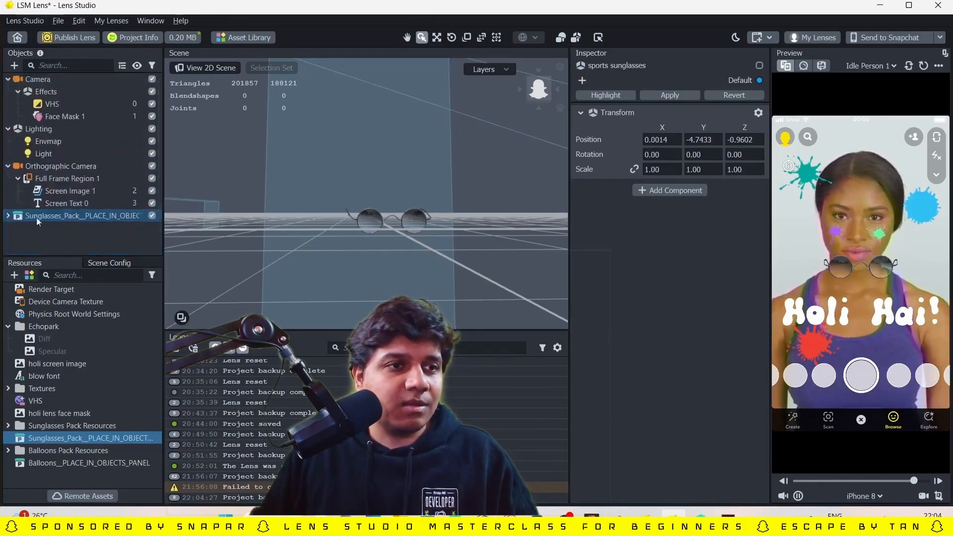
left_click(64, 227)
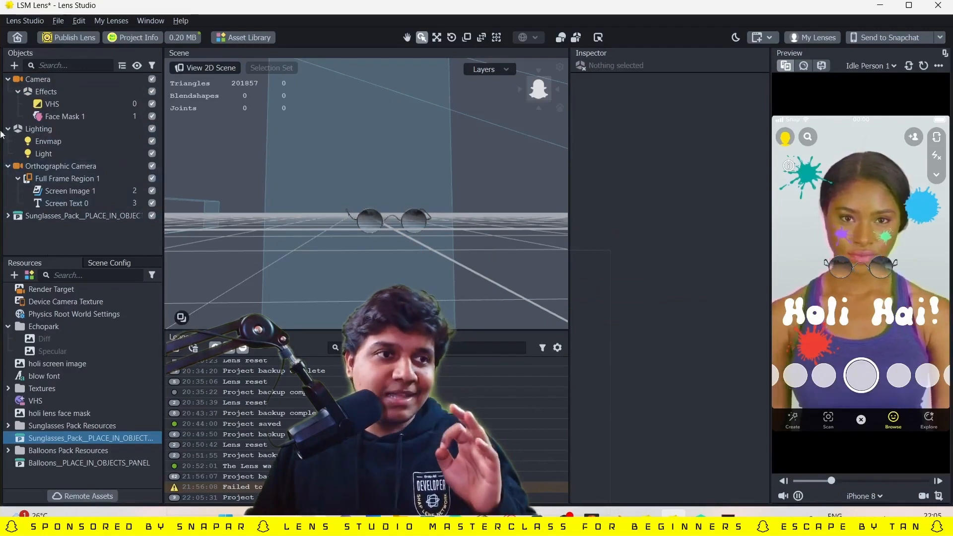
- Add a Head Binding face effect and place the Sunglasses Pack prefab inside it
left_click(14, 66)
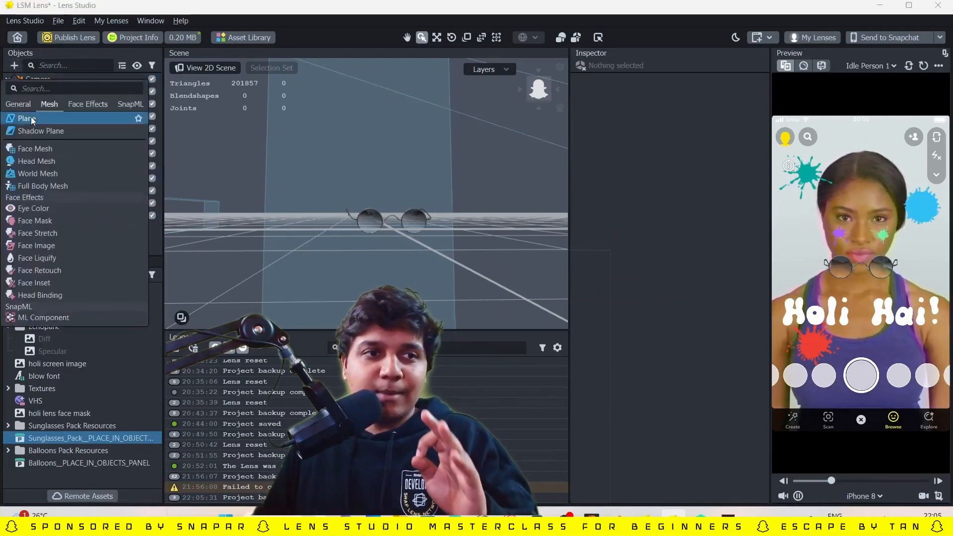
left_click(72, 105)
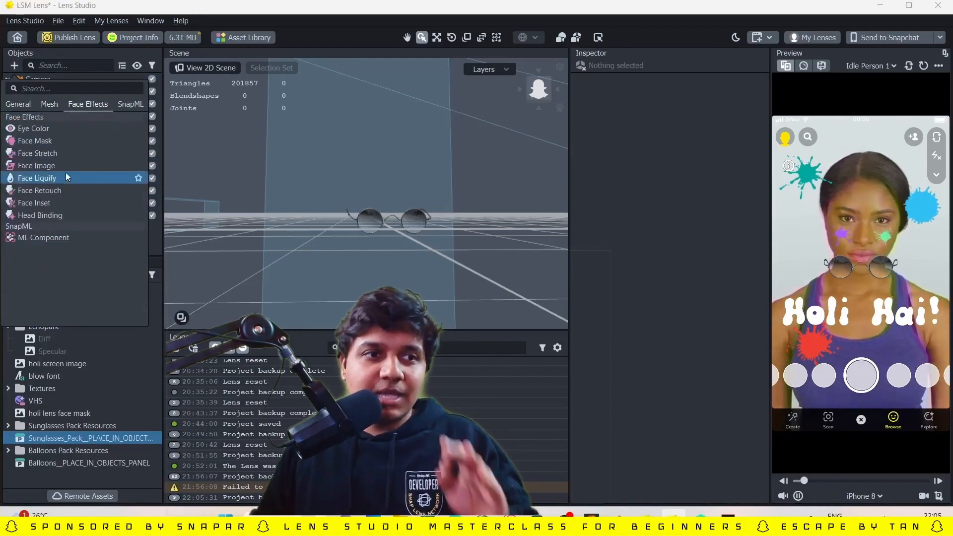
left_click(50, 217)
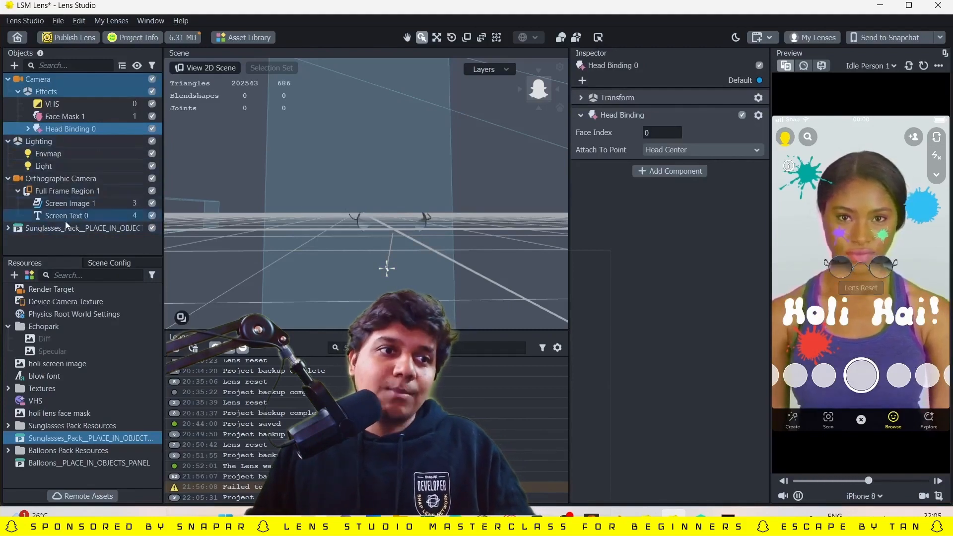
left_click_drag(60, 228, 83, 131)
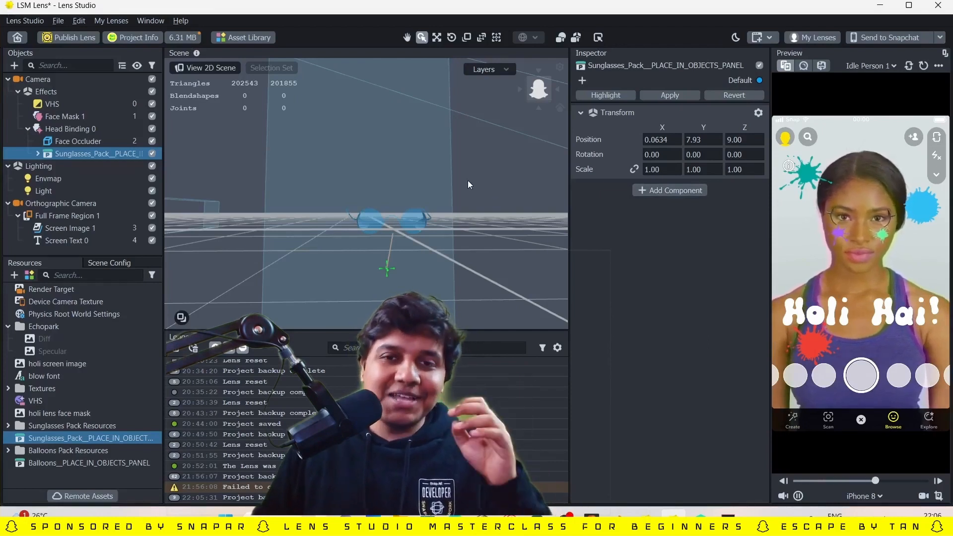
- Select the round sunglasses inside the head-bound pack and preview the Move, Rotate, Scale and Unified transform tools on them
left_click(38, 153)
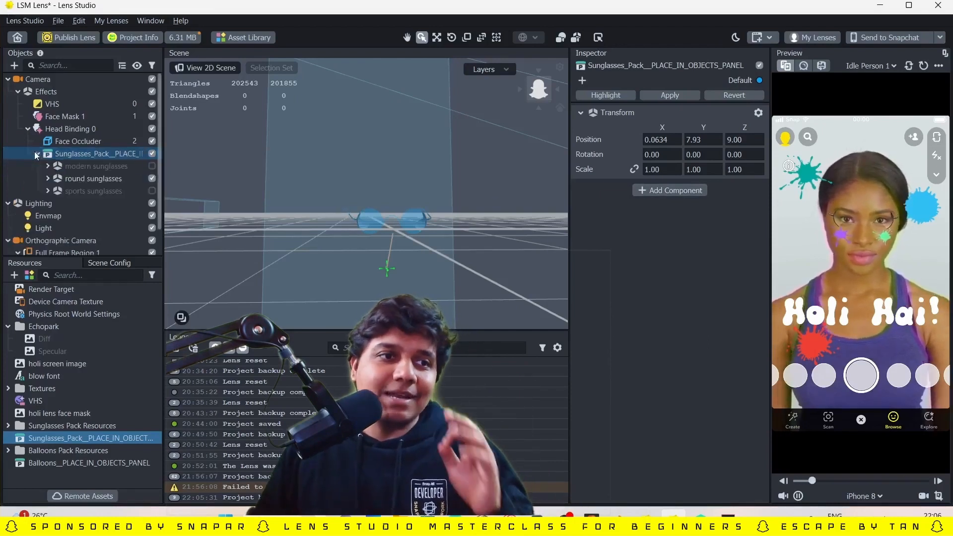
left_click(89, 179)
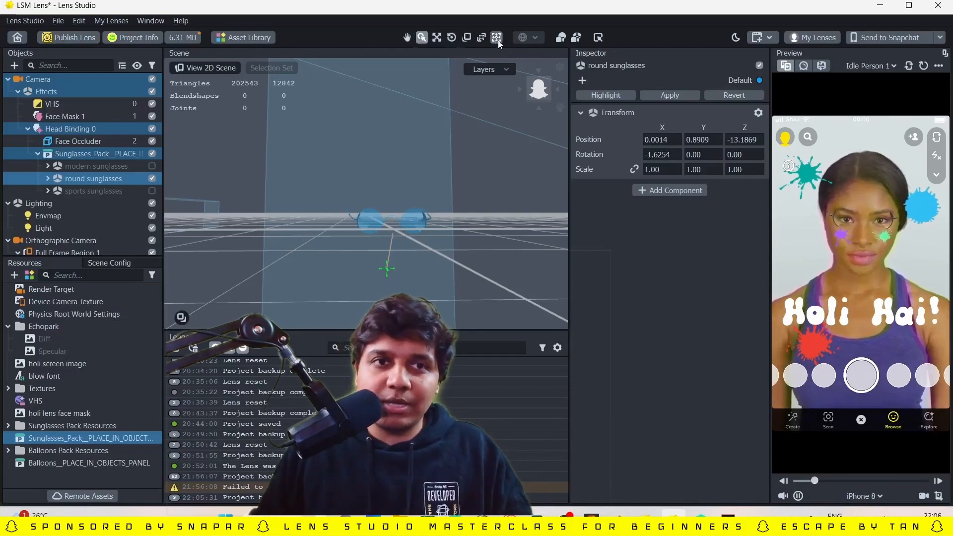
left_click_drag(324, 235, 374, 241)
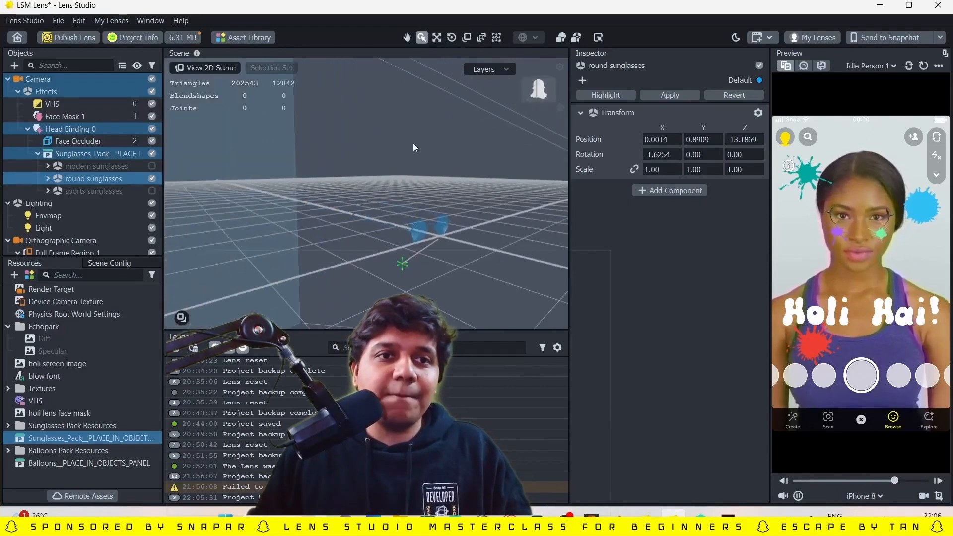
left_click(438, 39)
left_click(453, 38)
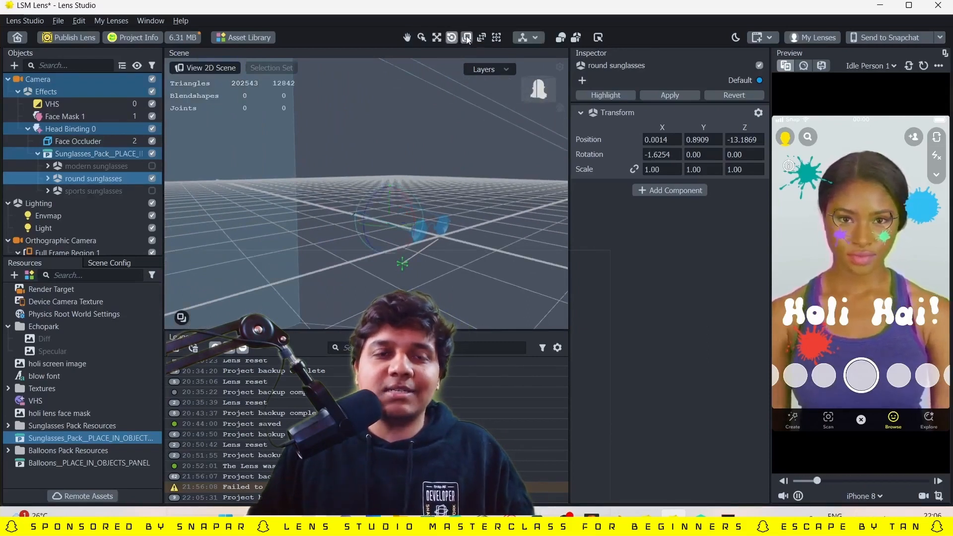
left_click(467, 39)
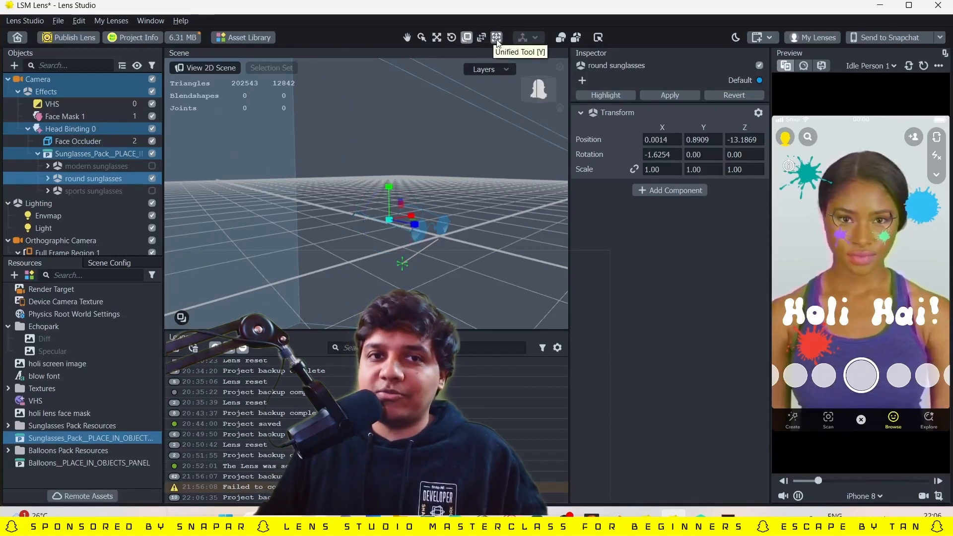
left_click(497, 41)
right_click_drag(468, 219, 396, 215)
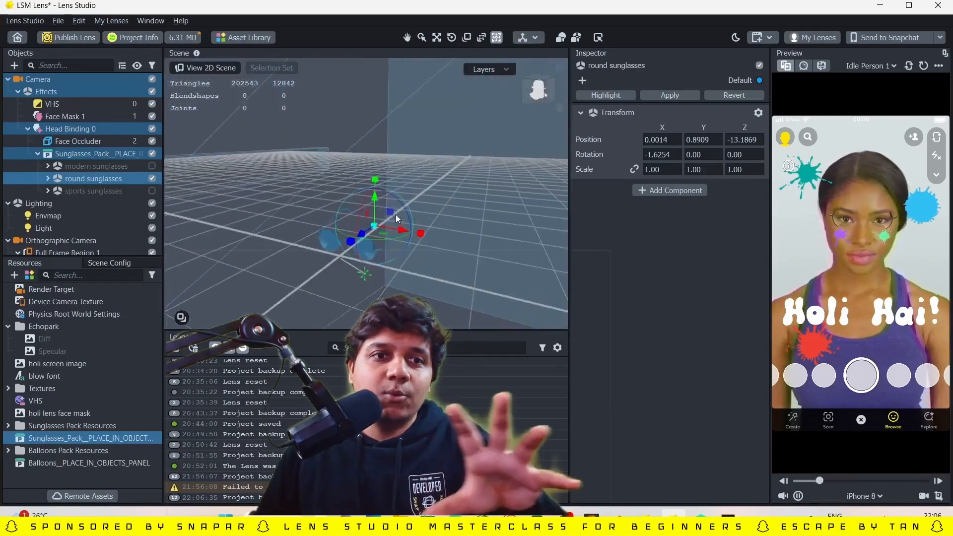
- Move the round sunglasses forward along the Z axis to about -11.39 so they sit in front of the face
left_click(437, 37)
right_click_drag(315, 245, 418, 252)
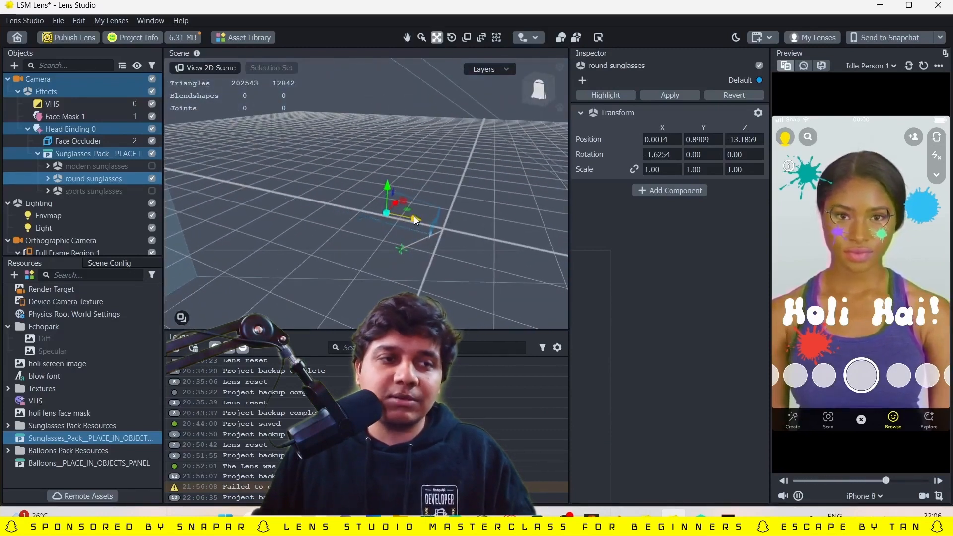
left_click_drag(414, 216, 422, 219)
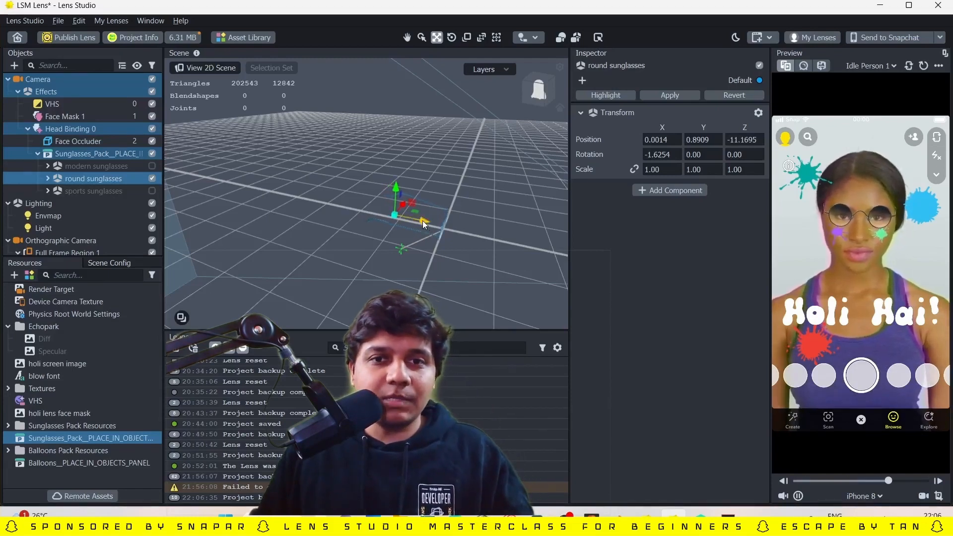
left_click_drag(423, 220, 446, 214)
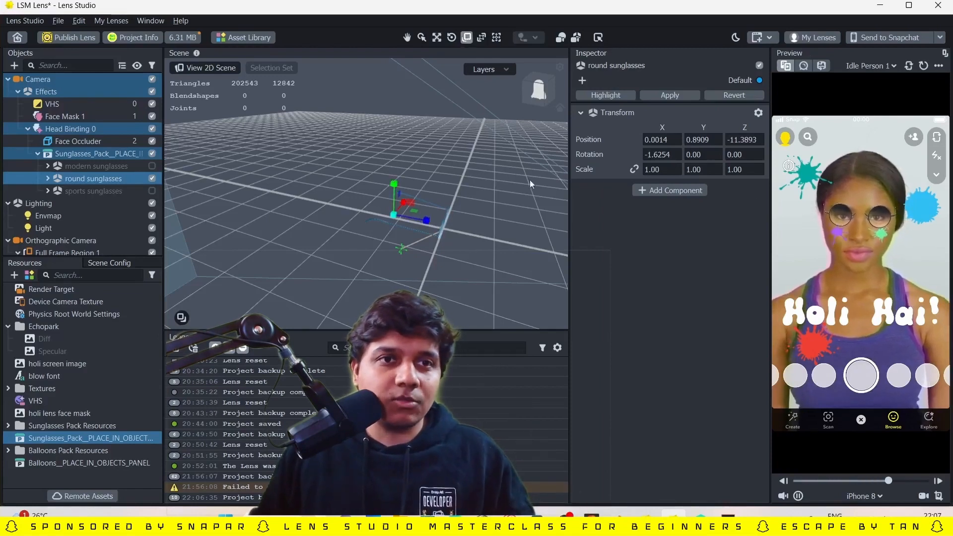
- Scale the round sunglasses to about 1.06 in X and 1.05 in Z, and nudge their height slightly
left_click_drag(529, 179, 418, 234, "alt")
key("r")
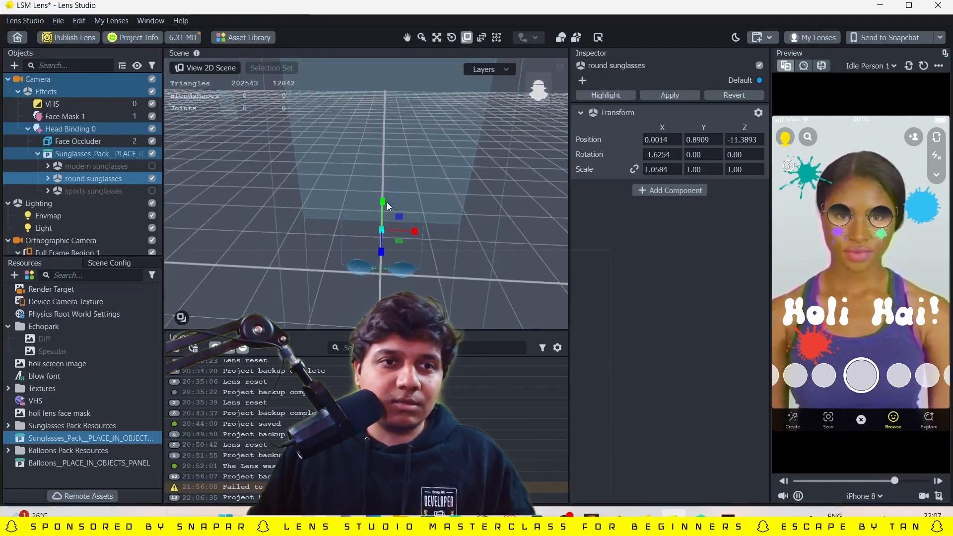
right_click_drag(422, 204, 360, 218)
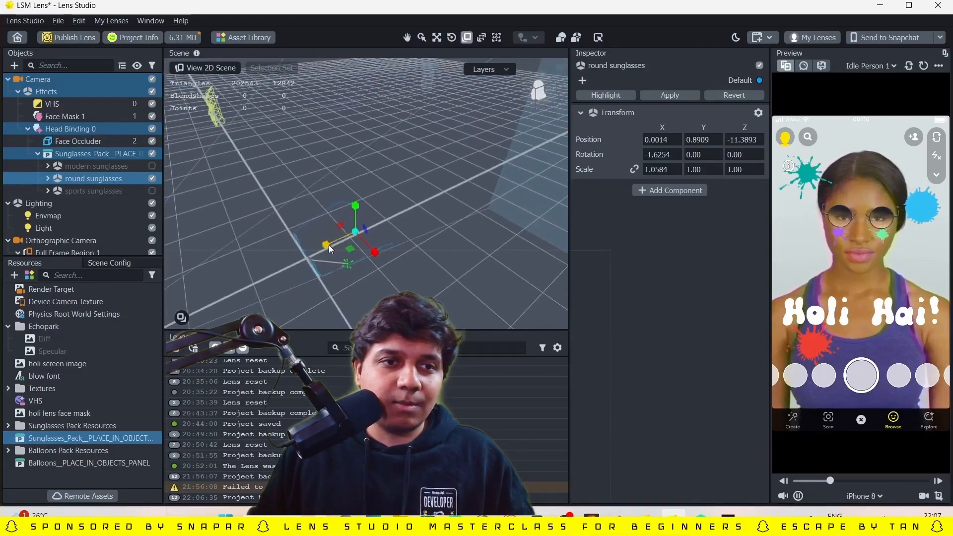
left_click_drag(329, 246, 333, 245)
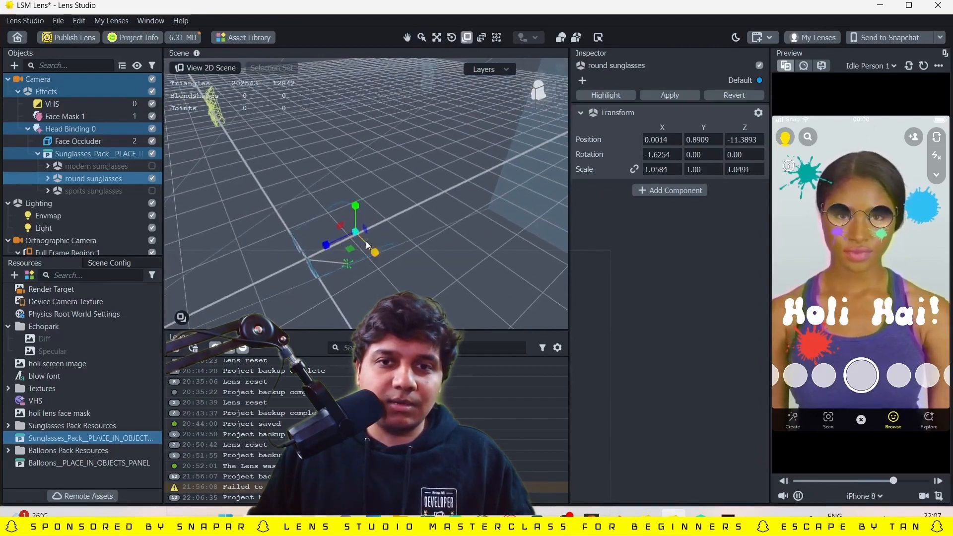
left_click(437, 39)
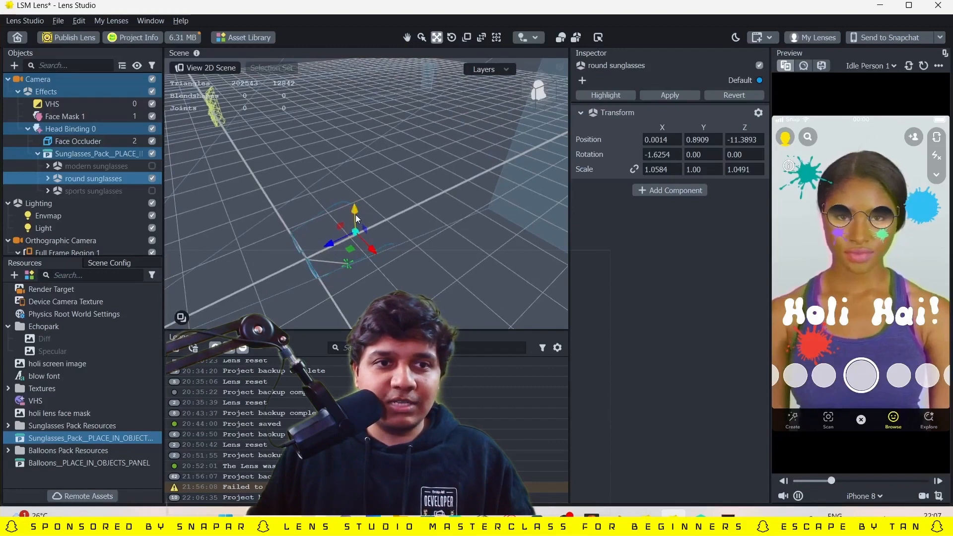
left_click_drag(356, 215, 353, 217)
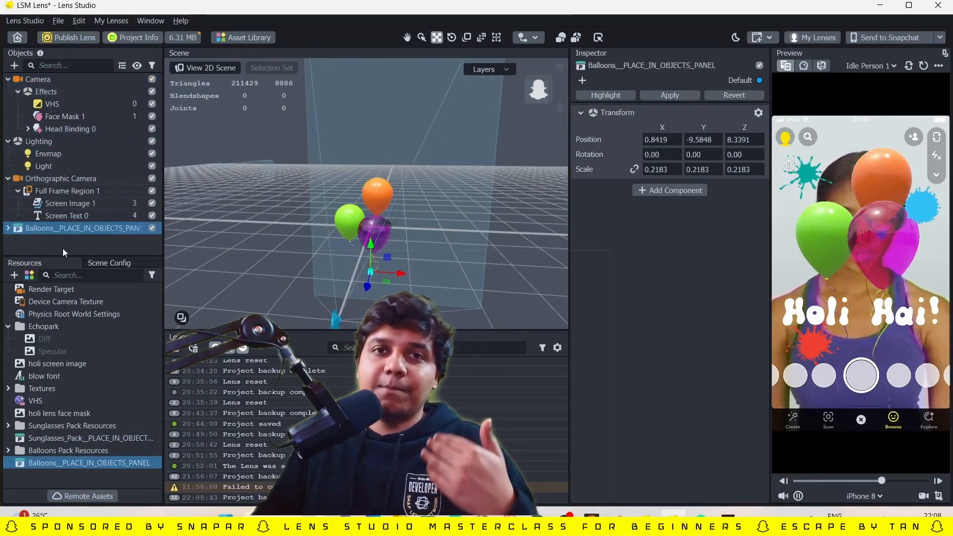
- Move the balloons sideways and down off the face, to about X 4.54 and Y -22.8
left_click(52, 238)
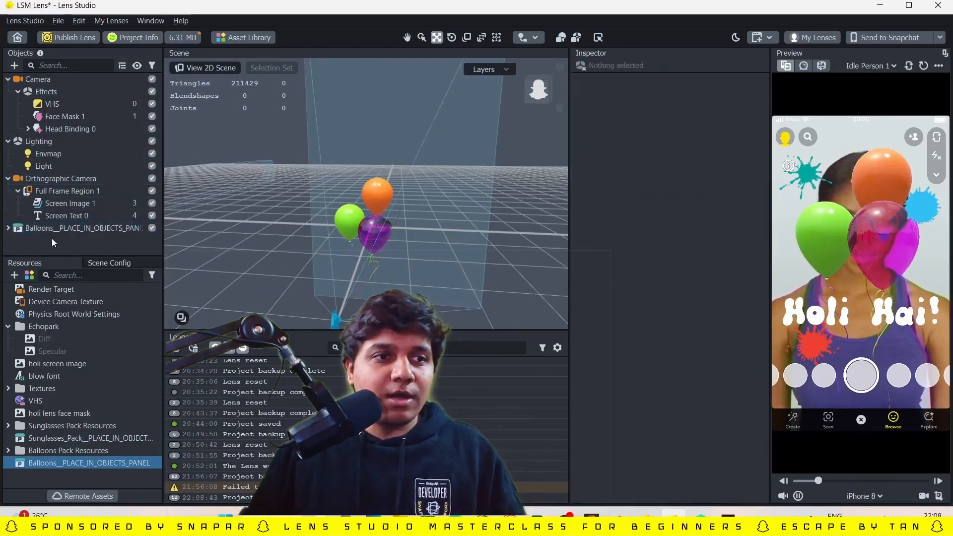
left_click(62, 229)
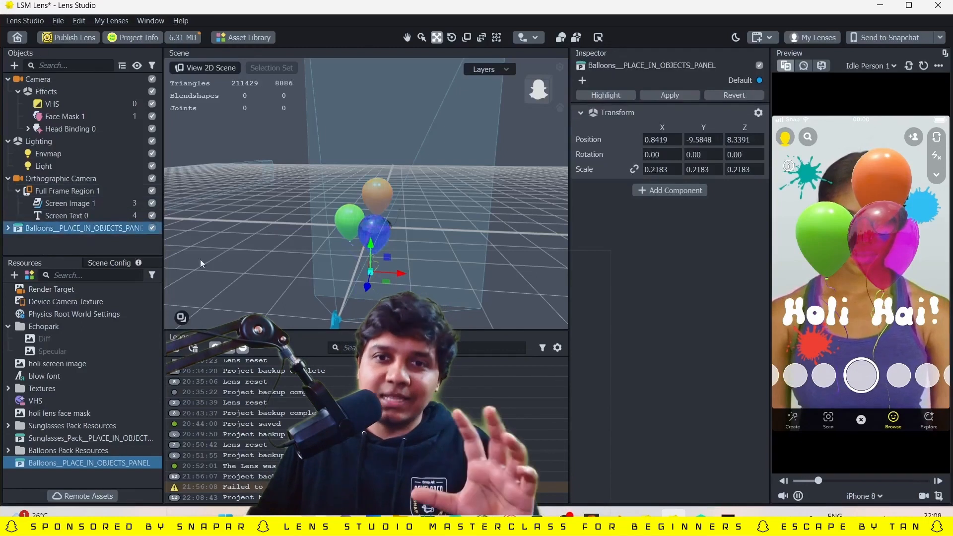
mouse_move(402, 279)
left_mouse_down()
mouse_move(436, 279)
mouse_move(416, 280)
left_mouse_up()
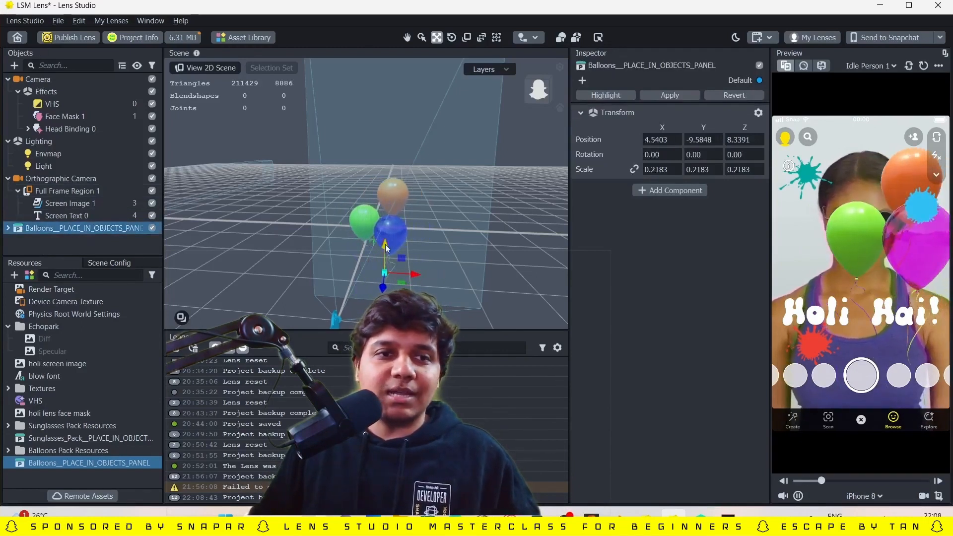
left_click_drag(386, 253, 386, 300)
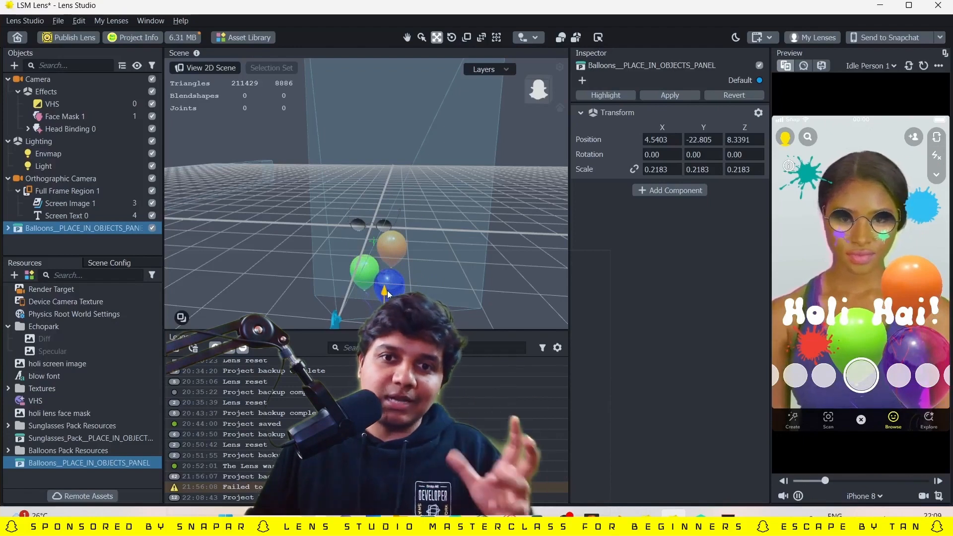
left_click(41, 245)
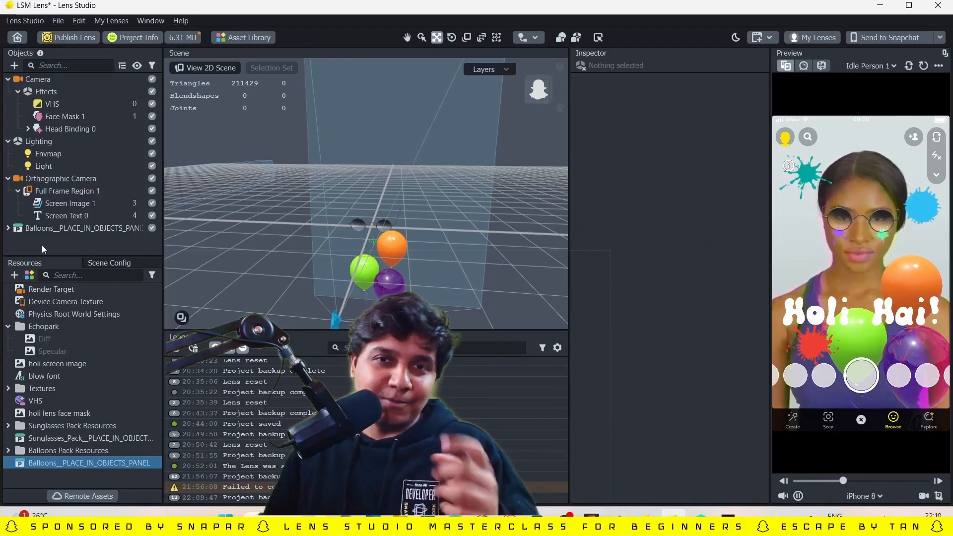
- Add a general Audio object to the scene
left_click(14, 66)
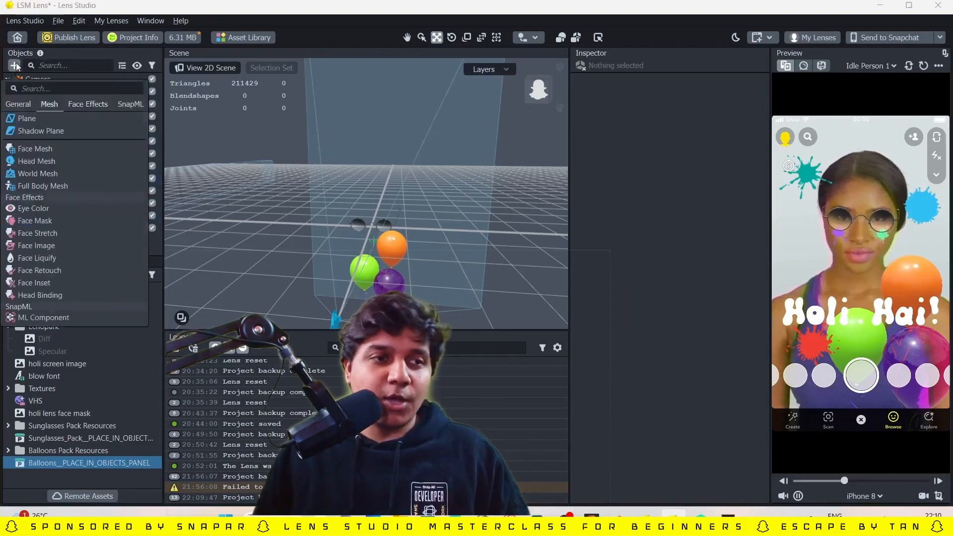
scroll(25, 193, "down", 3)
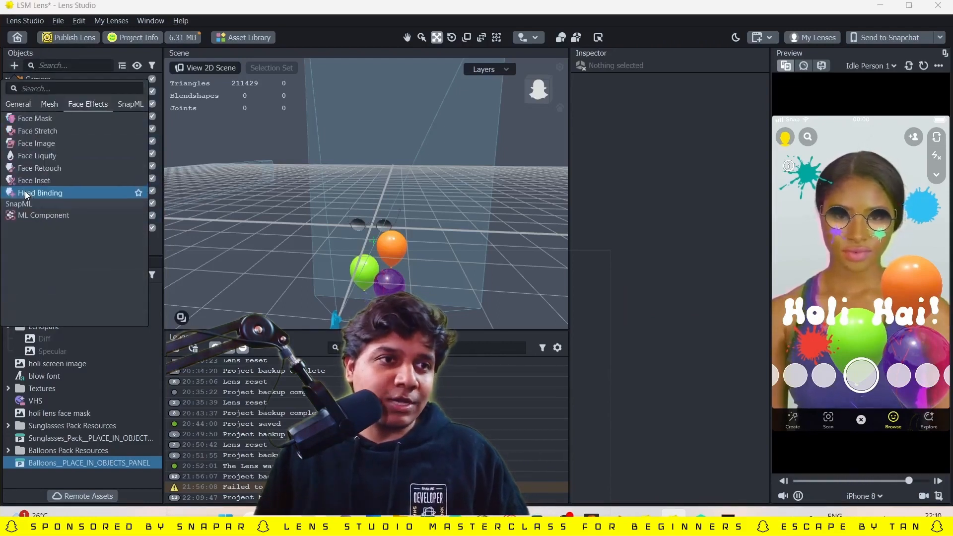
scroll(24, 192, "up", 5)
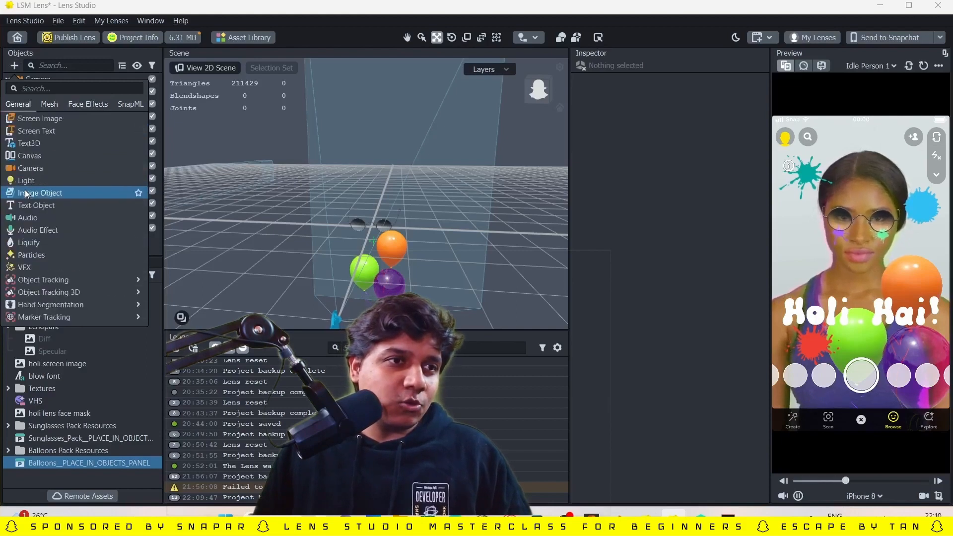
scroll(30, 187, "down", 1)
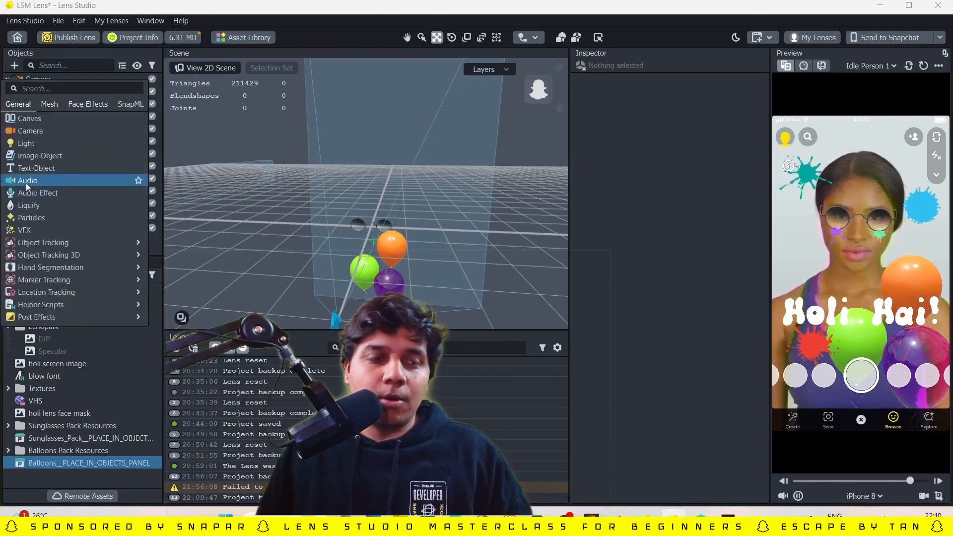
left_click(25, 182)
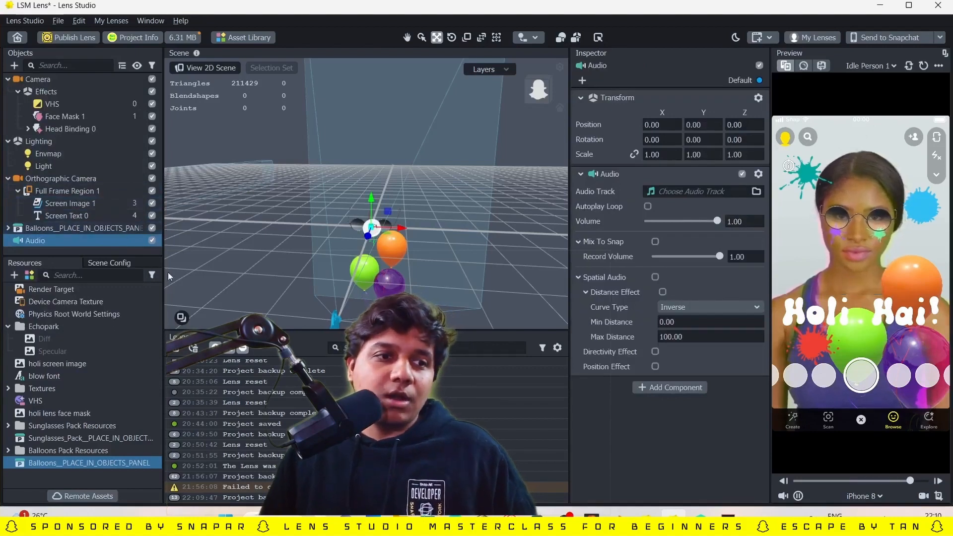
left_click(129, 472)
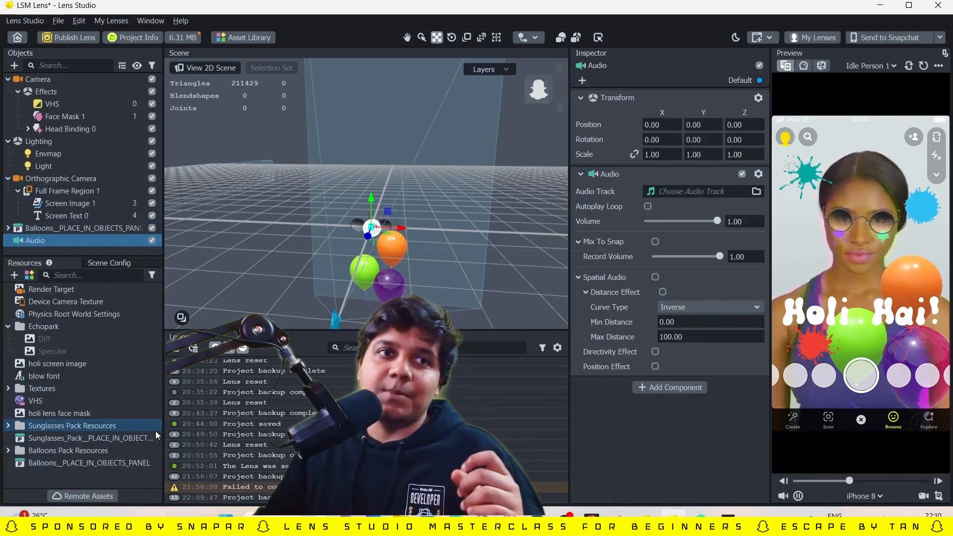
- Look through the featured tracks in the Asset Library's Music category without importing any
left_click(271, 40)
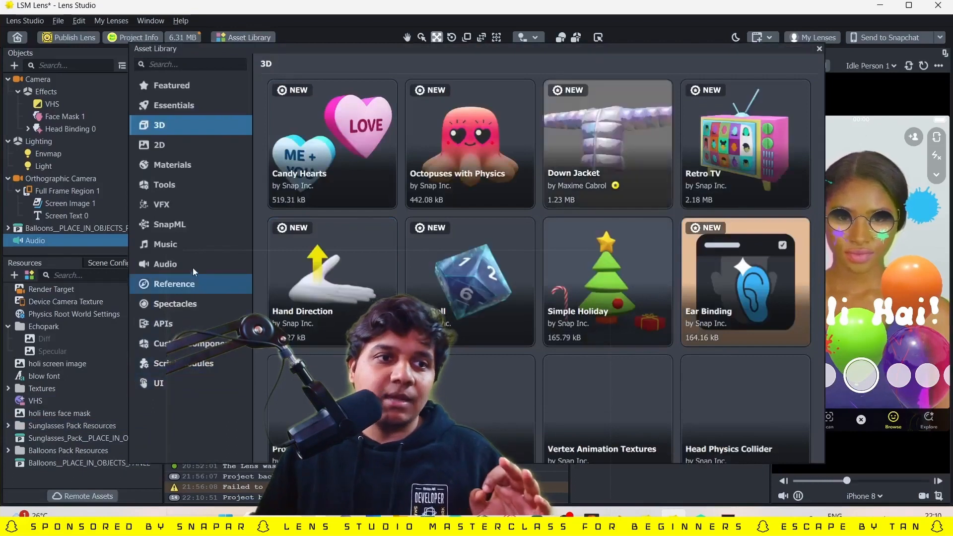
left_click(190, 244)
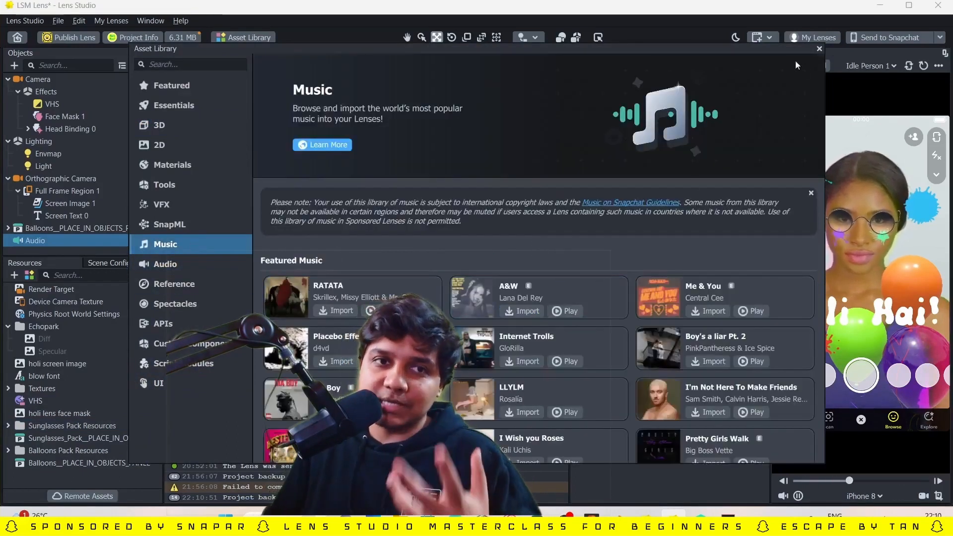
left_click(820, 49)
mouse_move(810, 53)
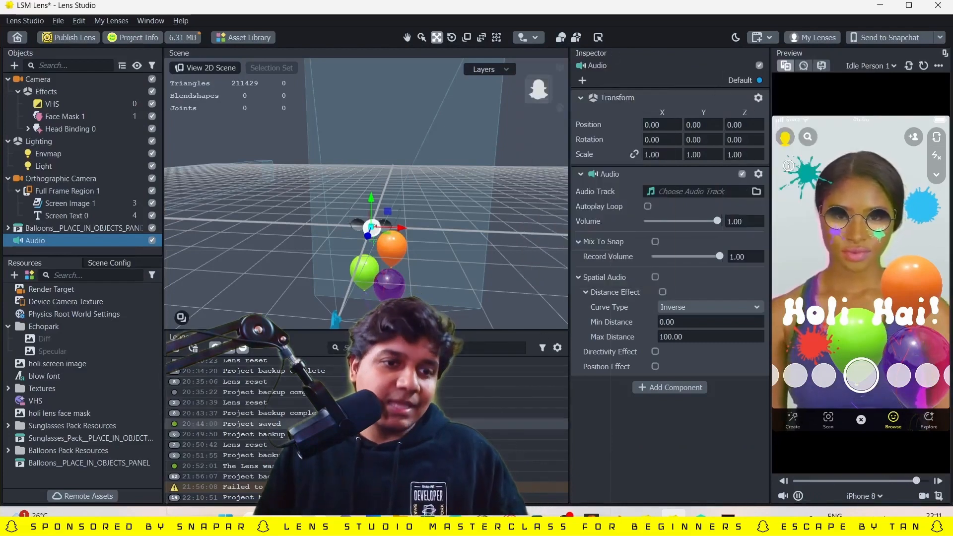
- Import the holi music MP3 from the Level 2 folder in File Explorer and assign it as the Audio object's track
key("alt+Tab")
left_click(256, 198)
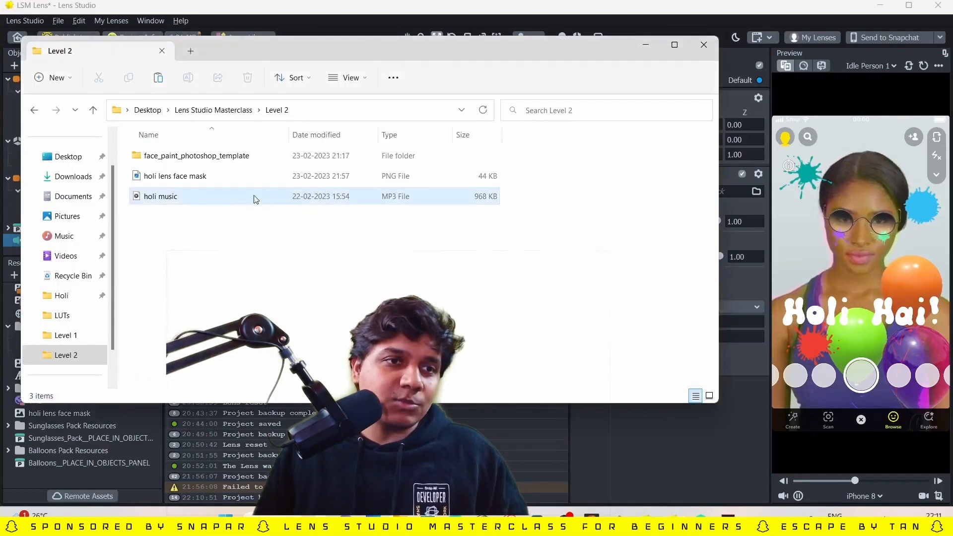
left_click_drag(253, 201, 178, 208)
left_click_drag(162, 251, 59, 447)
left_click(716, 44)
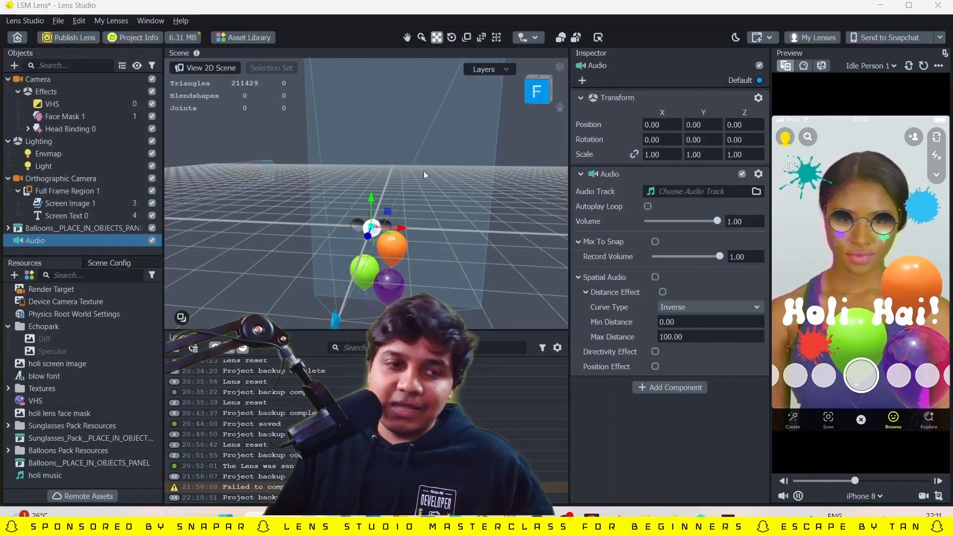
left_click(49, 476)
left_click_drag(47, 477, 678, 195)
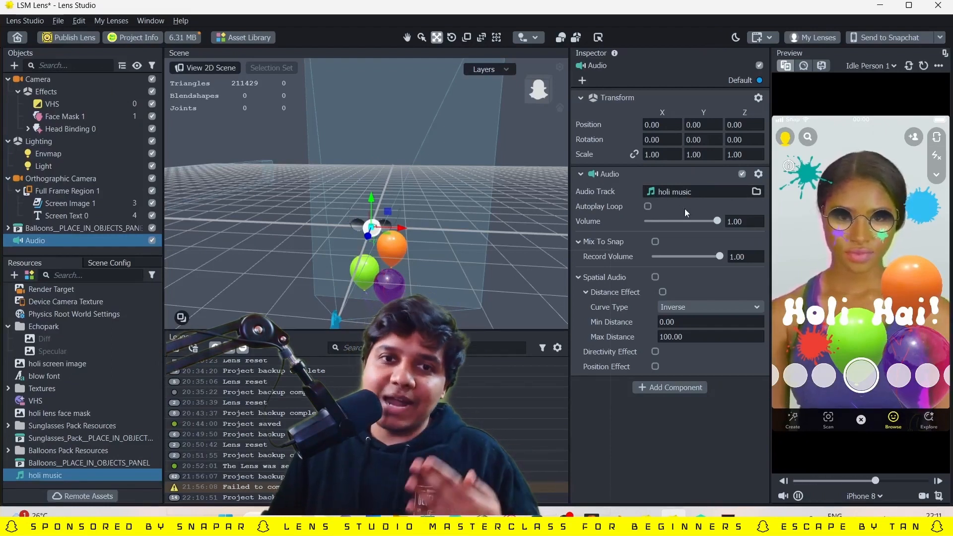
- Try the Autoplay Loop and Mix To Snap options on the holi music audio
left_click(648, 207)
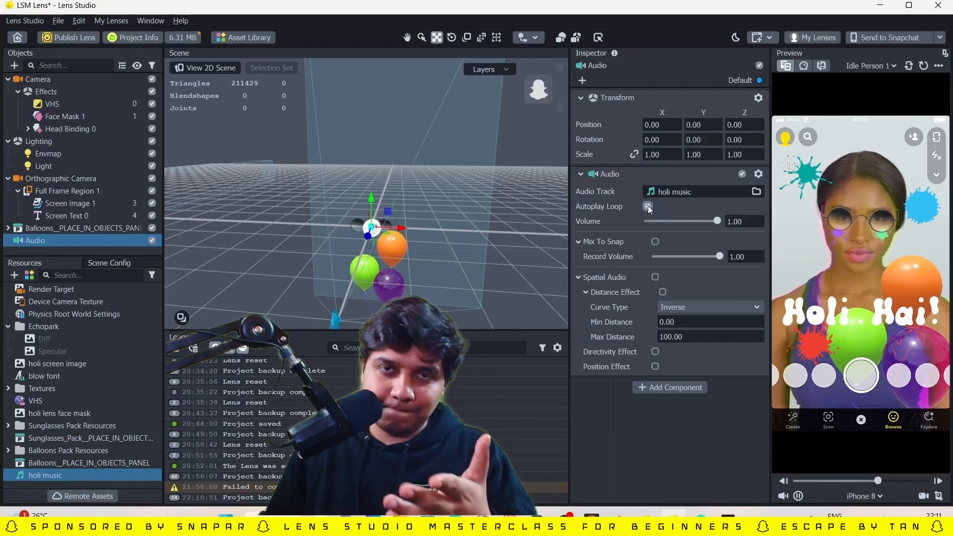
left_click(571, 519)
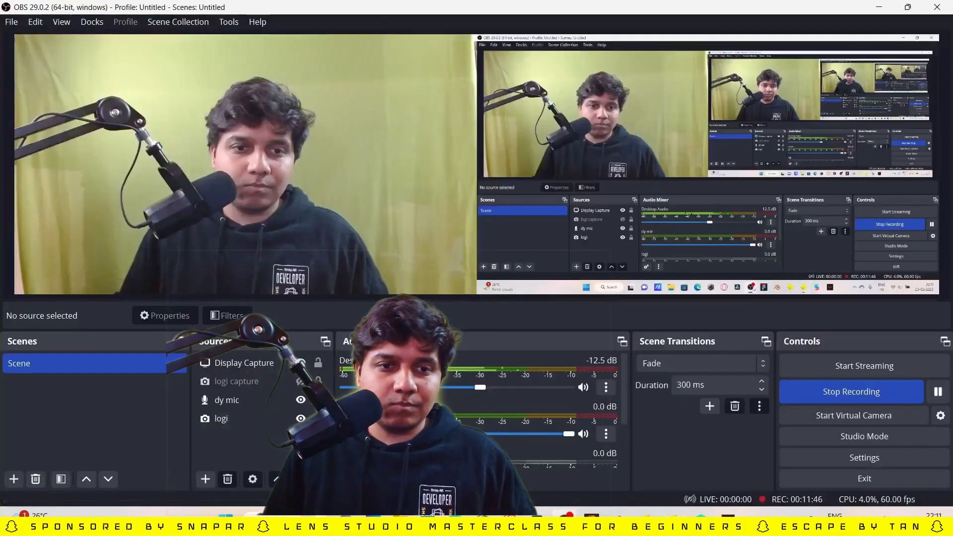
left_click(571, 519)
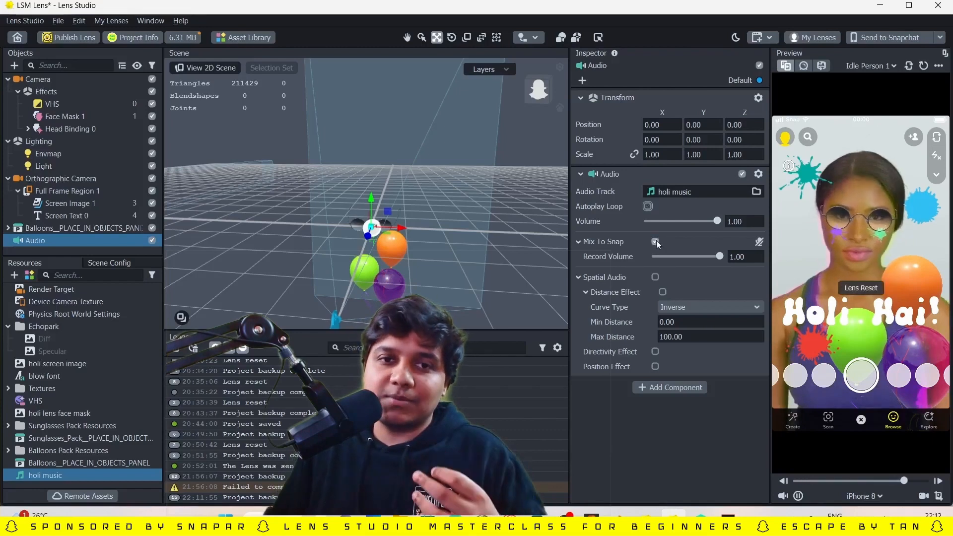
left_click(657, 241)
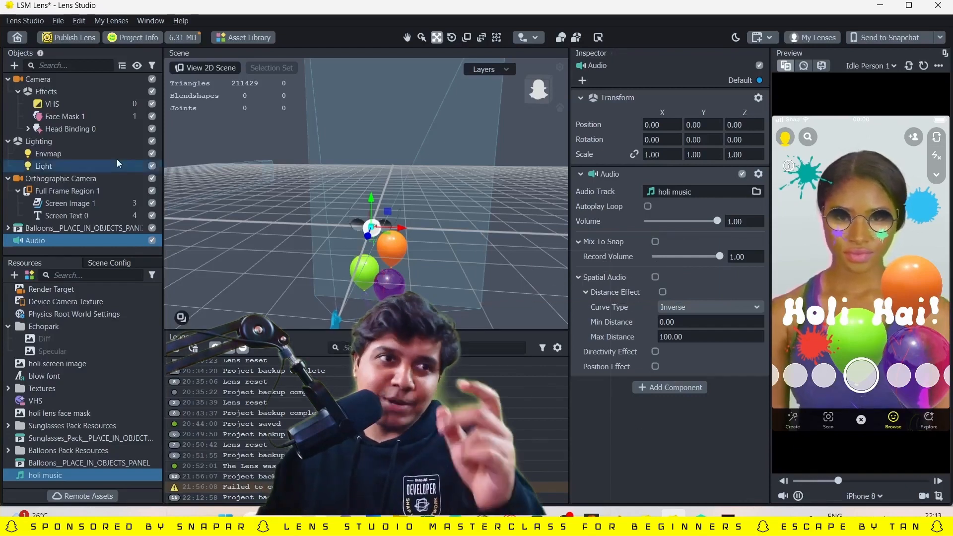
- Add a Particles object and place the GPU Particle Preset under the Camera, below Head Binding 0
left_click(18, 70)
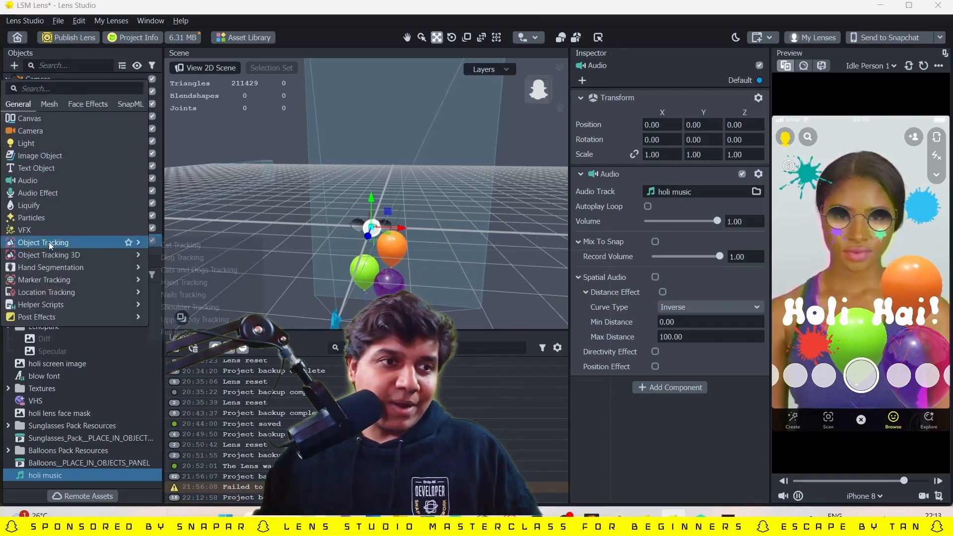
left_click(52, 220)
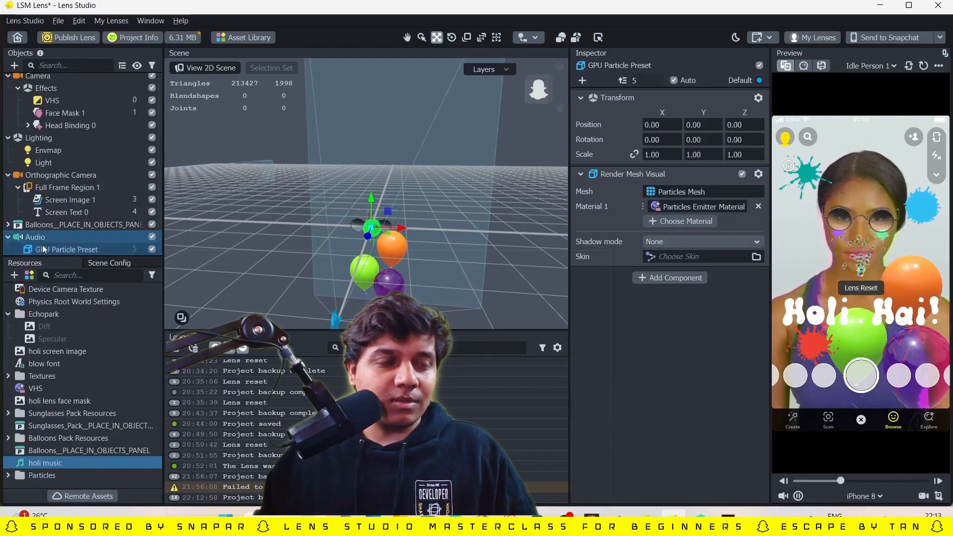
scroll(31, 79, "up", 1)
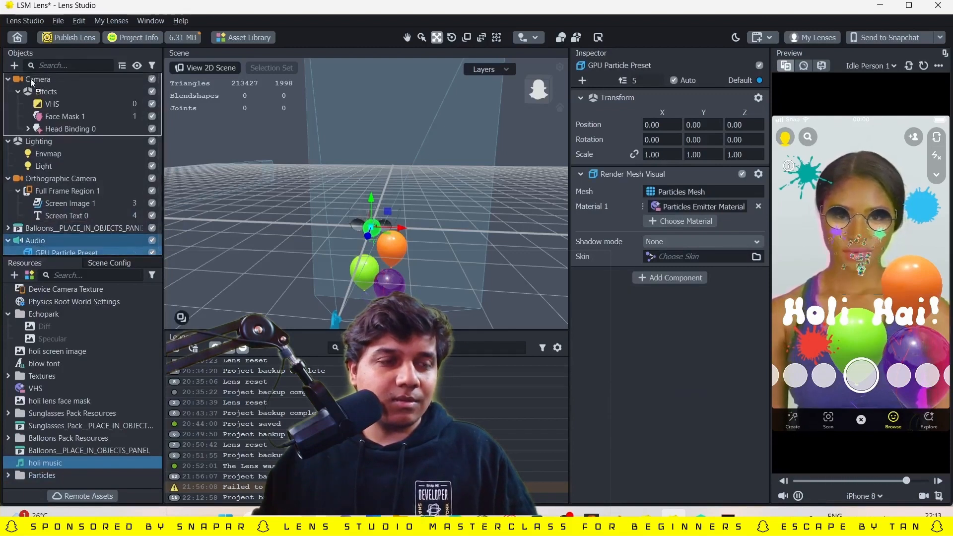
left_click_drag(31, 78, 30, 78)
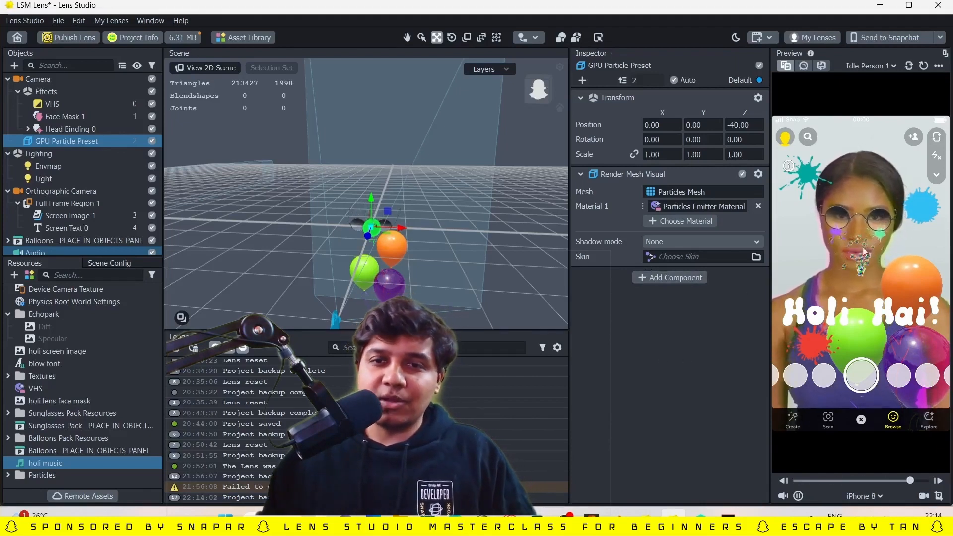
- Inspect the emitted particles up close, locate the preset's Particles Emitter Material in the resources and open its settings
right_click_drag(409, 214, 384, 221)
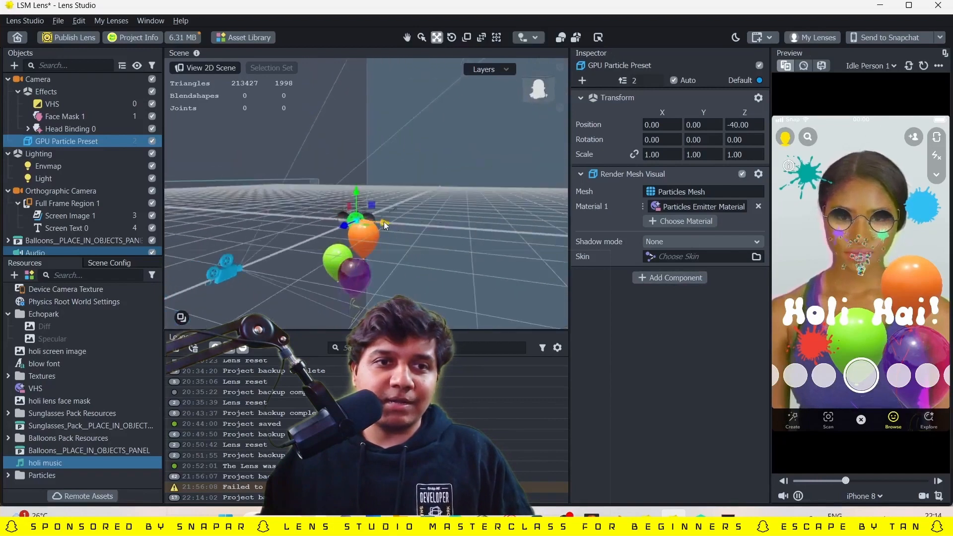
scroll(383, 219, "up", 8)
scroll(393, 243, "up", 6)
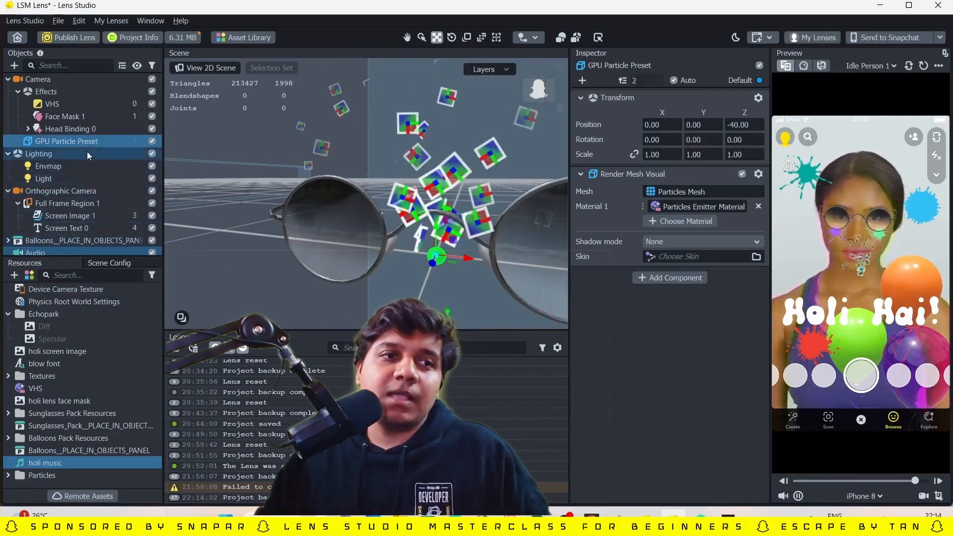
right_click(708, 209)
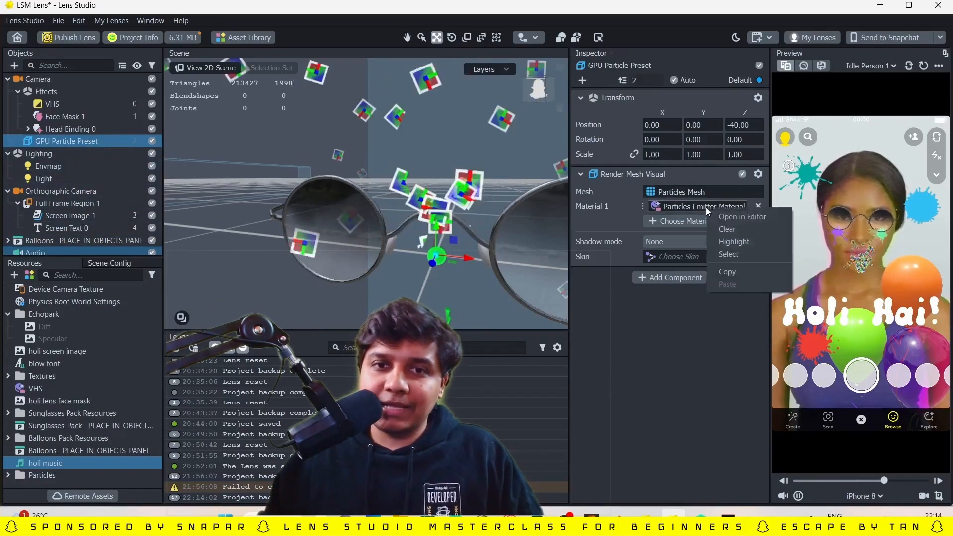
left_click(733, 241)
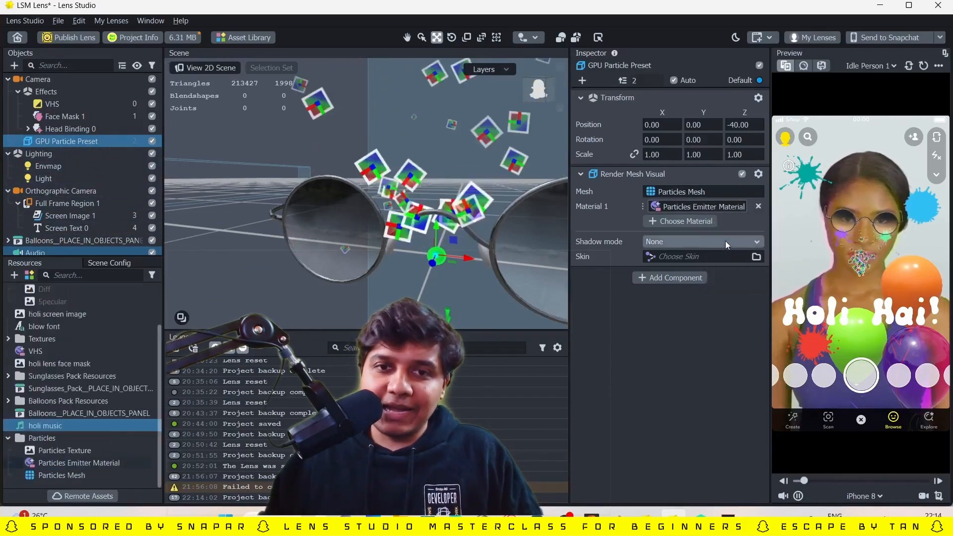
left_click(70, 464)
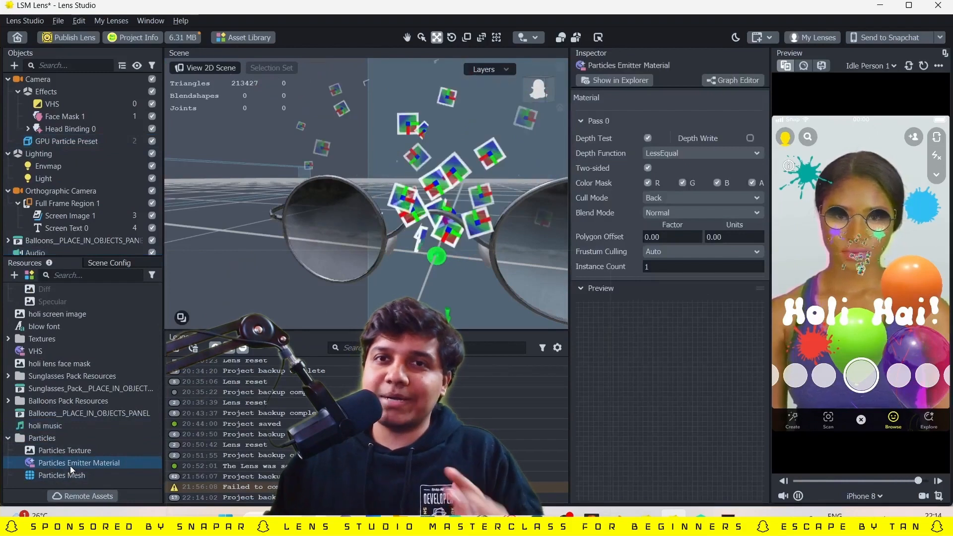
left_click(579, 288)
- Raise the emitter material's Particle Count amount to about 348.84
scroll(698, 328, "down", 3)
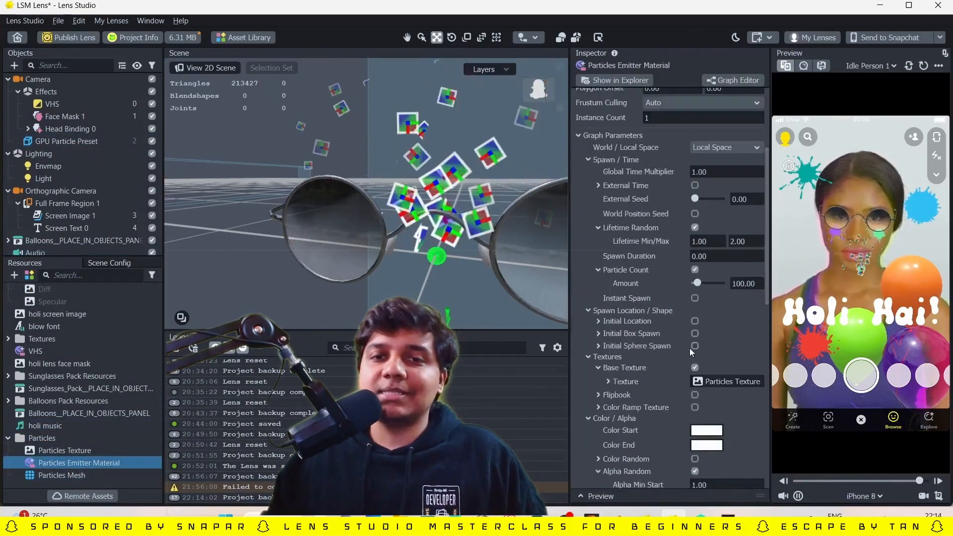
scroll(685, 349, "down", 2)
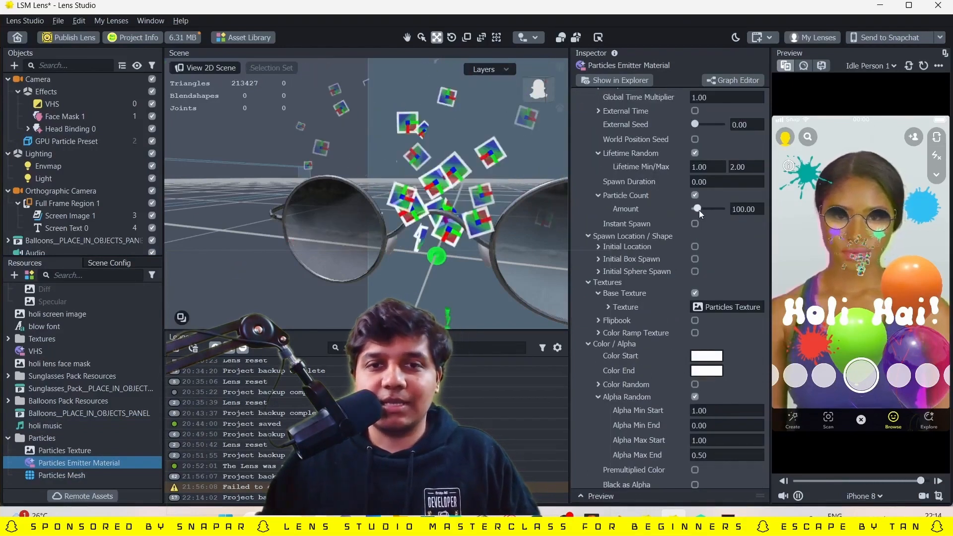
mouse_move(699, 210)
left_mouse_down()
mouse_move(713, 210)
mouse_move(704, 220)
left_mouse_up()
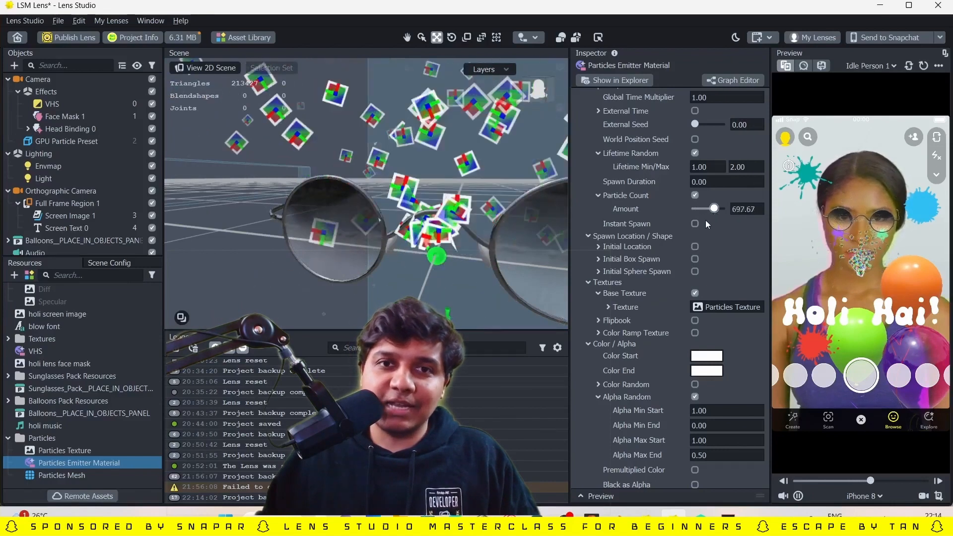
left_click(740, 167)
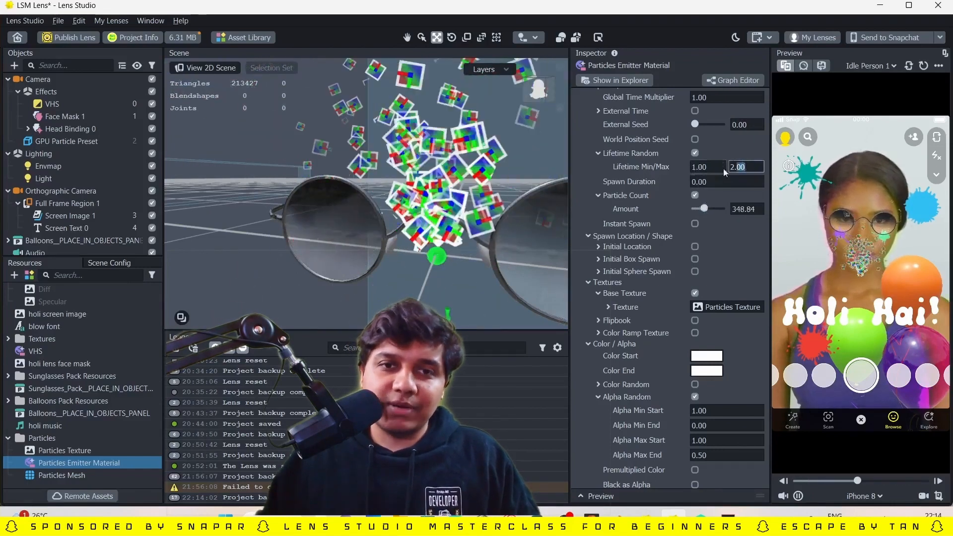
- Turn off the particles' Base Texture and set their Color Start to yellow
scroll(713, 224, "down", 3)
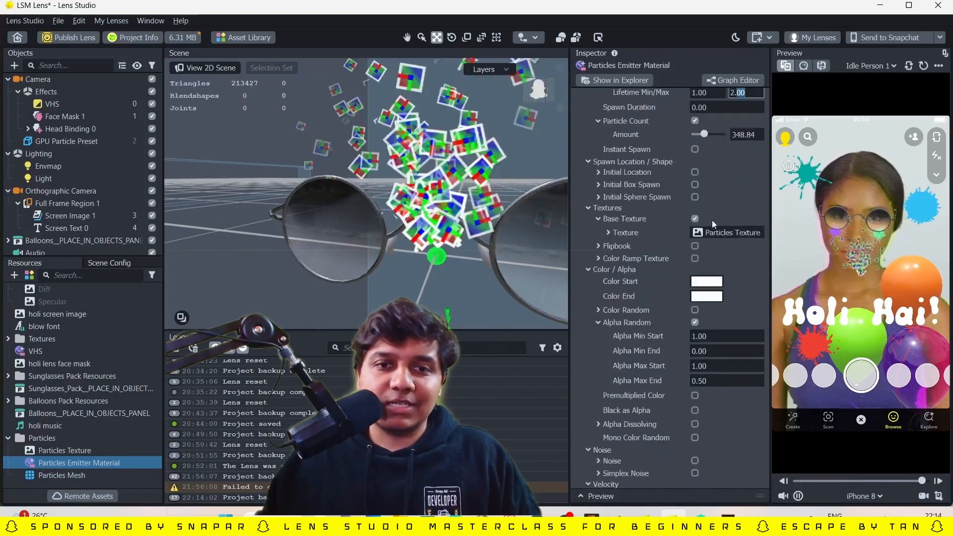
scroll(714, 224, "down", 3)
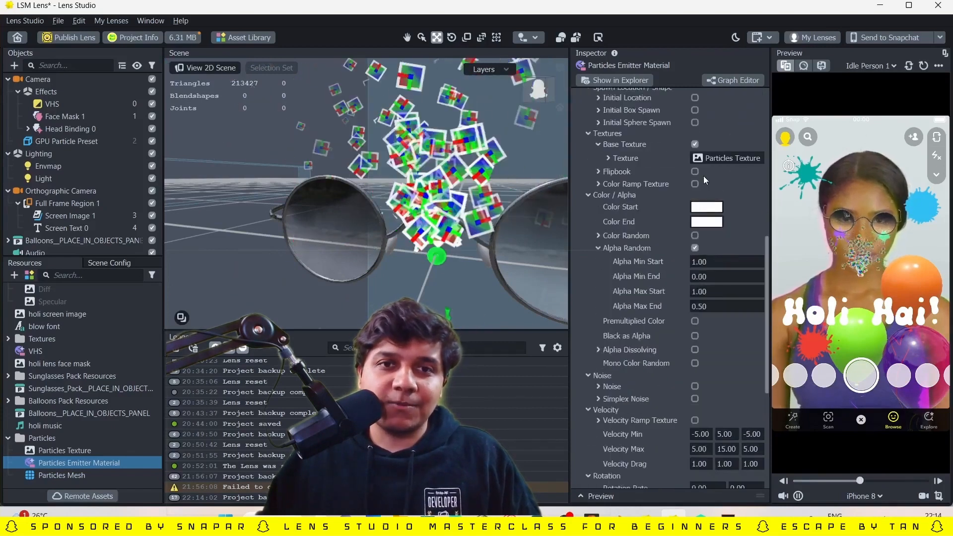
left_click(695, 144)
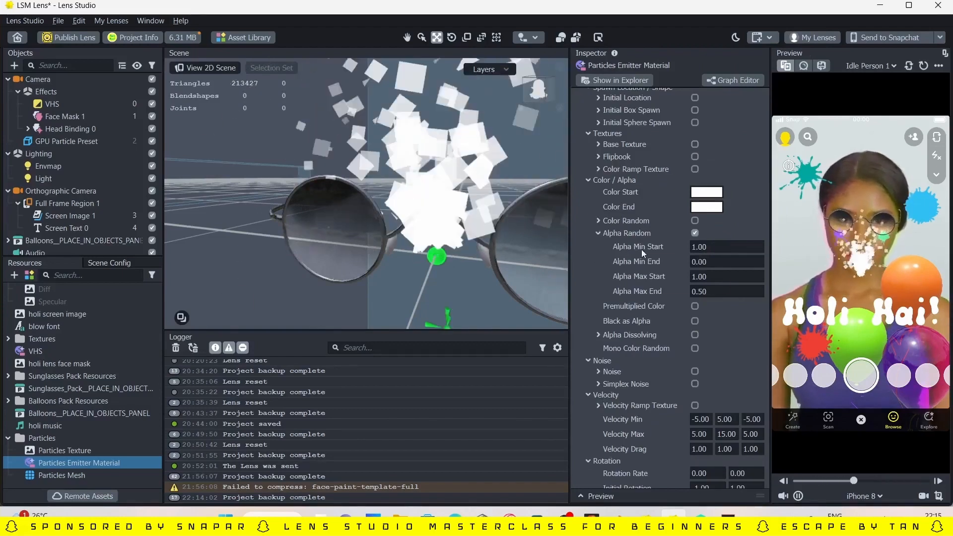
left_click(712, 195)
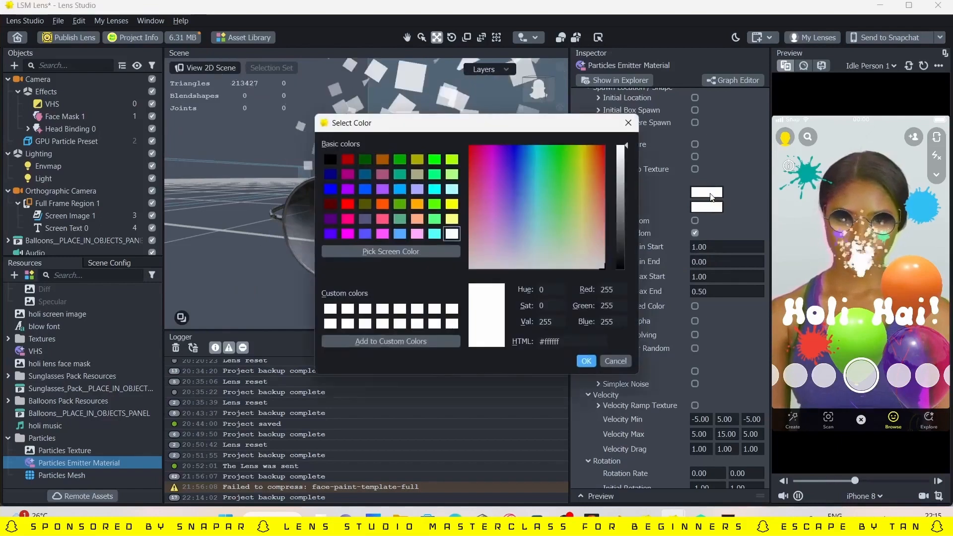
left_click(451, 204)
left_click(582, 360)
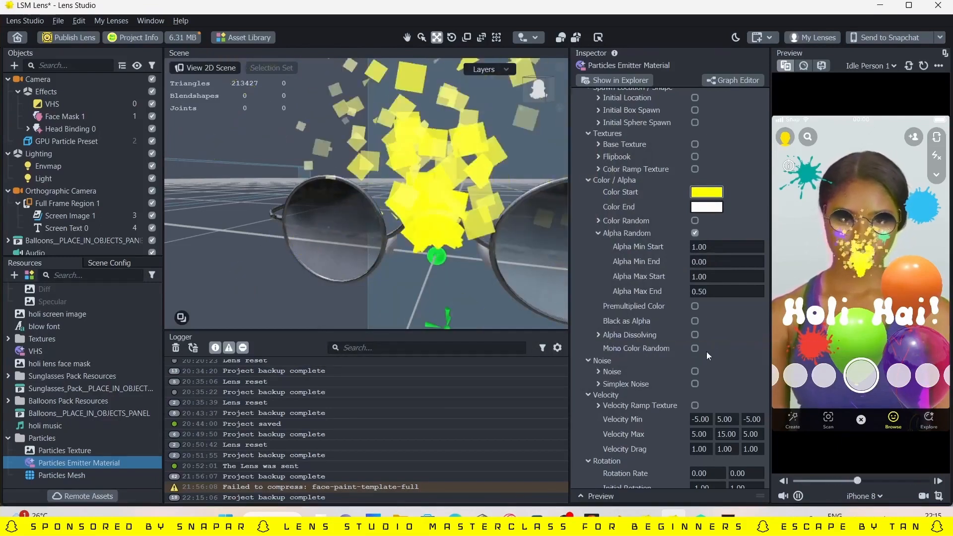
scroll(710, 347, "down", 6)
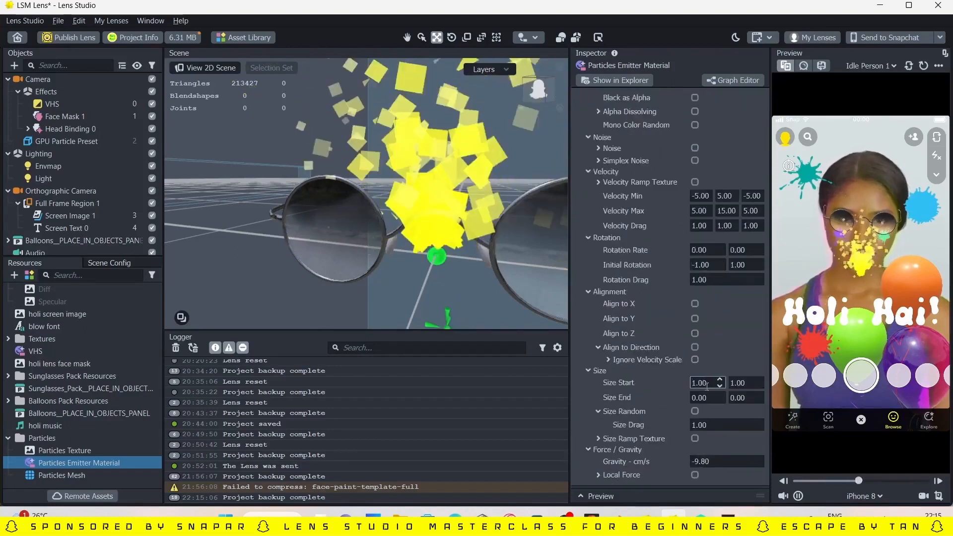
- Set both Size Start values of the particle emitter material to 0.5
double_click(707, 385)
type("0.5")
double_click(747, 384)
type("0.5")
key("Return")
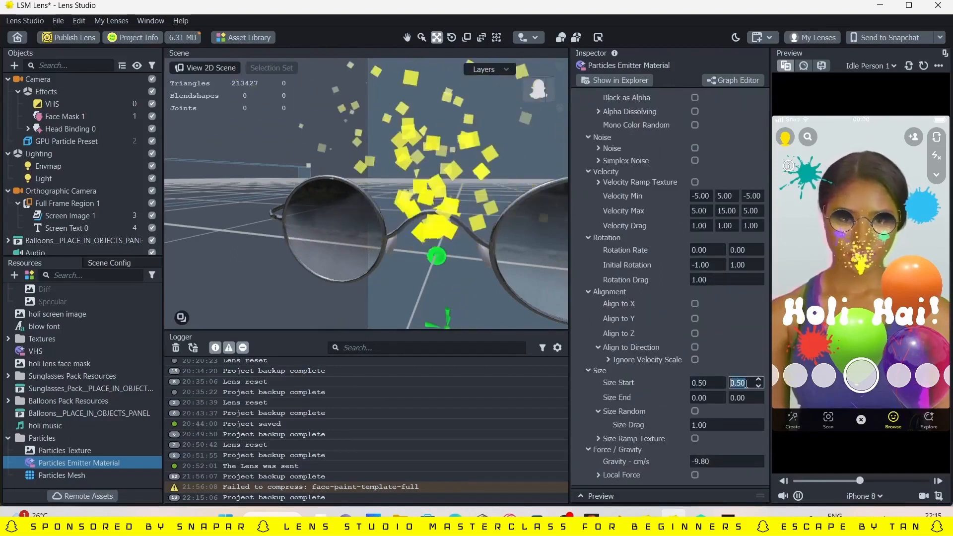
- Set the emitter material's Lifetime Min and Max both to 5
scroll(711, 239, "up", 12)
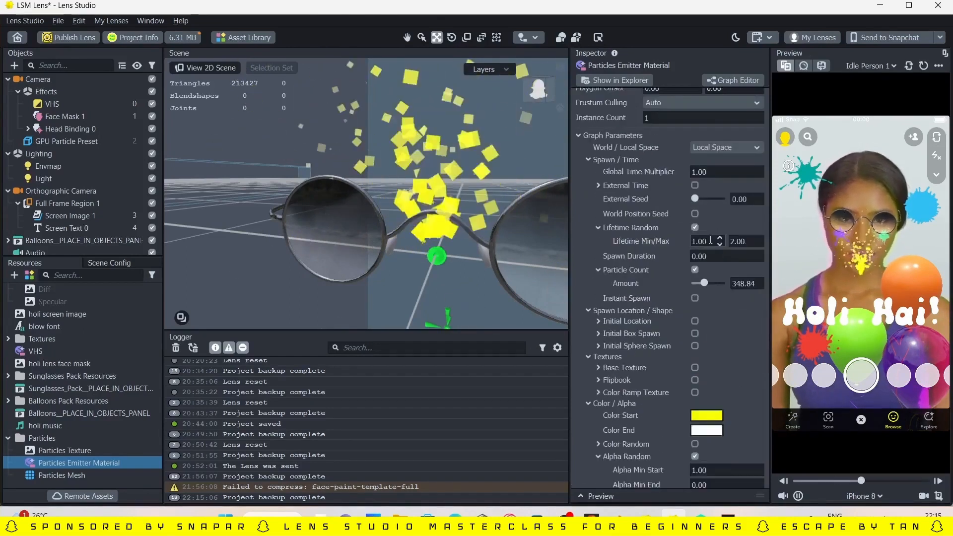
double_click(700, 241)
type("5")
double_click(740, 242)
type("5")
key("Return")
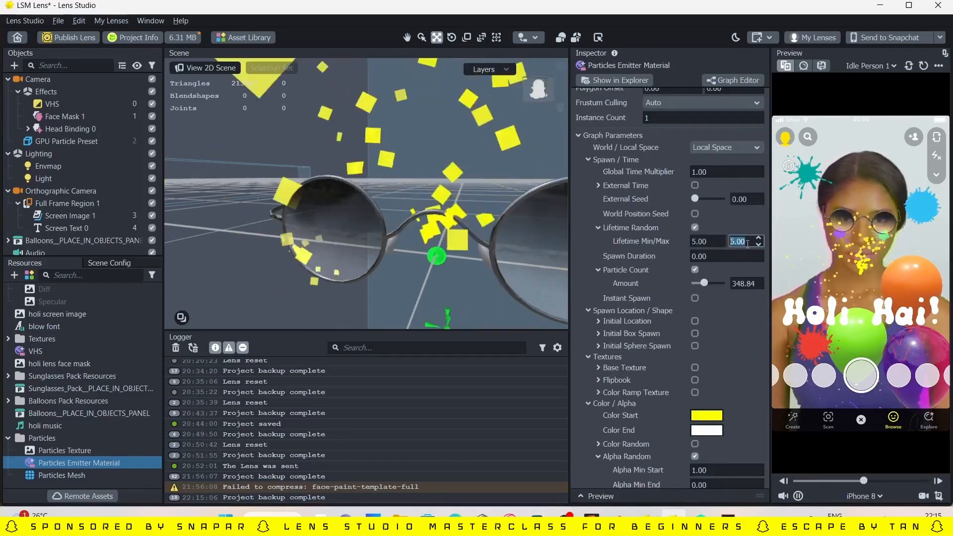
- Set the emitter material's Gravity to -4 cm/s
scroll(722, 298, "down", 10)
double_click(715, 462)
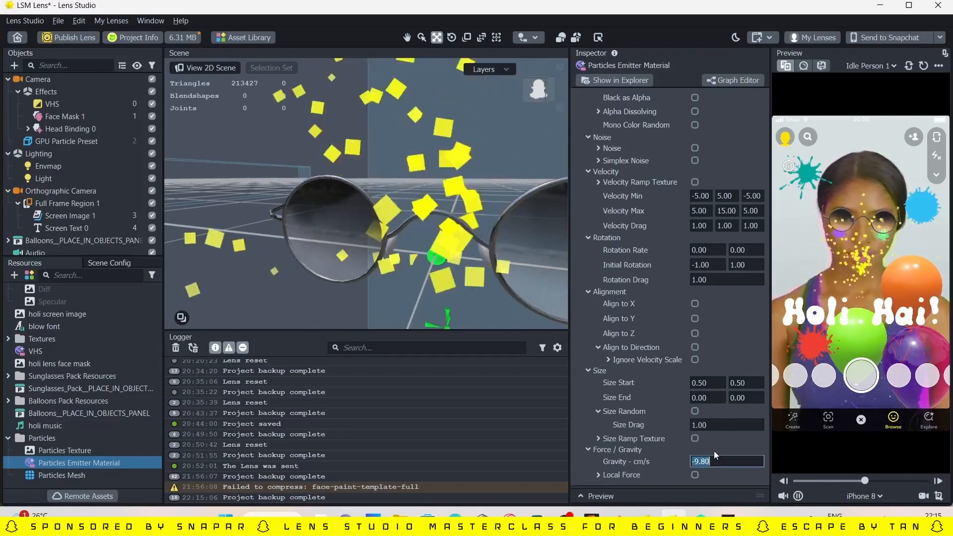
type("-4")
key("Return")
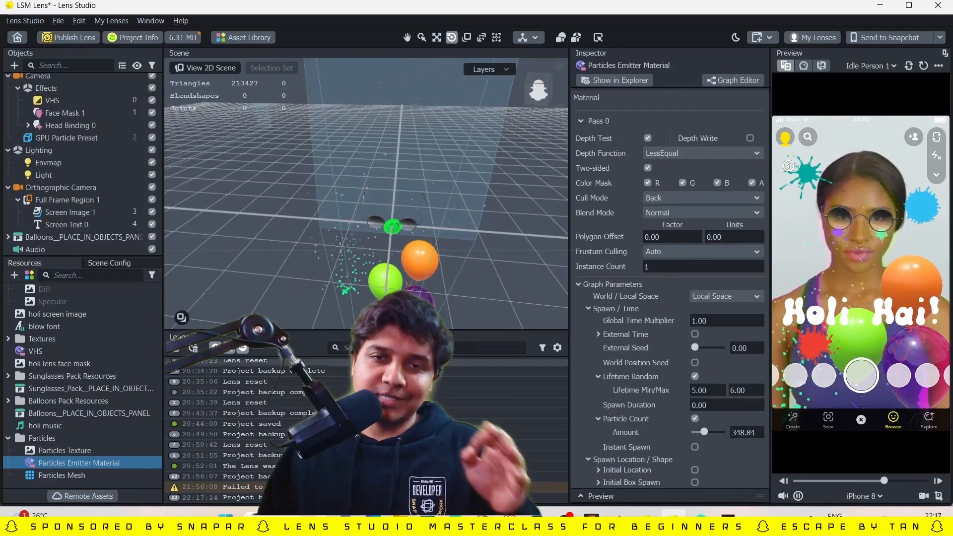
- Set the emitter material's Gravity to 0 cm/s
scroll(681, 359, "down", 3)
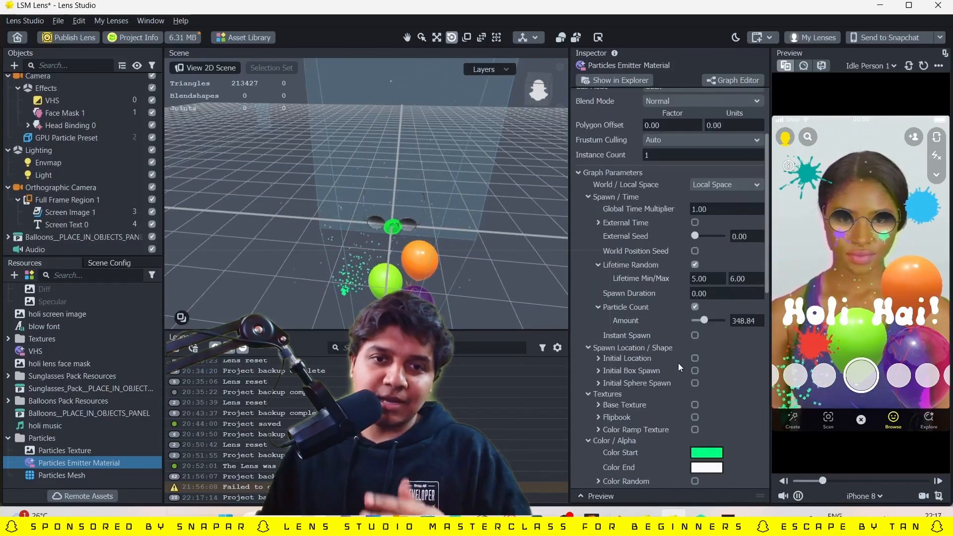
scroll(678, 365, "down", 3)
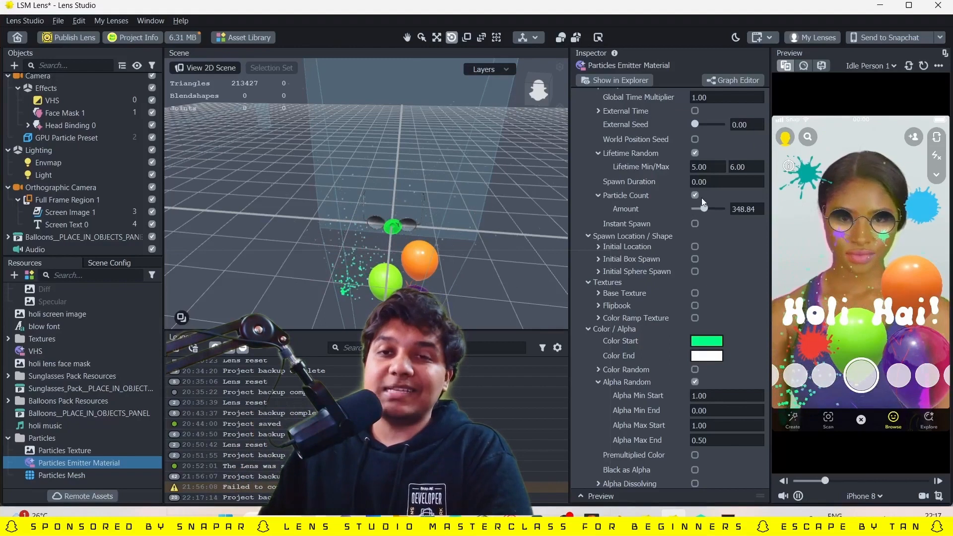
scroll(641, 171, "down", 5)
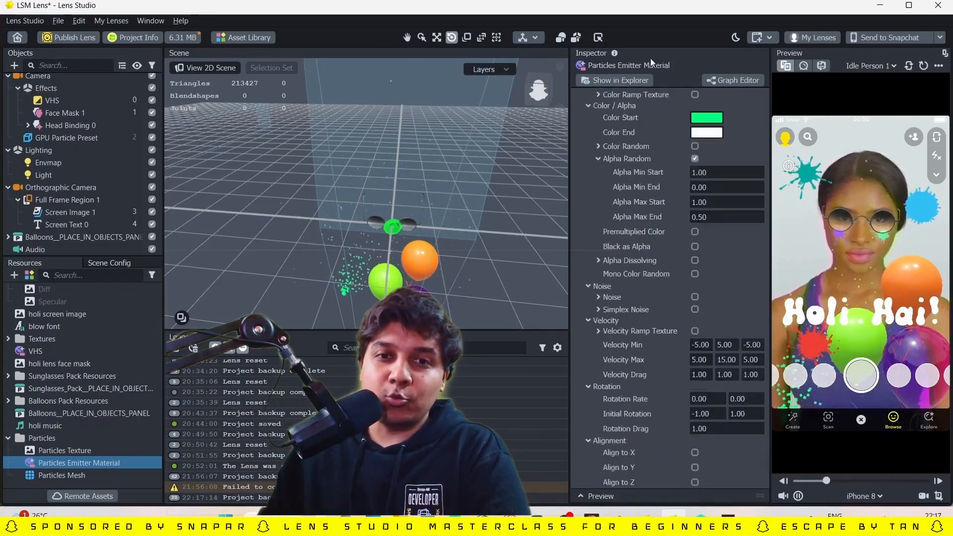
scroll(648, 263, "down", 3)
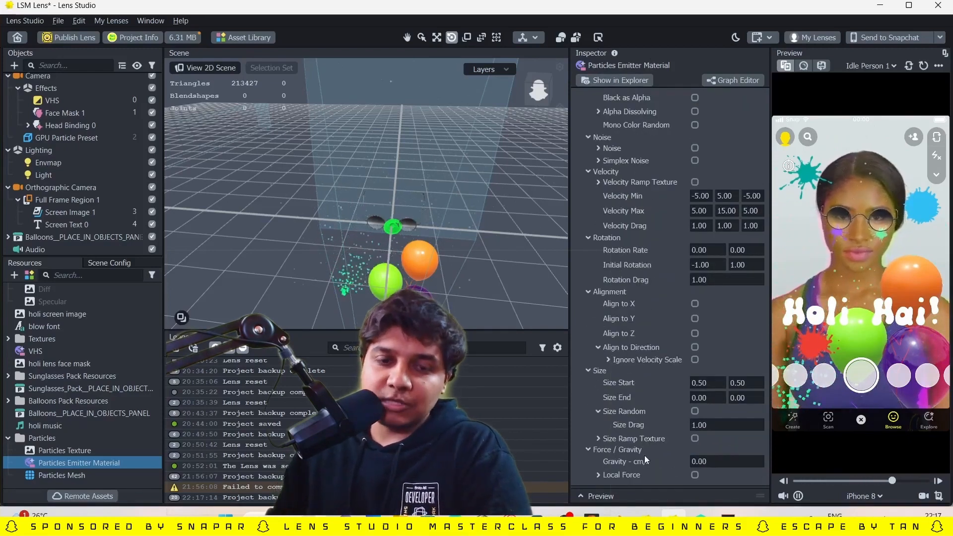
double_click(724, 462)
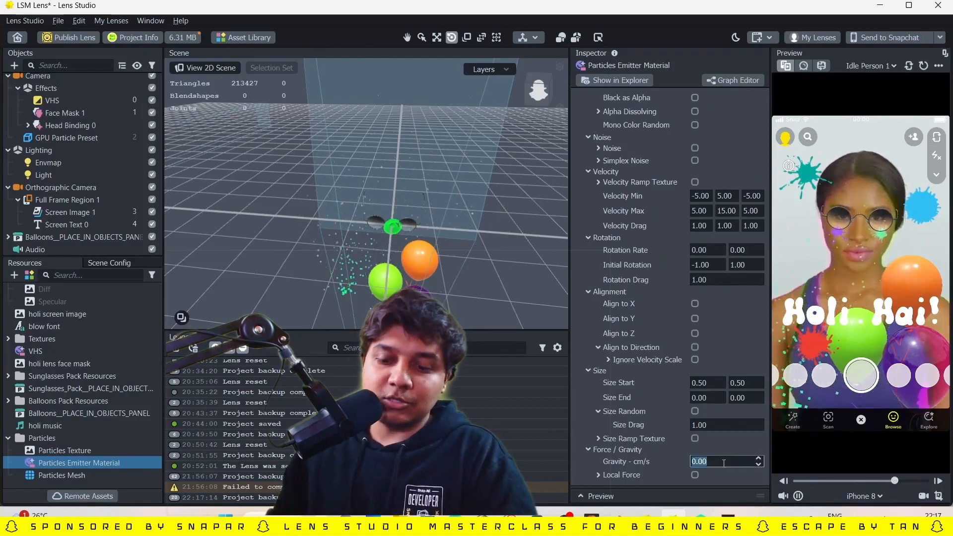
type("10")
key("BackSpace")
key("BackSpace")
type("0")
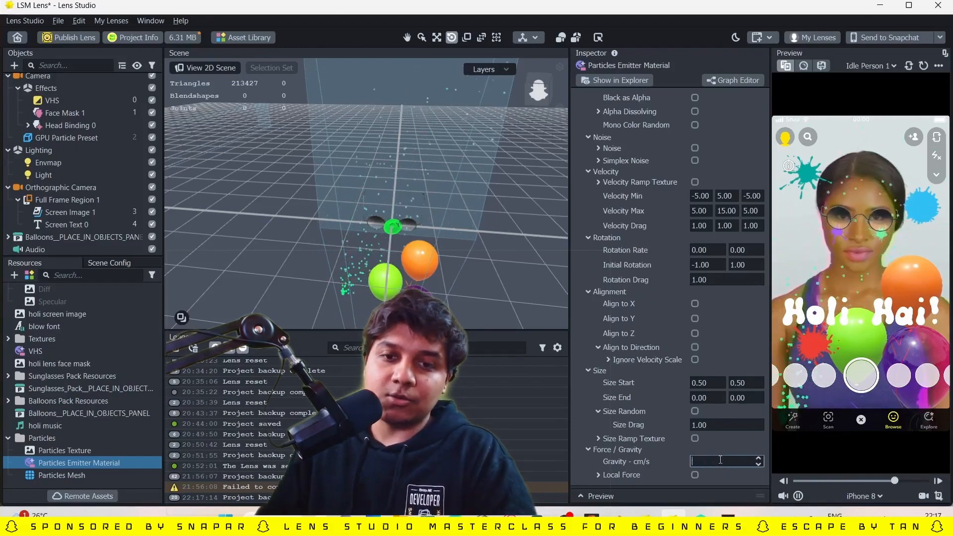
type("-1")
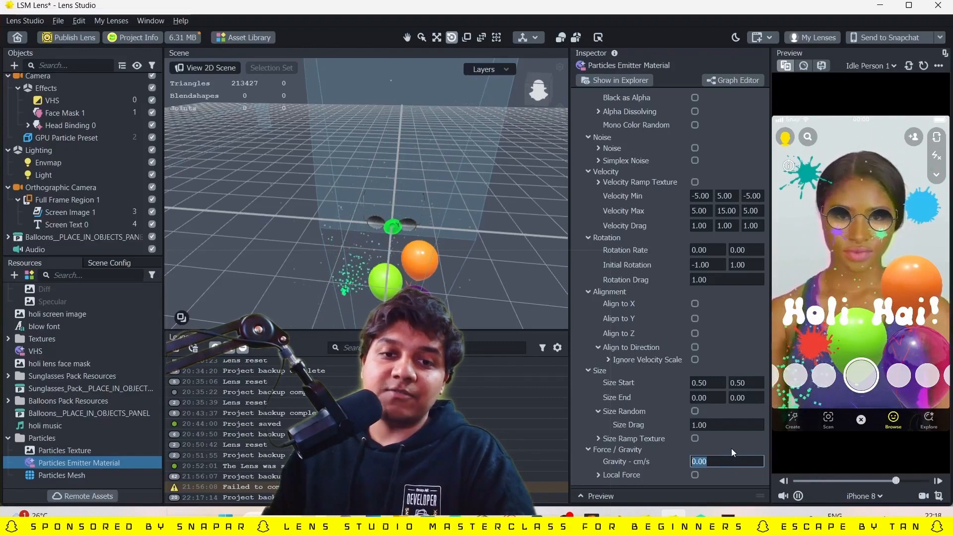
left_click(732, 448)
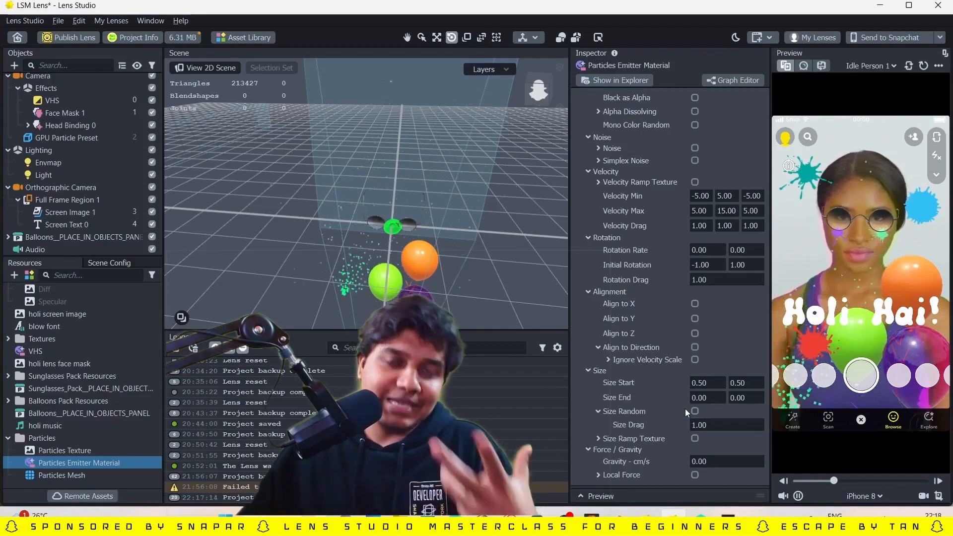
- Open the Optimize Project options and review the resource types marked for removal
scroll(674, 283, "up", 5)
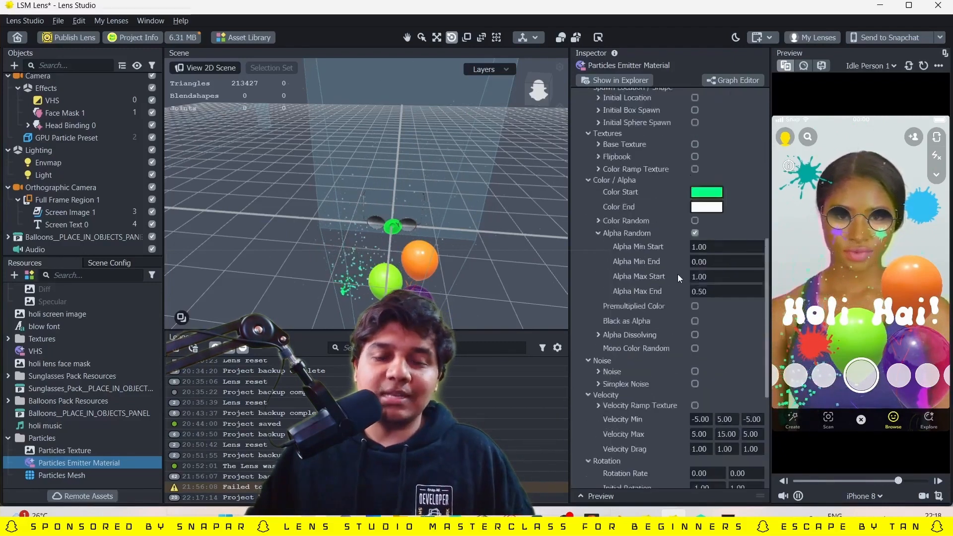
scroll(678, 274, "up", 7)
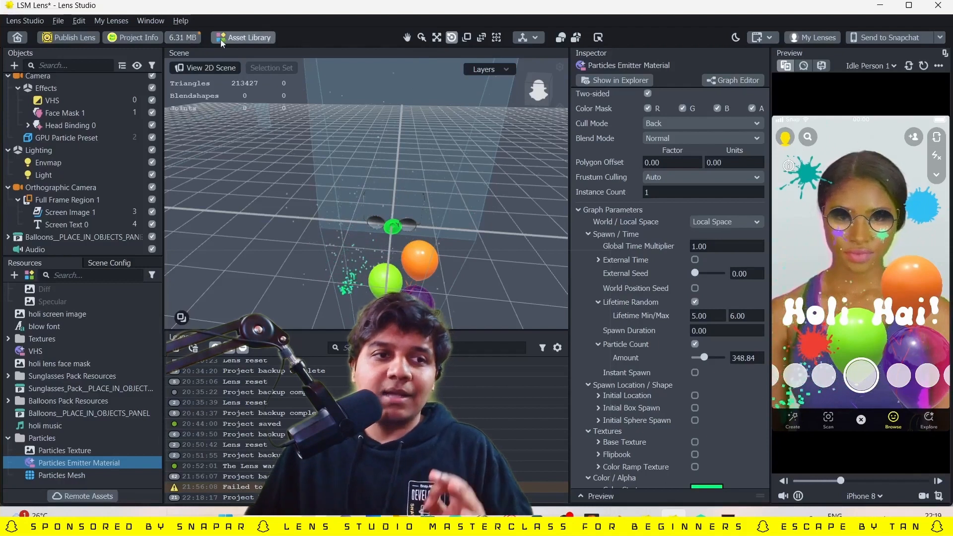
left_click(64, 19)
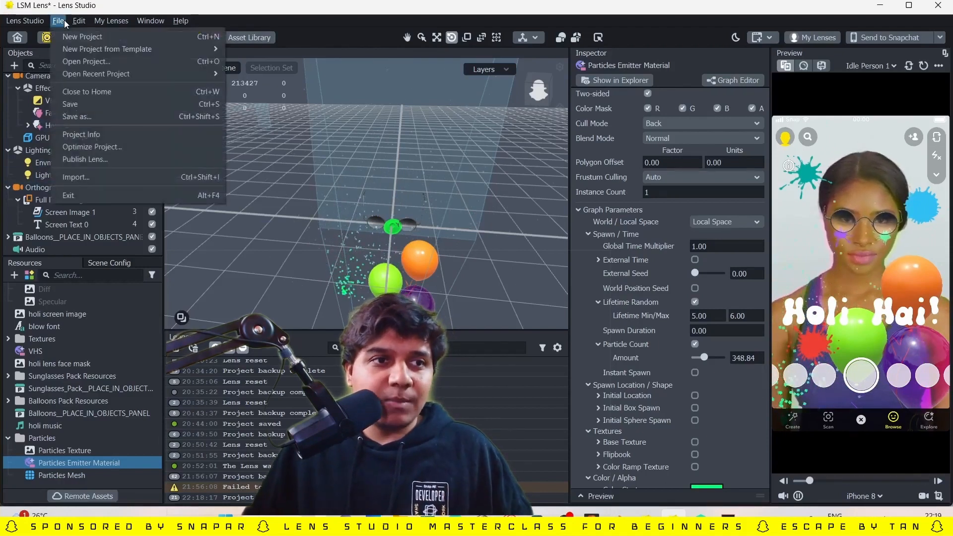
left_click(114, 148)
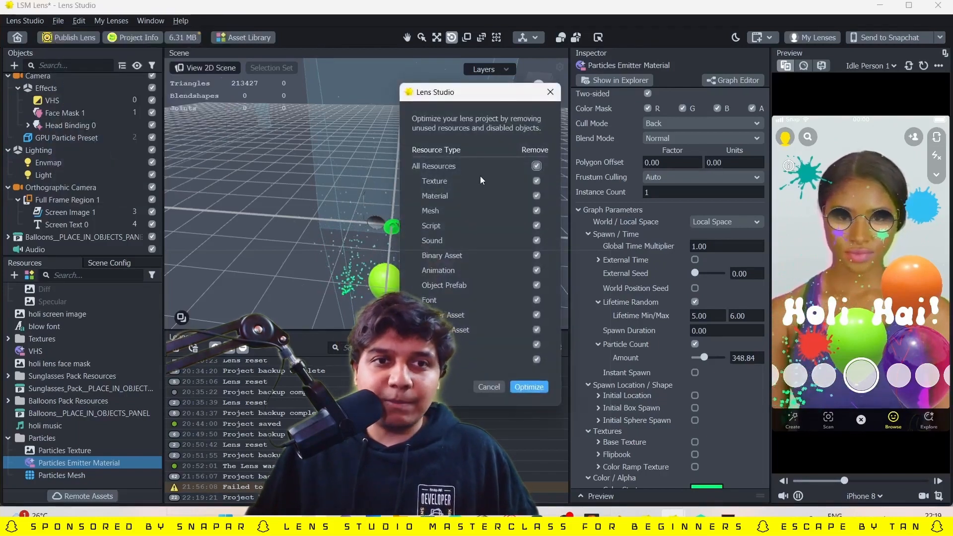
scroll(455, 258, "down", 10)
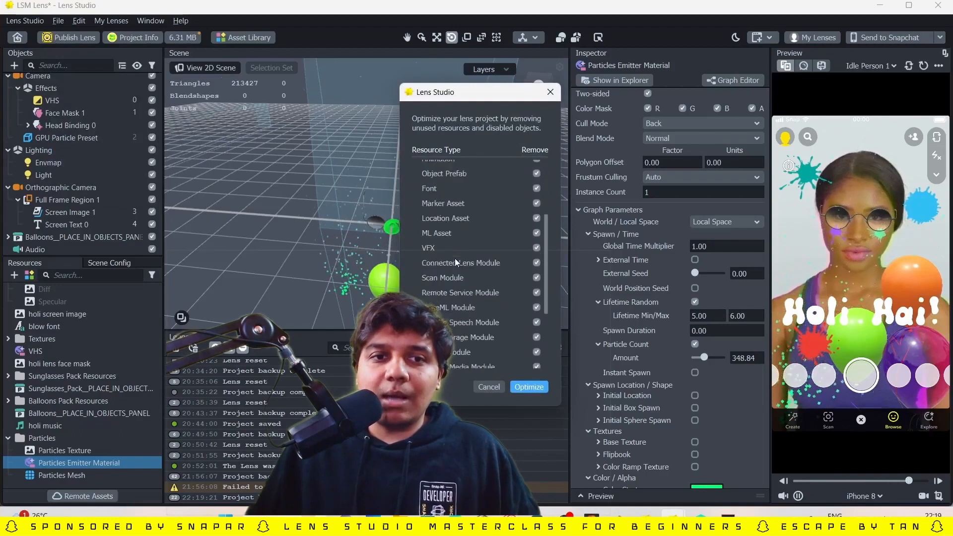
scroll(455, 258, "up", 6)
scroll(455, 259, "up", 2)
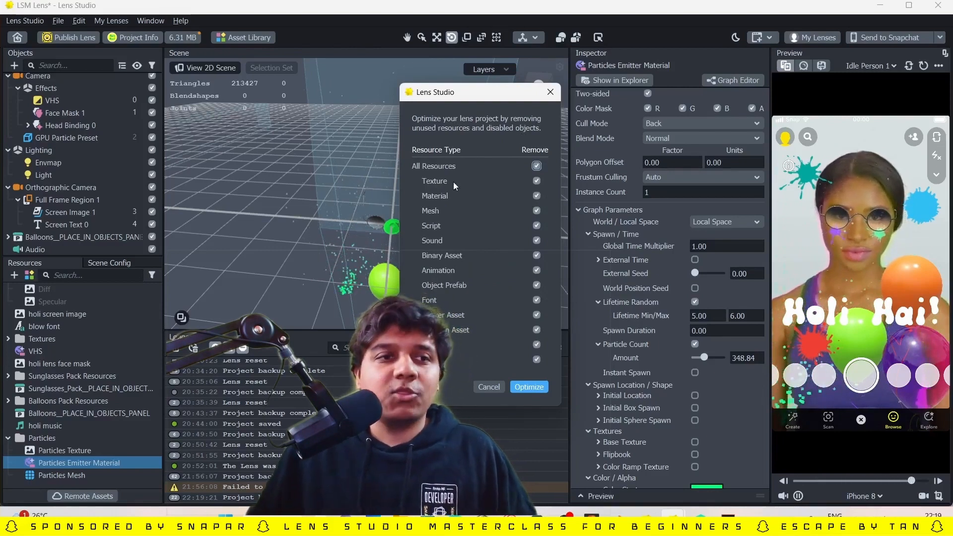
scroll(460, 178, "down", 8)
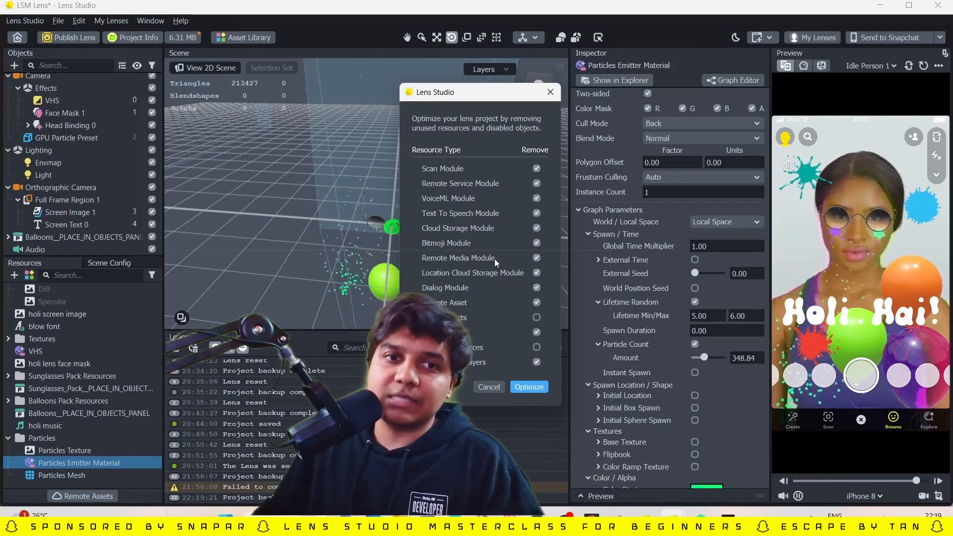
- Include disabled objects and the remaining unchecked resource type in the removal, optimize the project and check the lens size
left_click(537, 318)
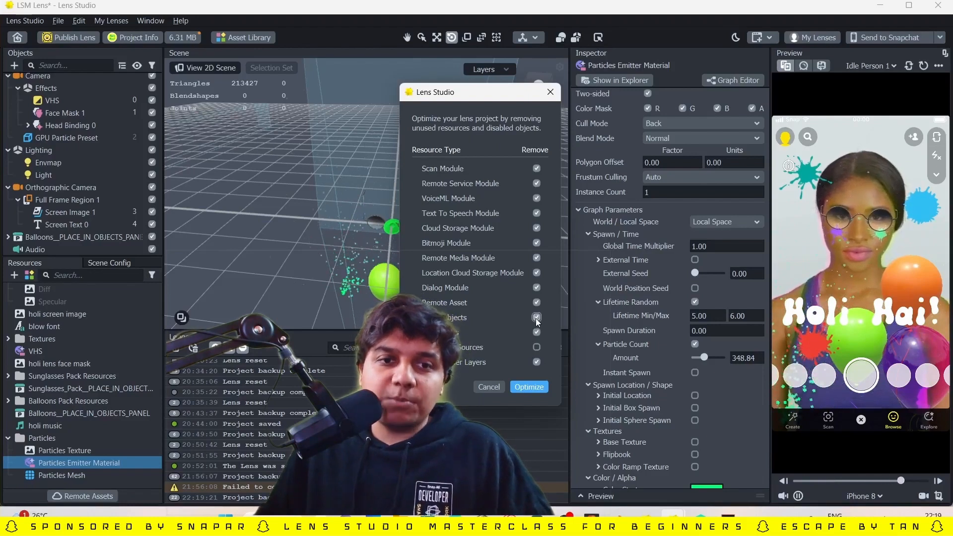
left_click(537, 348)
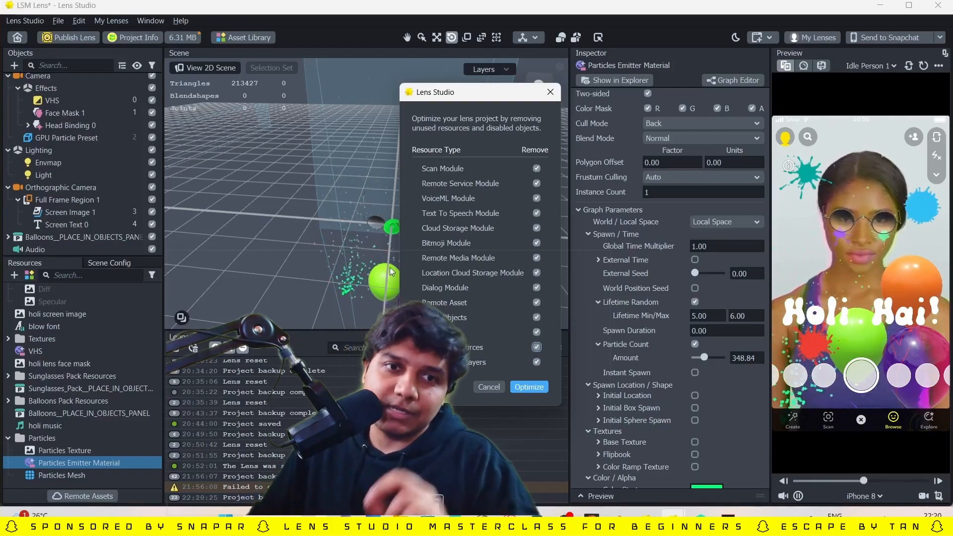
left_click(521, 385)
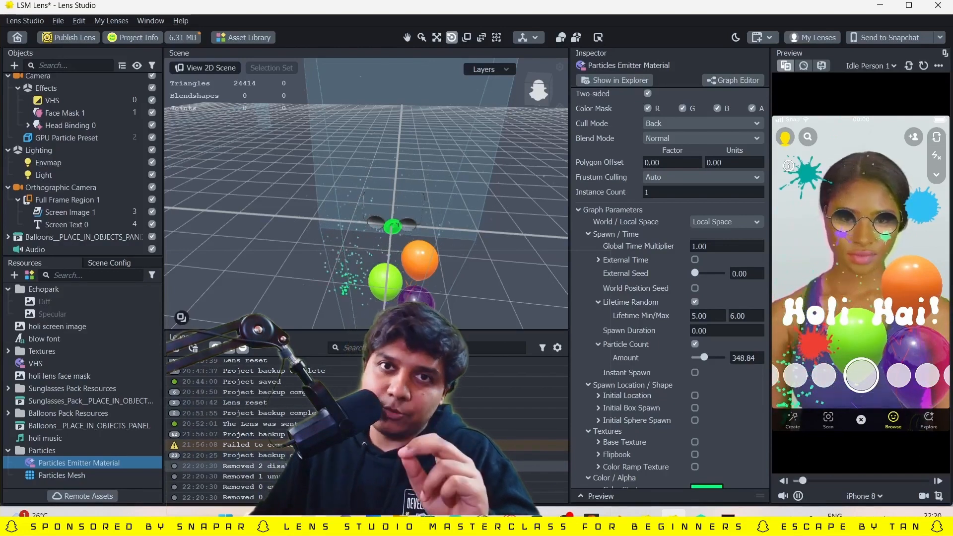
left_click(185, 39)
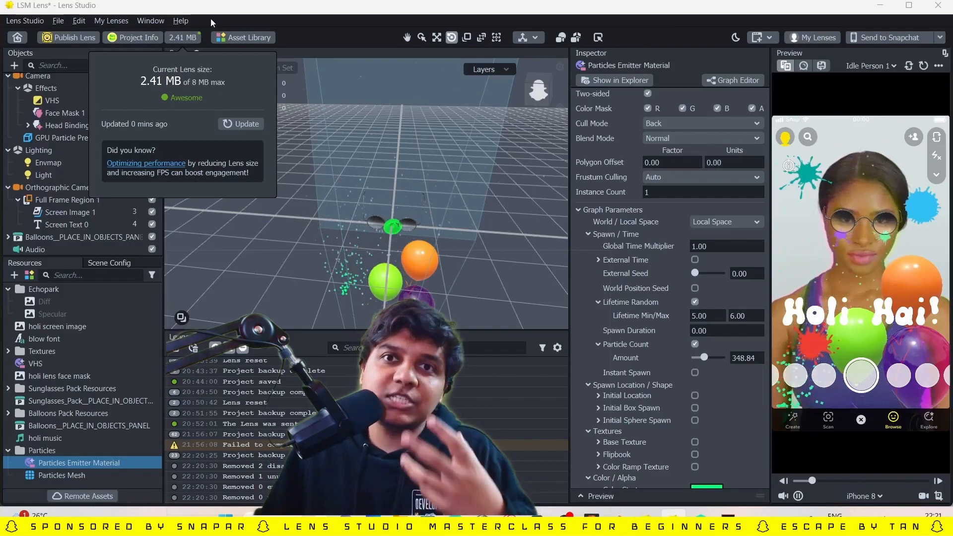
left_click(195, 40)
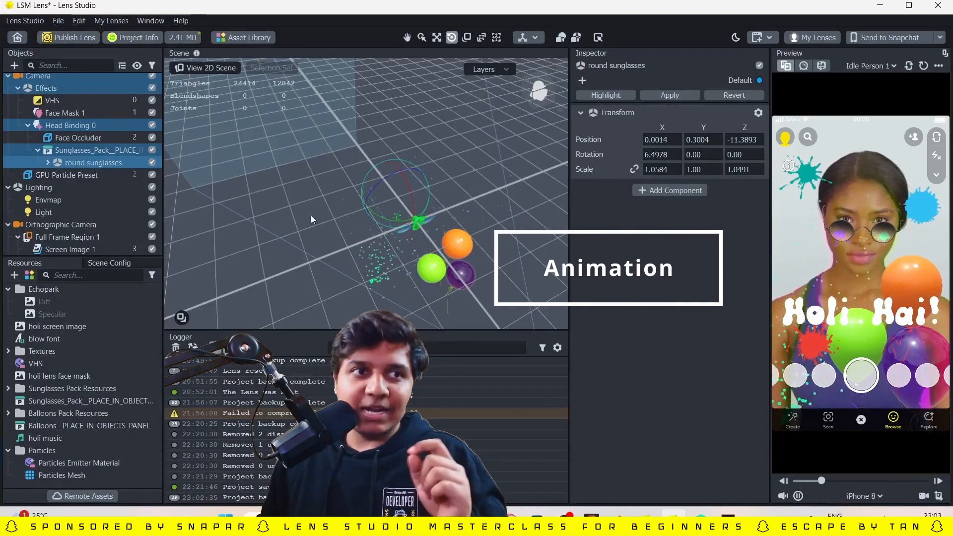
- Add a Tween Manager helper script and move it out of the sunglasses to the top of the object hierarchy, above Camera
left_click(14, 66)
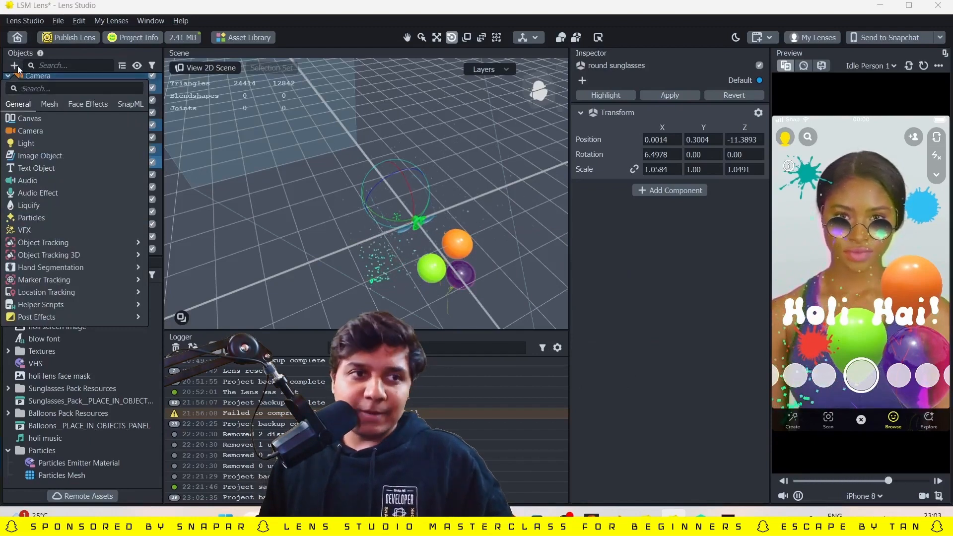
scroll(27, 196, "down", 2)
mouse_move(58, 231)
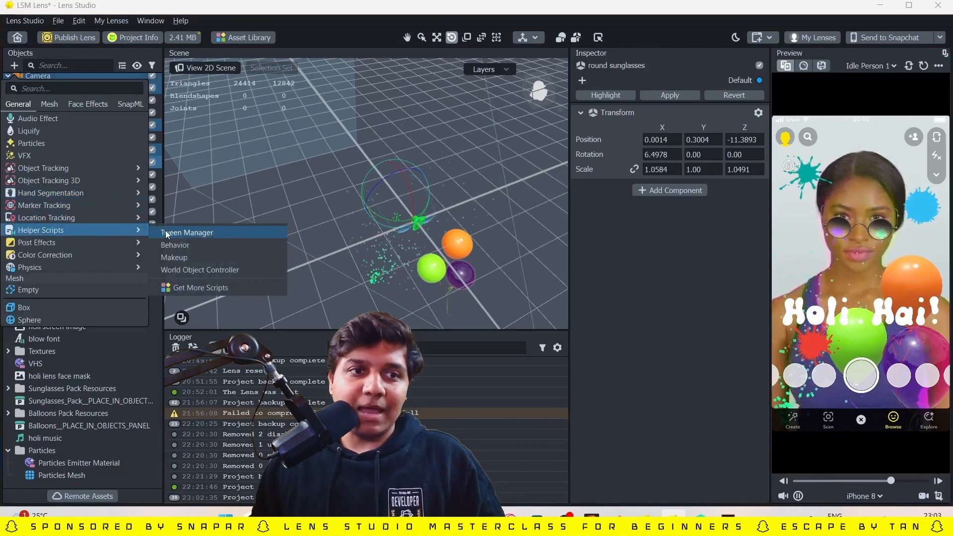
left_click(165, 231)
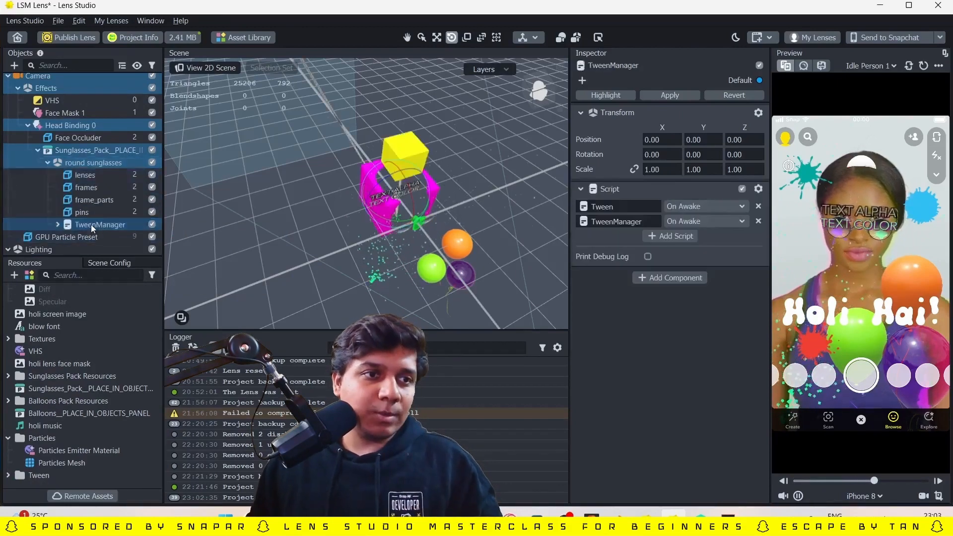
left_click_drag(91, 225, 25, 75)
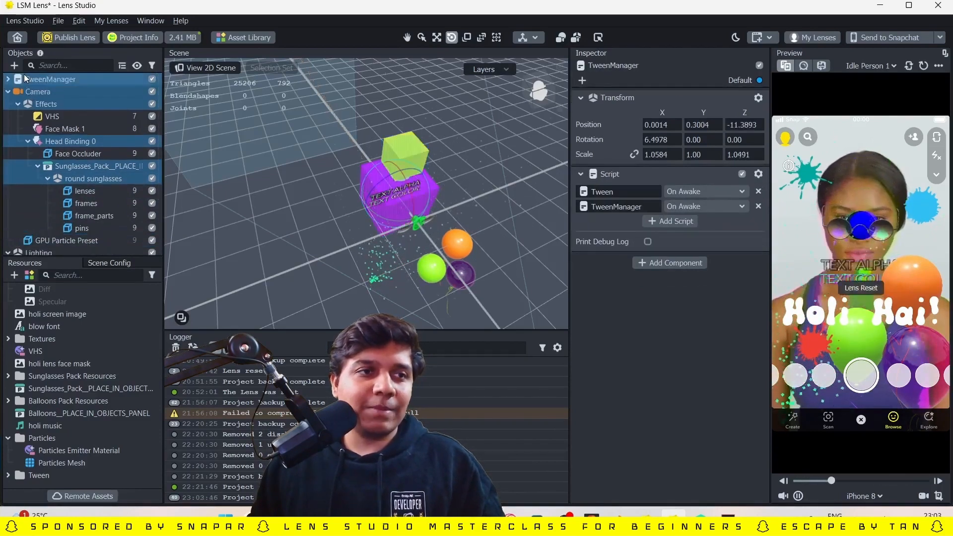
- Collapse the Camera hierarchy, then expand TweenManager and disable its Examples [REMOVE_ME] object
left_click(74, 154)
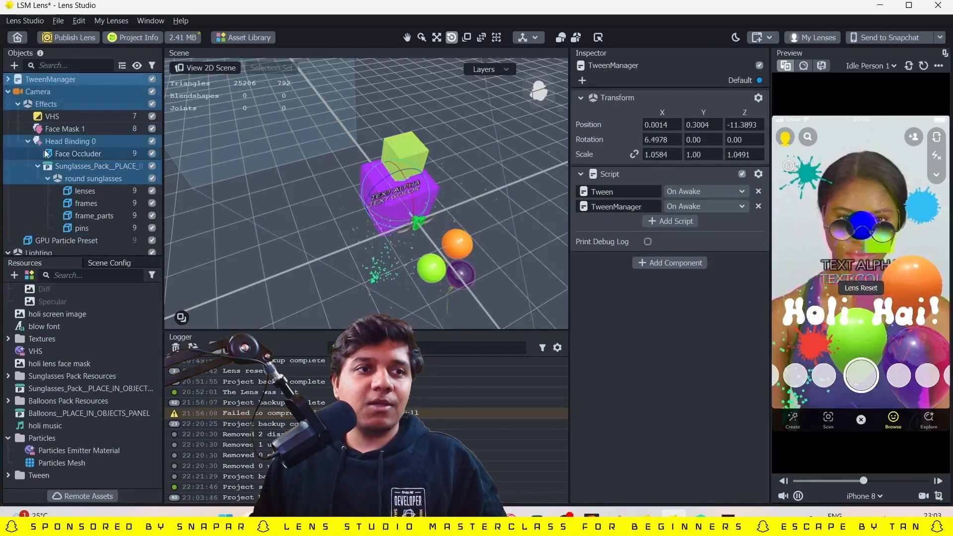
left_click(8, 91)
left_click(52, 224)
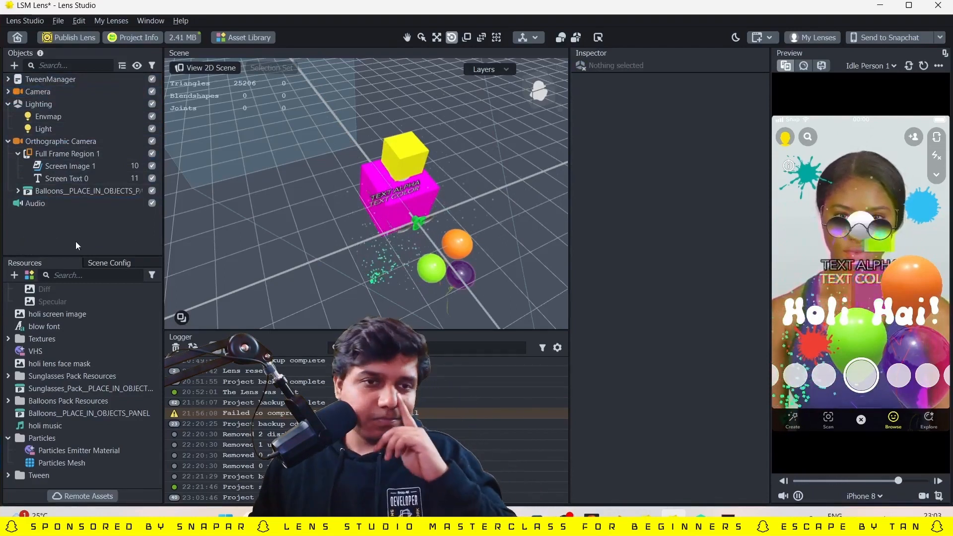
right_click_drag(502, 251, 483, 213)
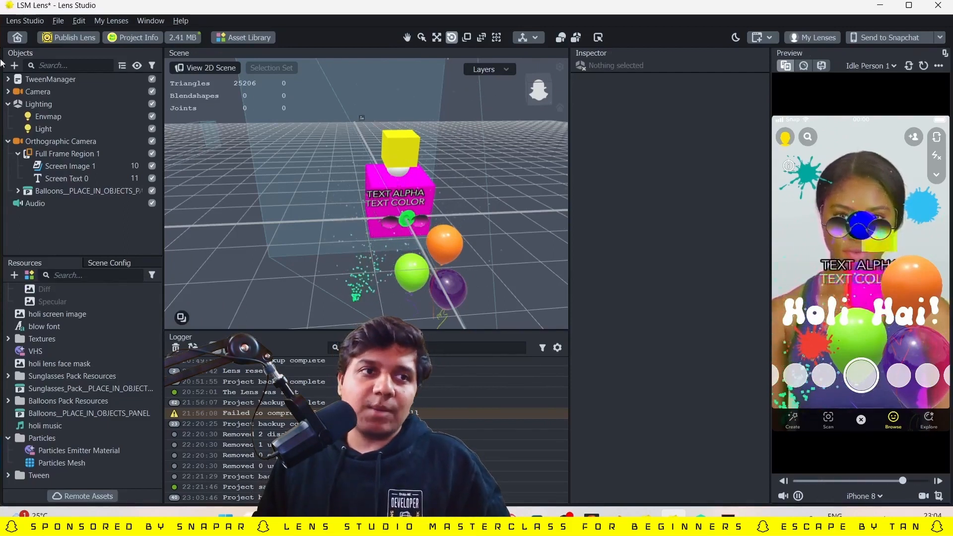
left_click(8, 79)
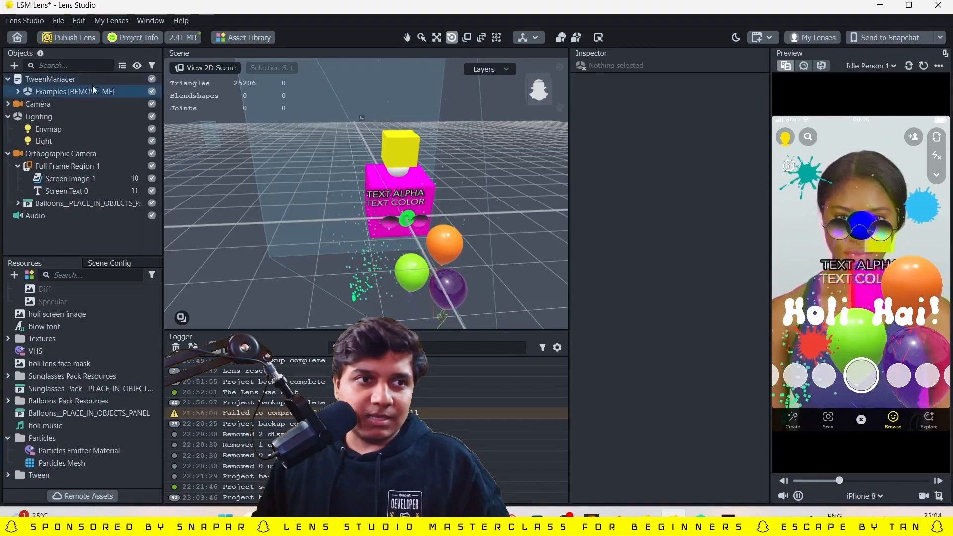
left_click(152, 92)
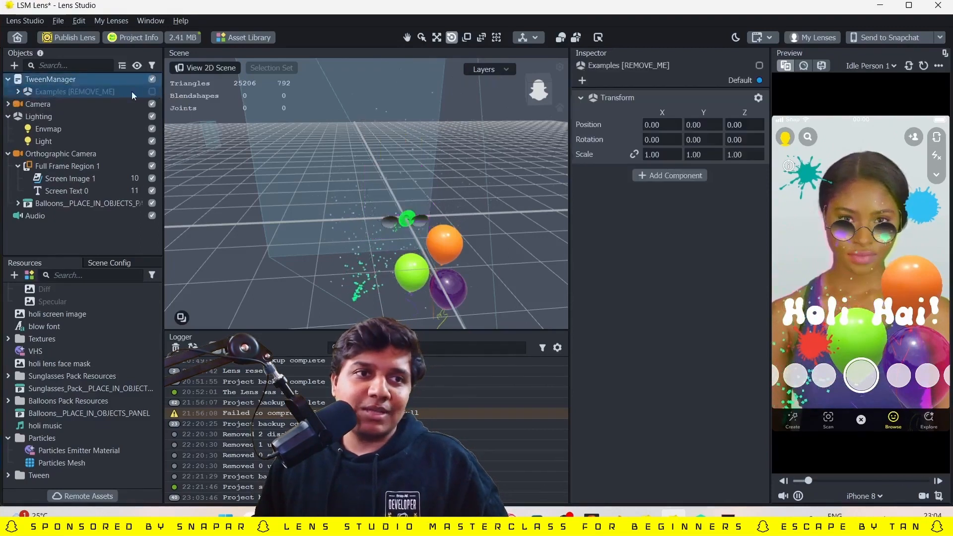
left_click(49, 79)
left_click(49, 93)
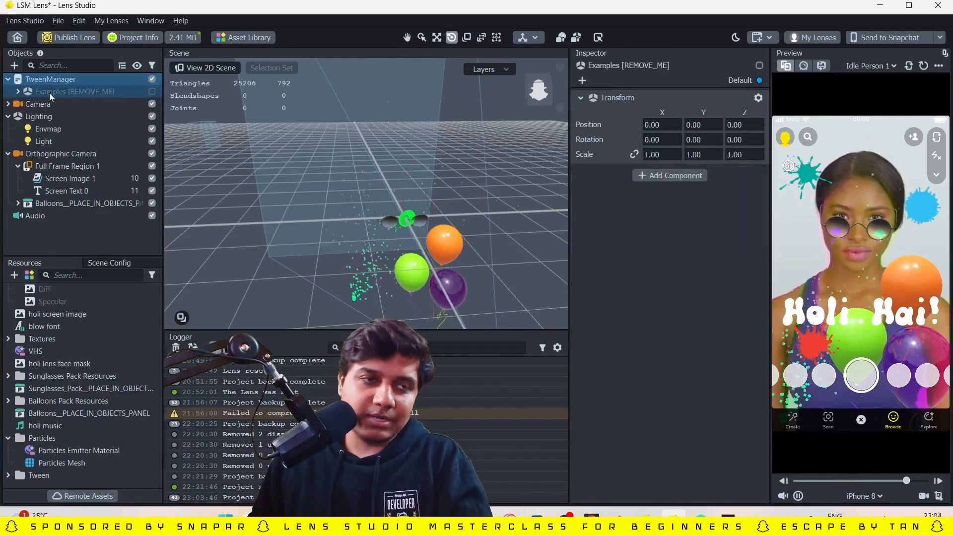
- Delete the Examples [REMOVE_ME] object and add an empty scene object as a child of TweenManager
key("Delete")
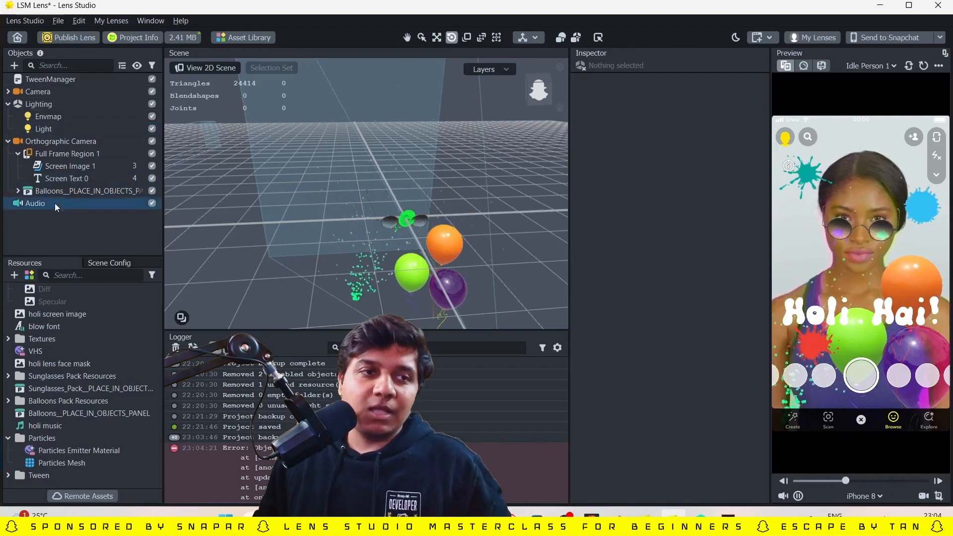
left_click(28, 83)
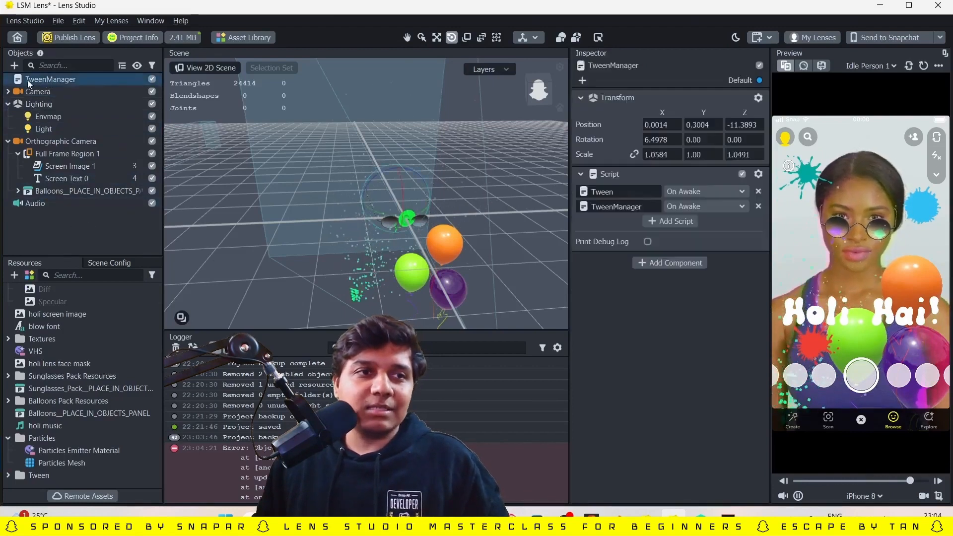
left_click(14, 65)
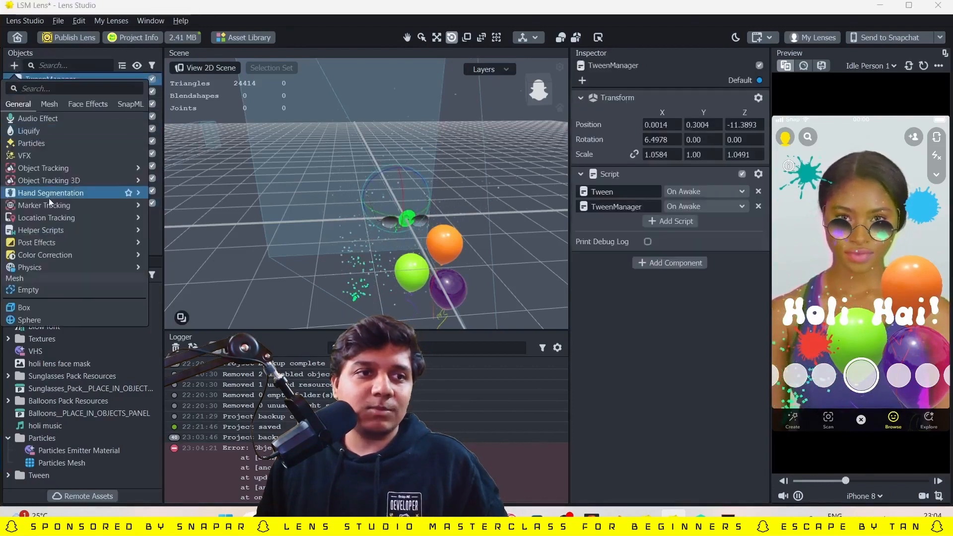
scroll(49, 174, "up", 5)
left_click(48, 130)
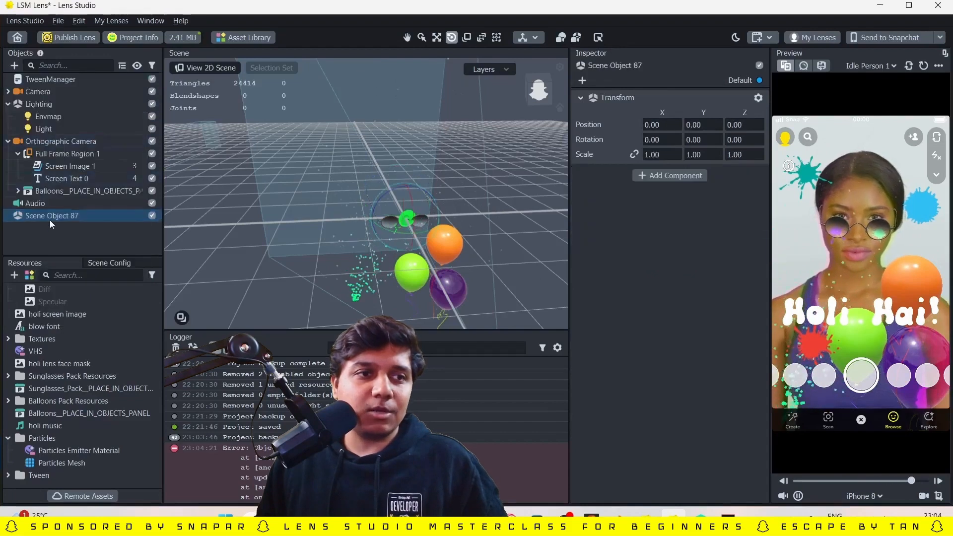
left_click_drag(50, 220, 52, 82)
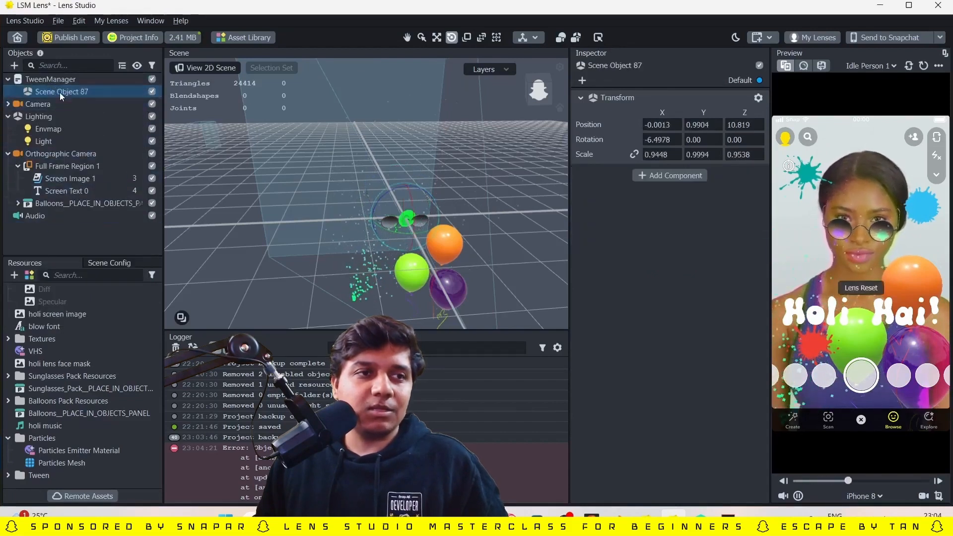
- Rename the new scene object under TweenManager to "balloon animation"
double_click(59, 92)
type("balloon a")
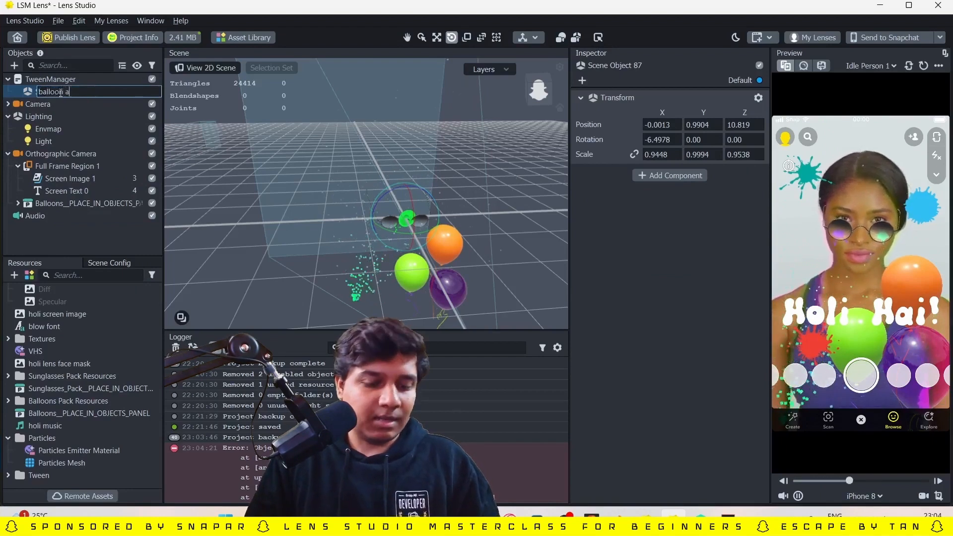
type("nimation")
key("Return")
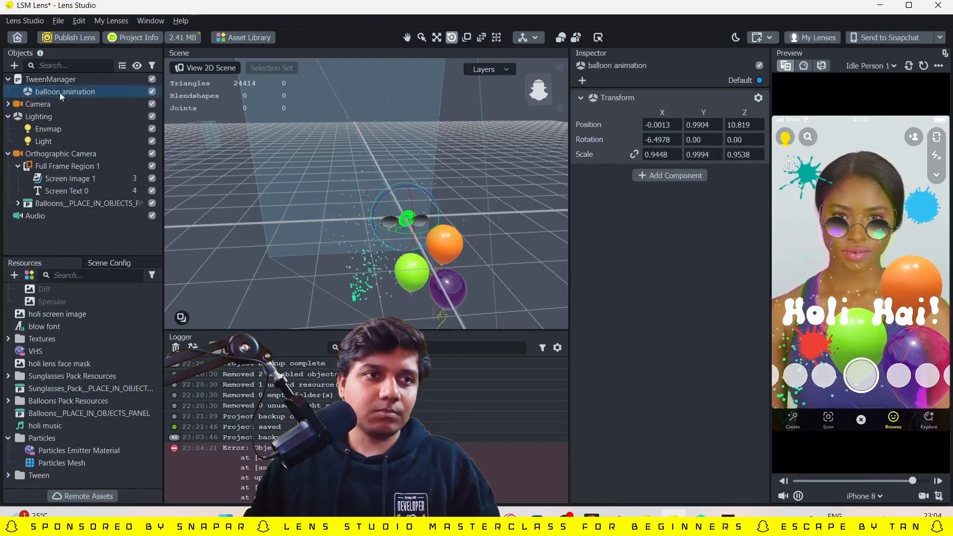
- Add a Script component to the balloon animation object and assign the TweenTransform script from the TweenTypes folder
left_click(642, 175)
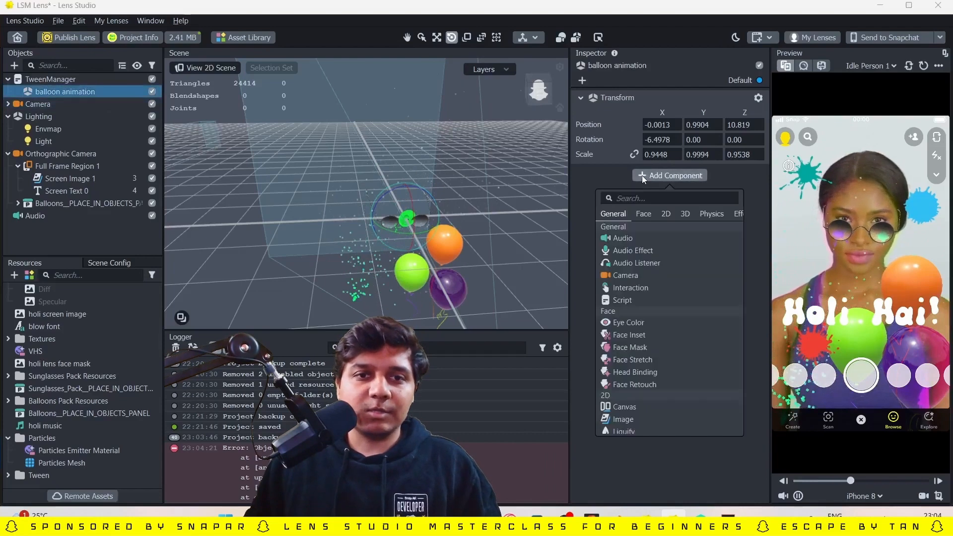
left_click(640, 299)
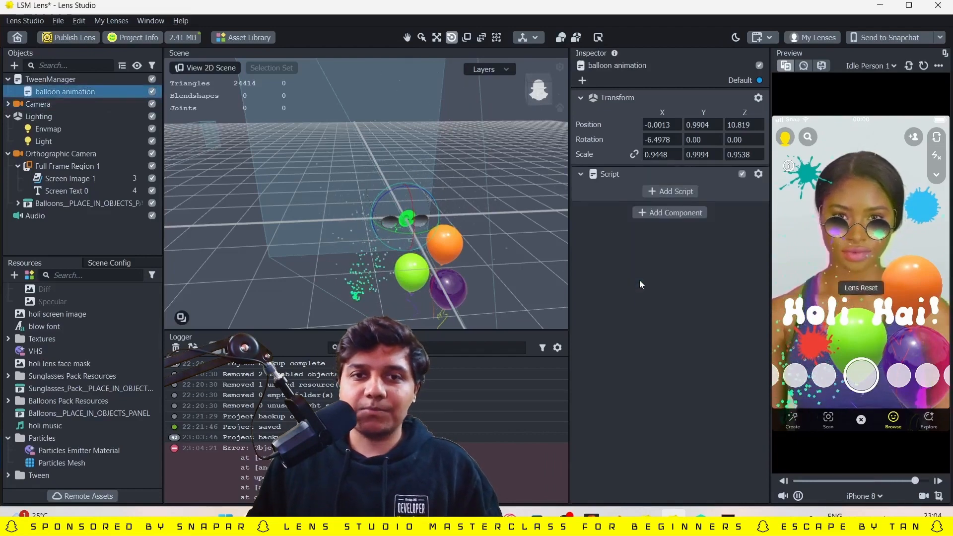
left_click(660, 193)
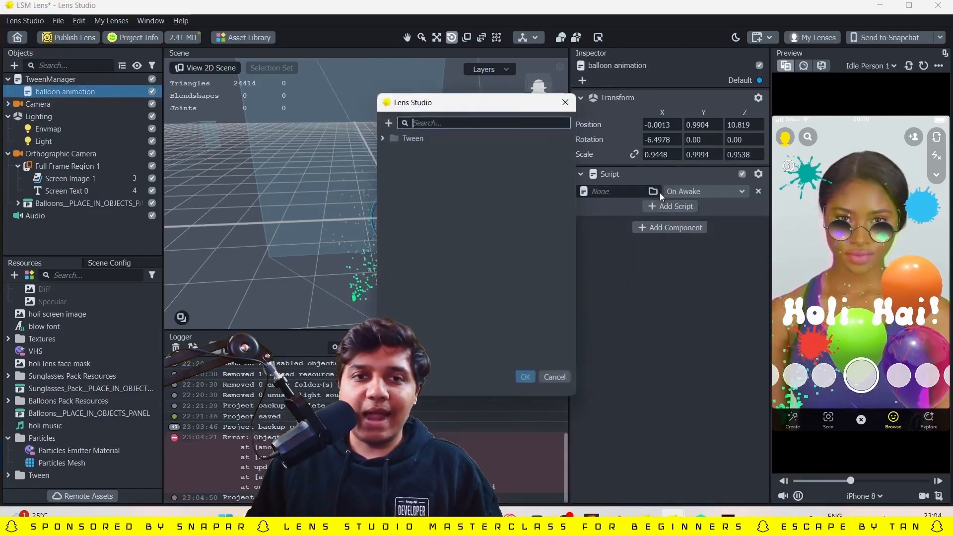
left_click(383, 137)
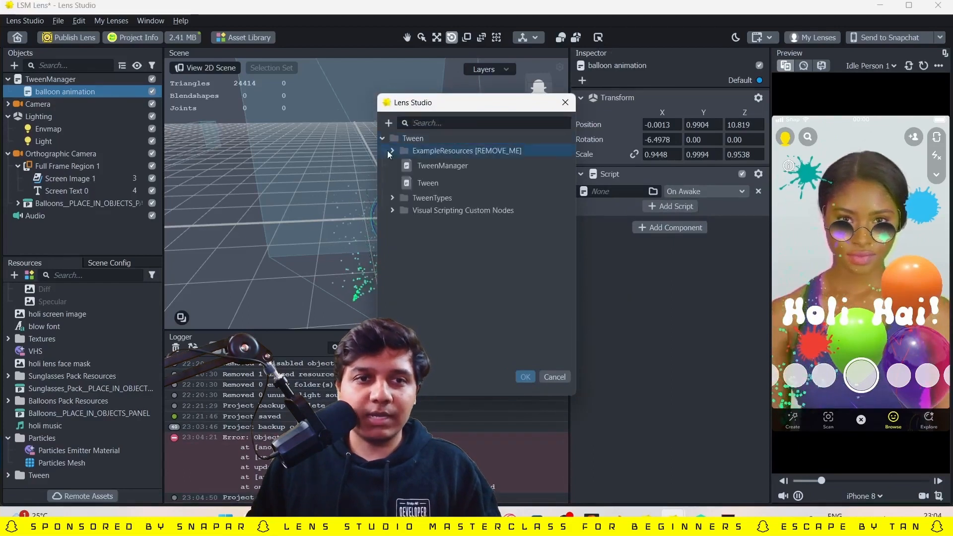
left_click(391, 198)
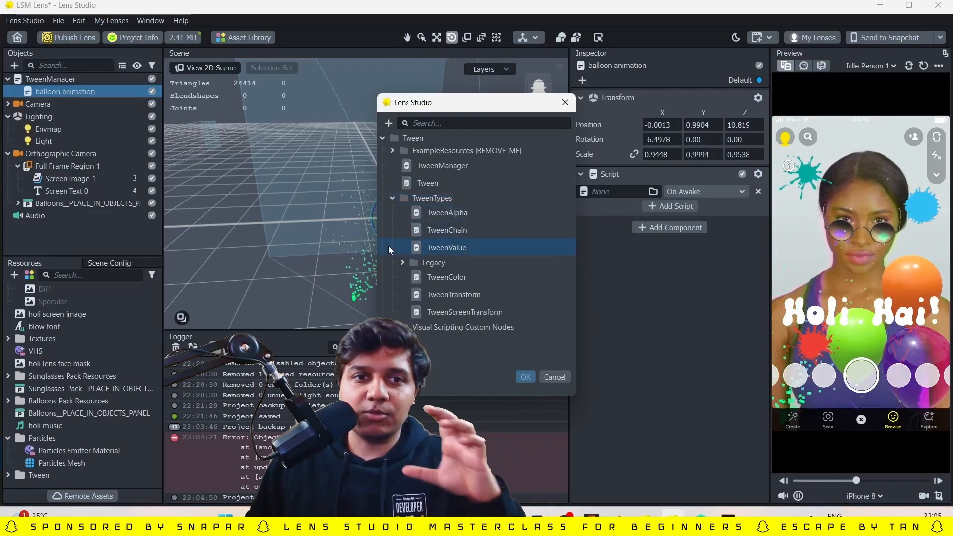
left_click(462, 296)
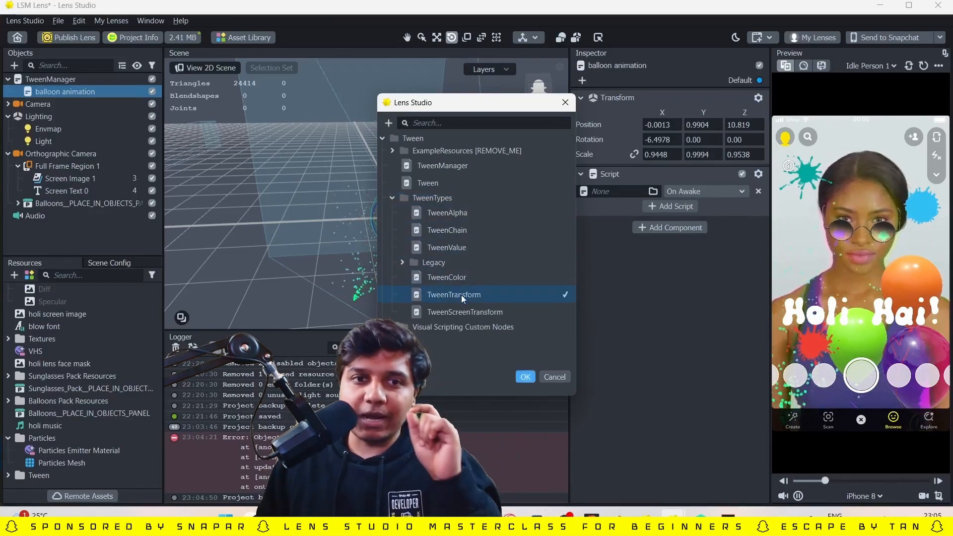
left_click(520, 377)
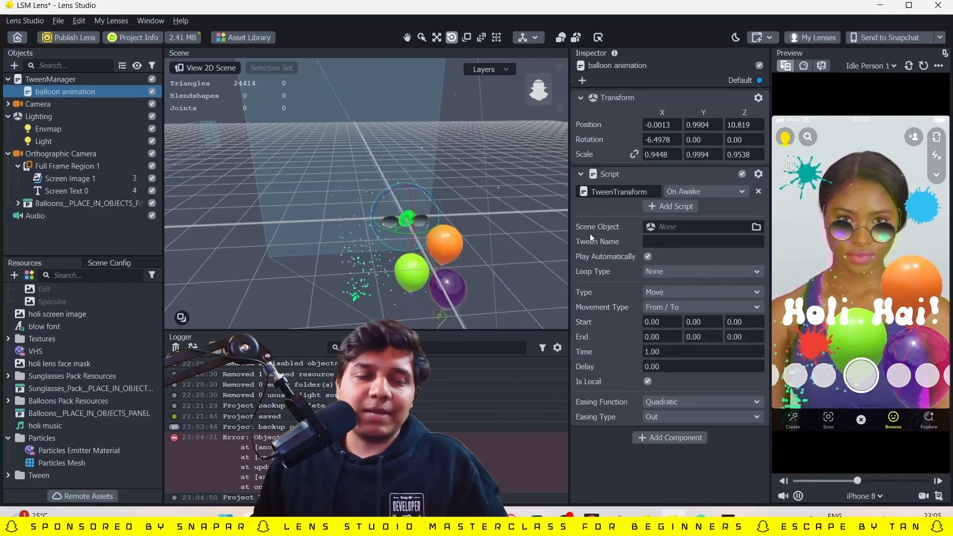
- Assign Balloon 1 as the tween's scene object and set its loop type to Ping Pong
left_click(20, 205)
scroll(21, 205, "down", 1)
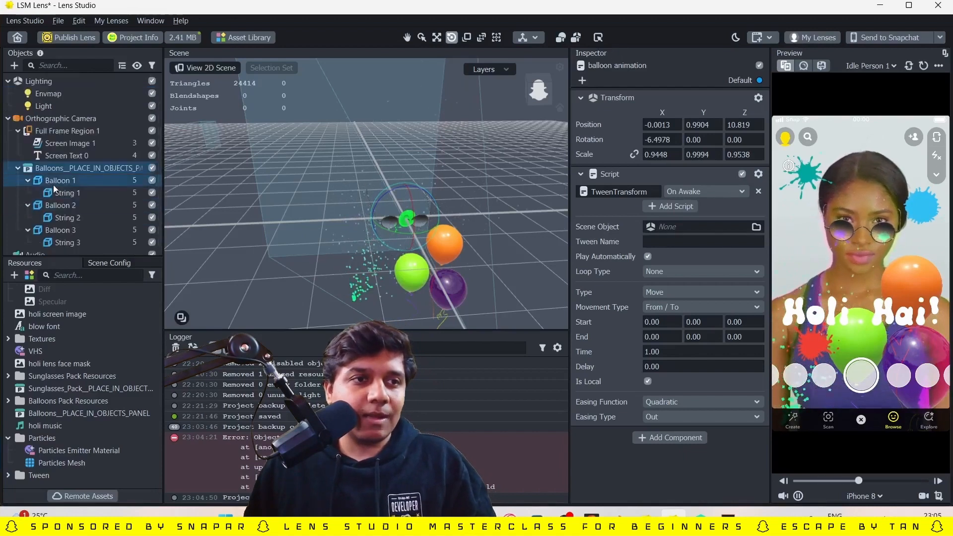
left_click_drag(47, 183, 233, 192)
left_click_drag(594, 218, 677, 228)
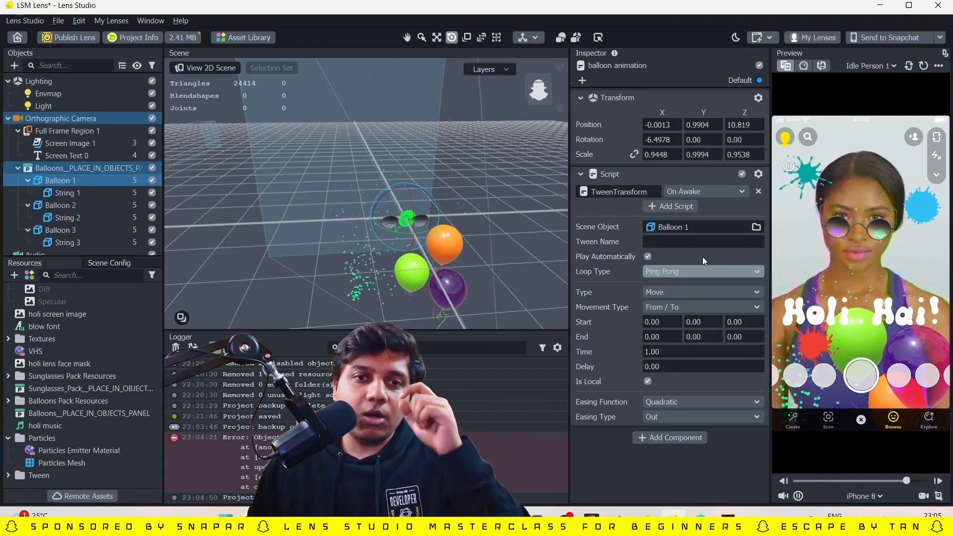
left_click(706, 273)
left_click(614, 273)
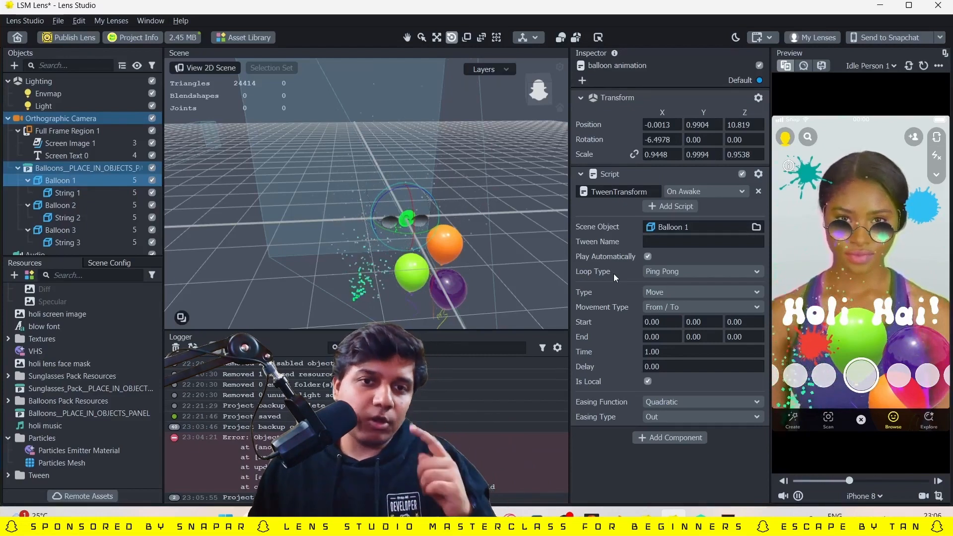
- Keep the tween type as Move, set the movement type to Offset and enter a Y offset of 5
left_click(651, 292)
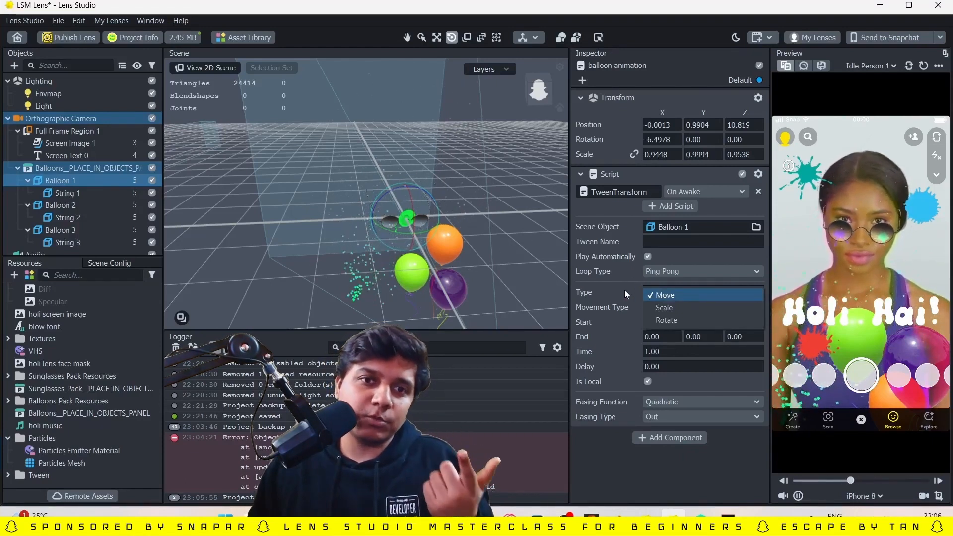
left_click(624, 290)
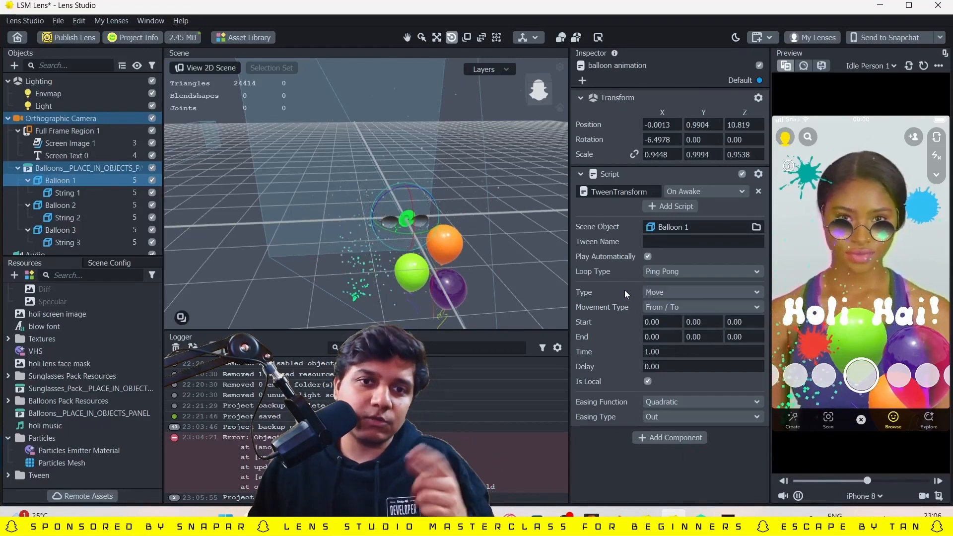
left_click(655, 305)
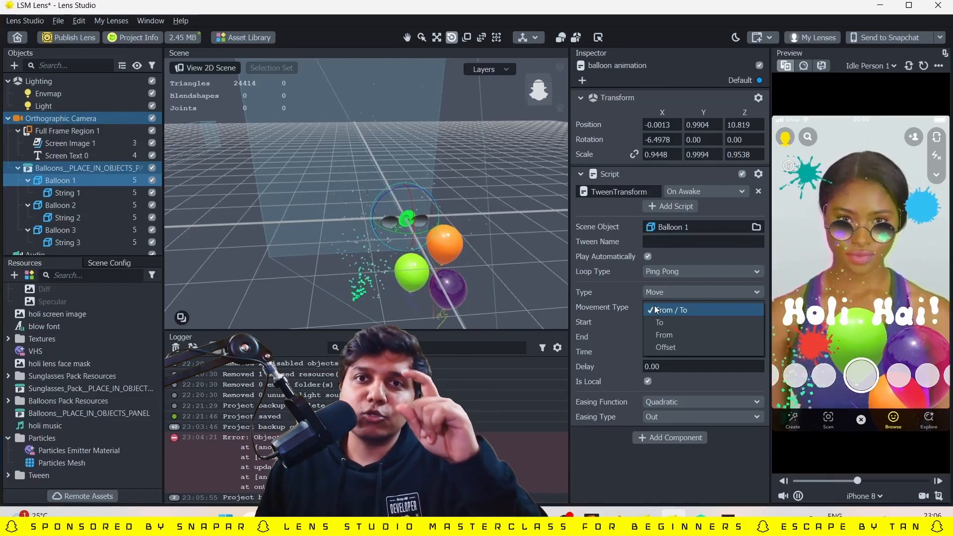
left_click(644, 346)
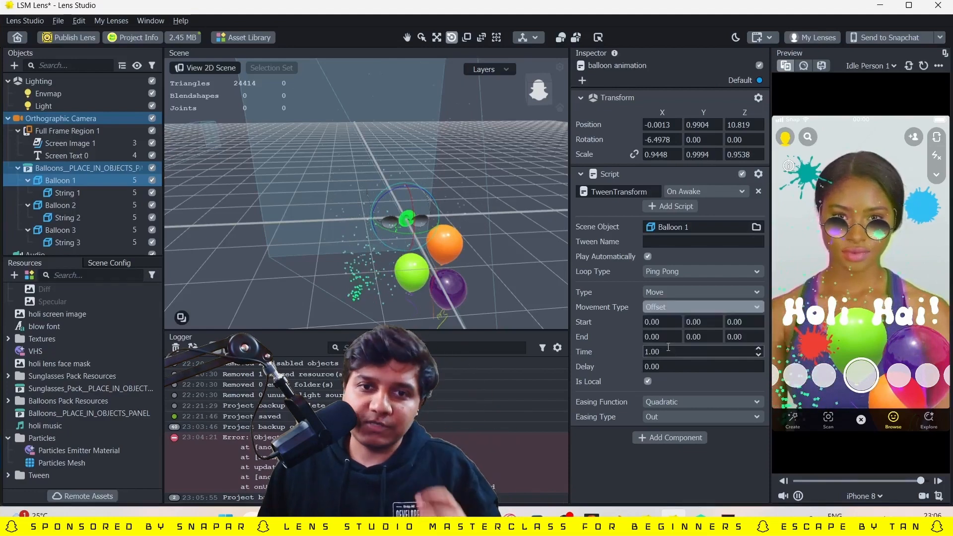
left_click(704, 323)
type("5")
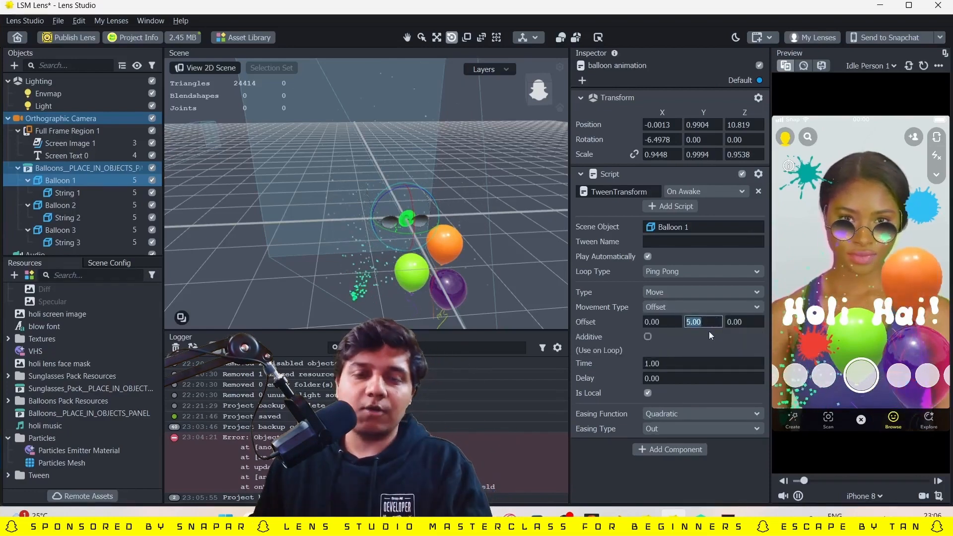
key("Return")
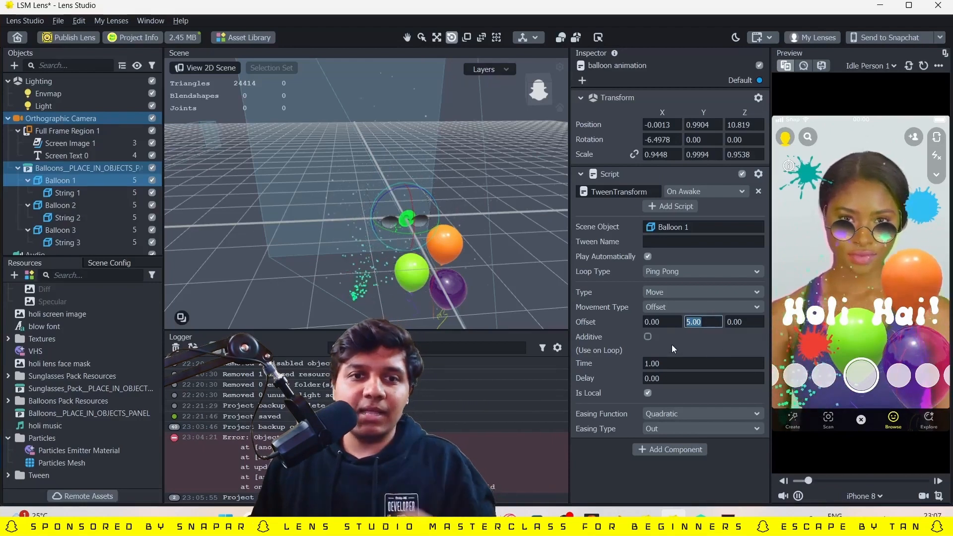
- Set the Balloon 1 tween's time to 2 and its easing type to In / Out
left_click(672, 364)
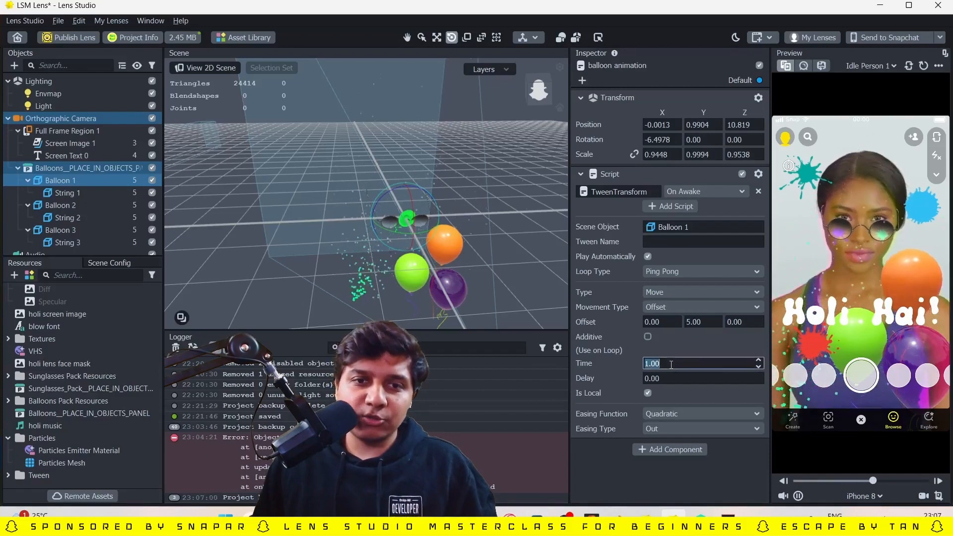
key("Return")
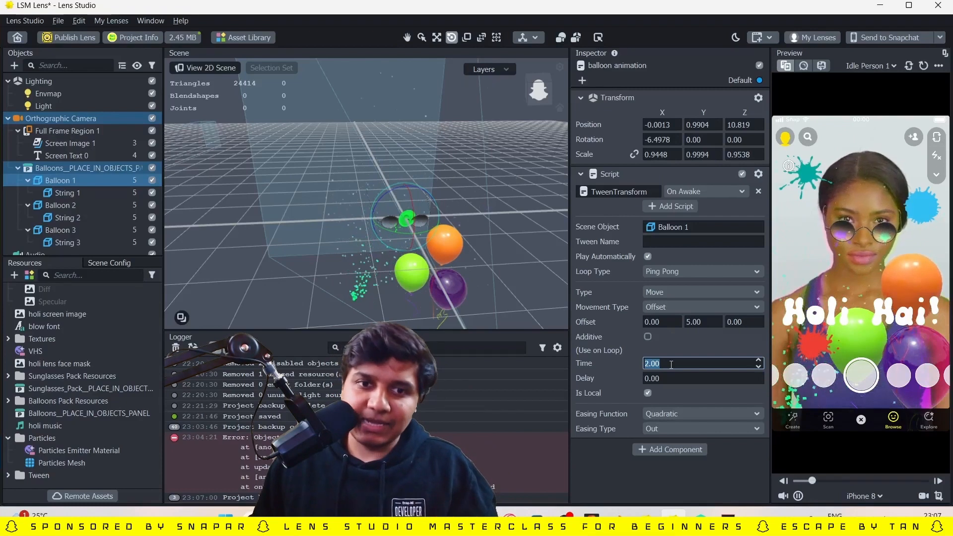
left_click(655, 425)
left_click(689, 444)
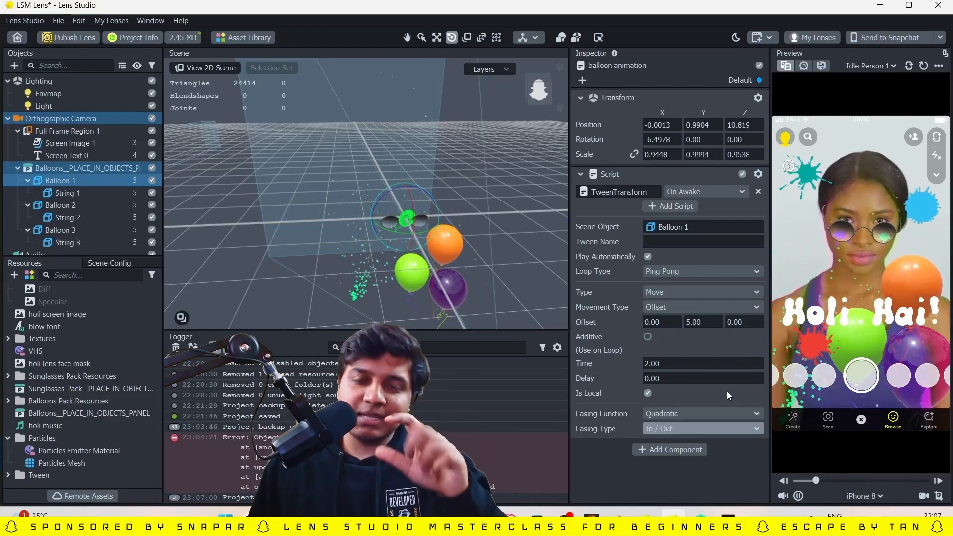
- Copy the configured TweenTransform script component and paste it twice onto the balloon animation object
left_click(744, 192)
left_click(762, 201)
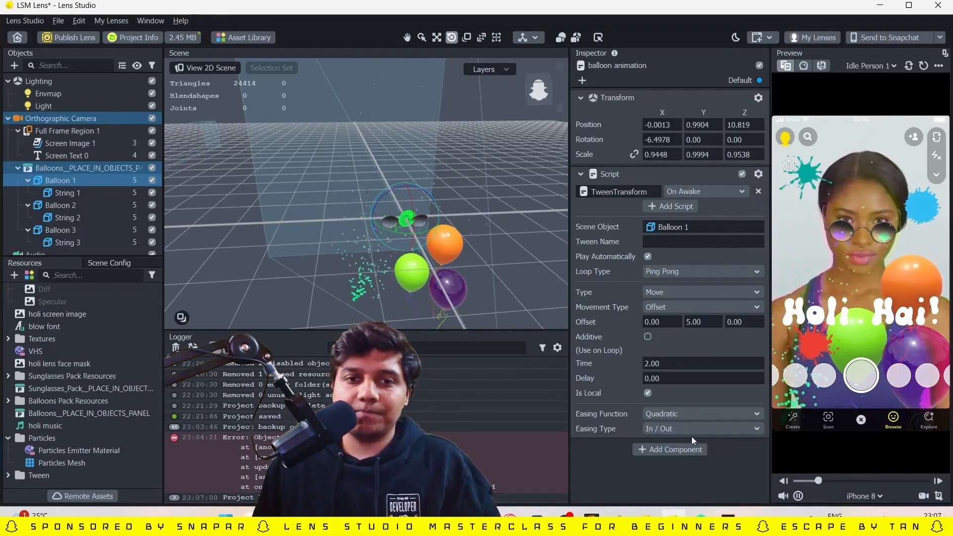
key("ctrl+v")
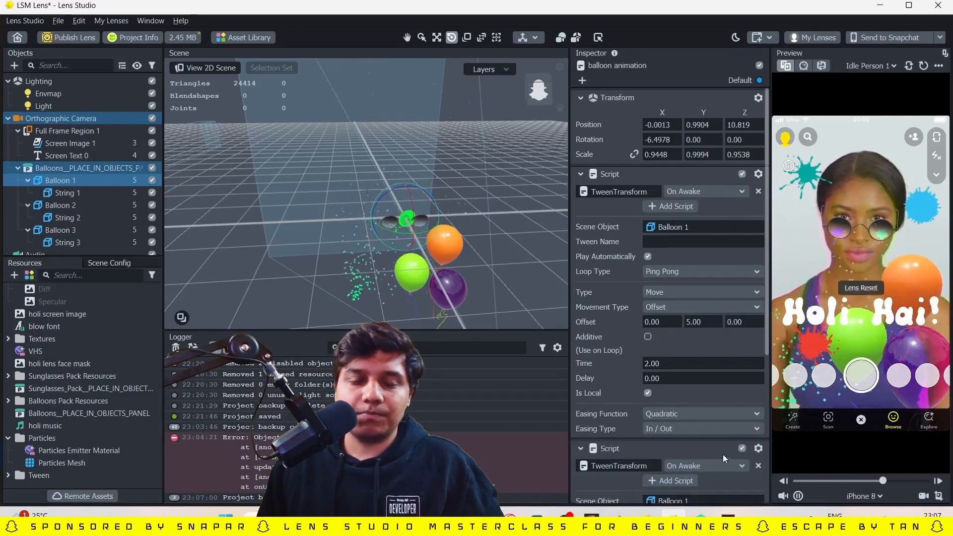
scroll(723, 455, "down", 5)
right_click(736, 490)
left_click(754, 498)
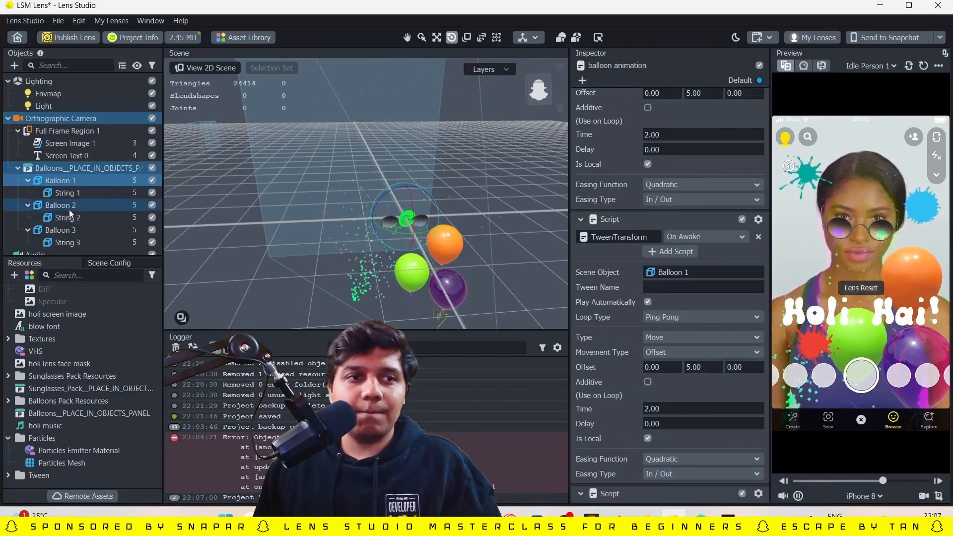
- Assign Balloon 2 as the second tween's scene object and Balloon 3 as the third's
left_click_drag(70, 208, 661, 267)
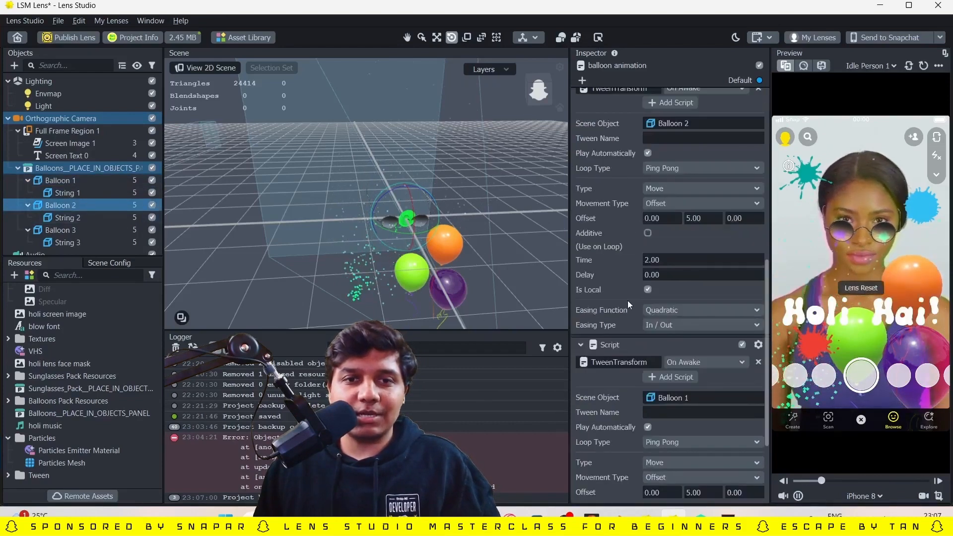
scroll(640, 283, "down", 3)
left_click_drag(73, 231, 675, 399)
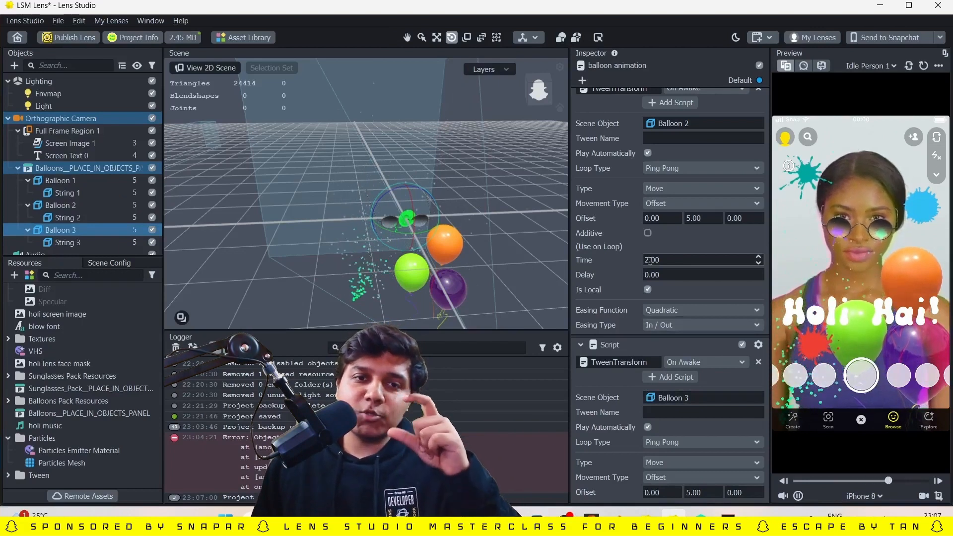
- Set the delay to 0.5 for the Balloon 2 tween and 1 for the Balloon 3 tween
scroll(617, 348, "down", 3)
scroll(605, 263, "up", 1)
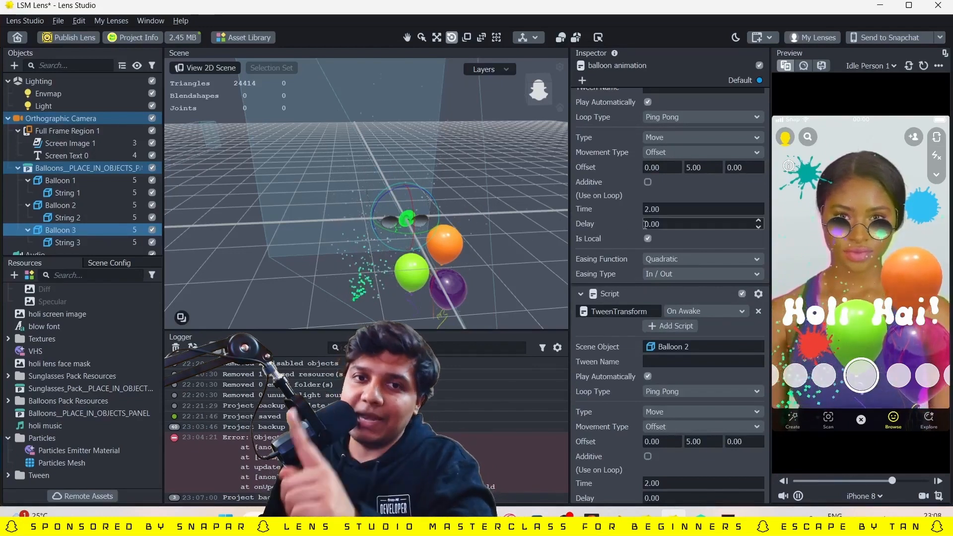
scroll(661, 248, "up", 3)
scroll(662, 250, "down", 5)
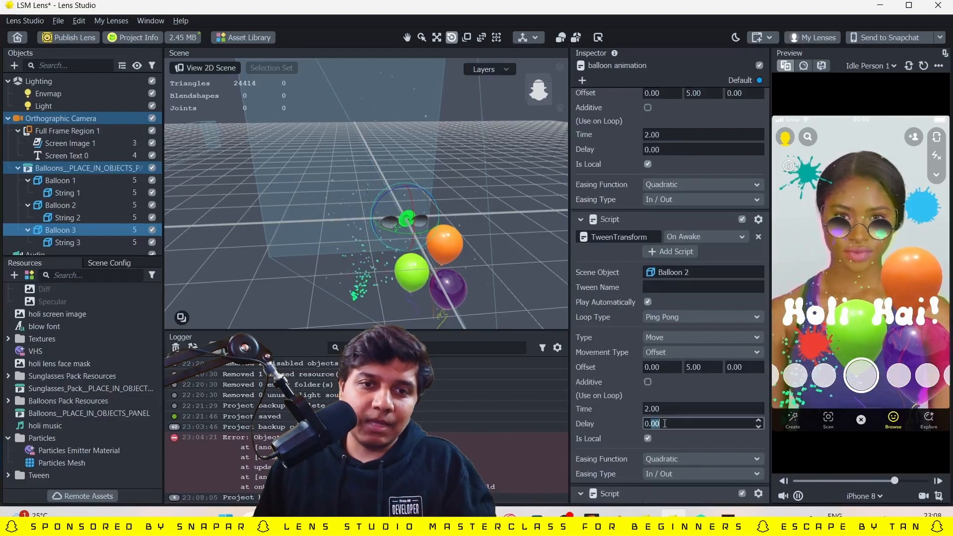
type(".5")
scroll(666, 424, "down", 7)
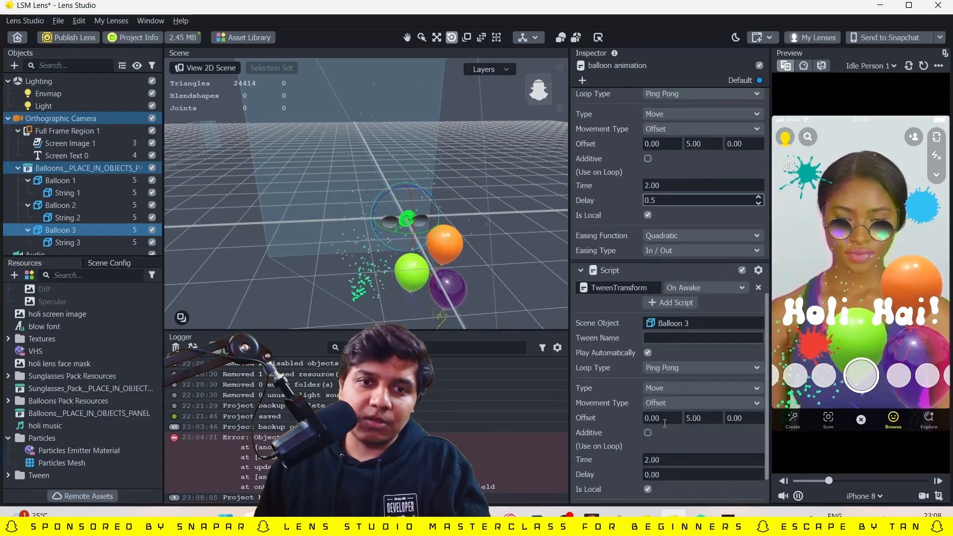
left_click(665, 424)
type("1")
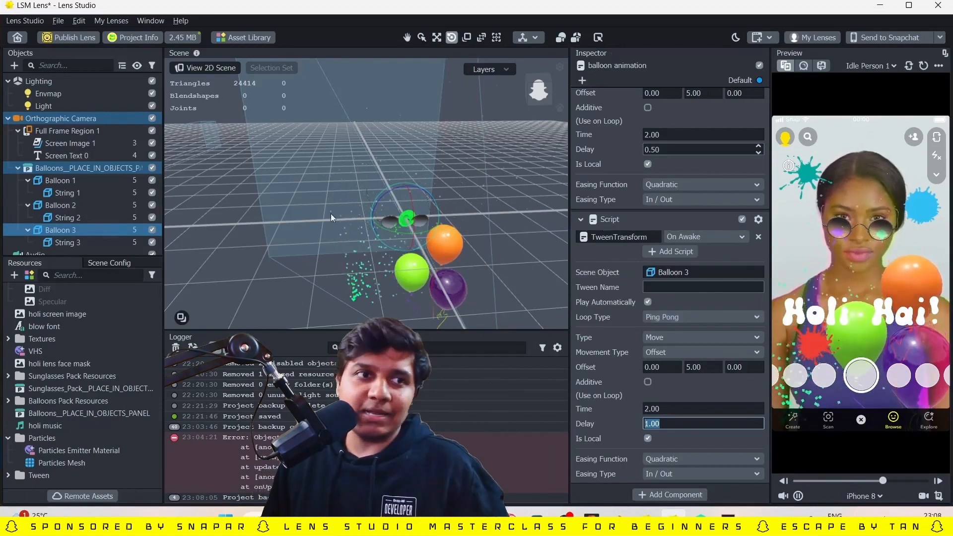
- Add a Behavior helper script object to the scene hierarchy
left_click(9, 119)
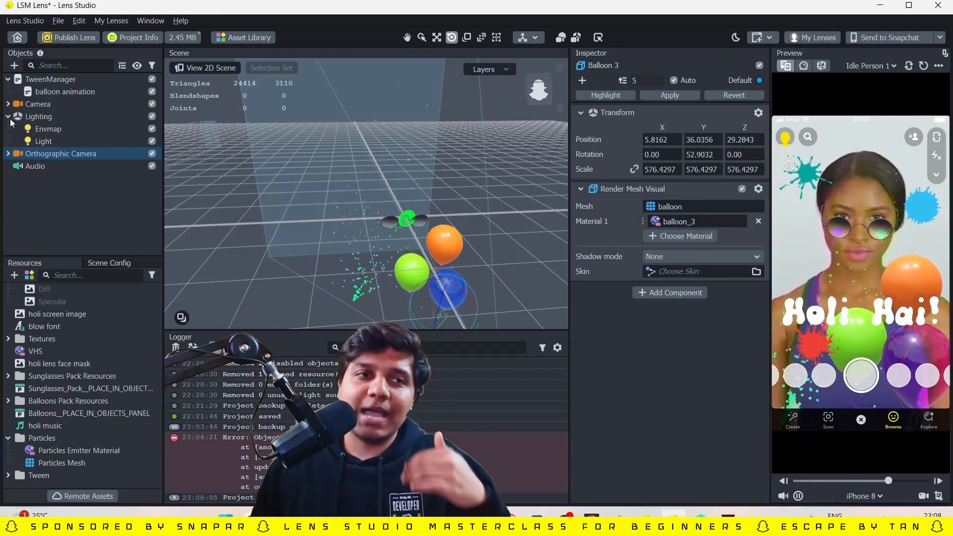
left_click(37, 218)
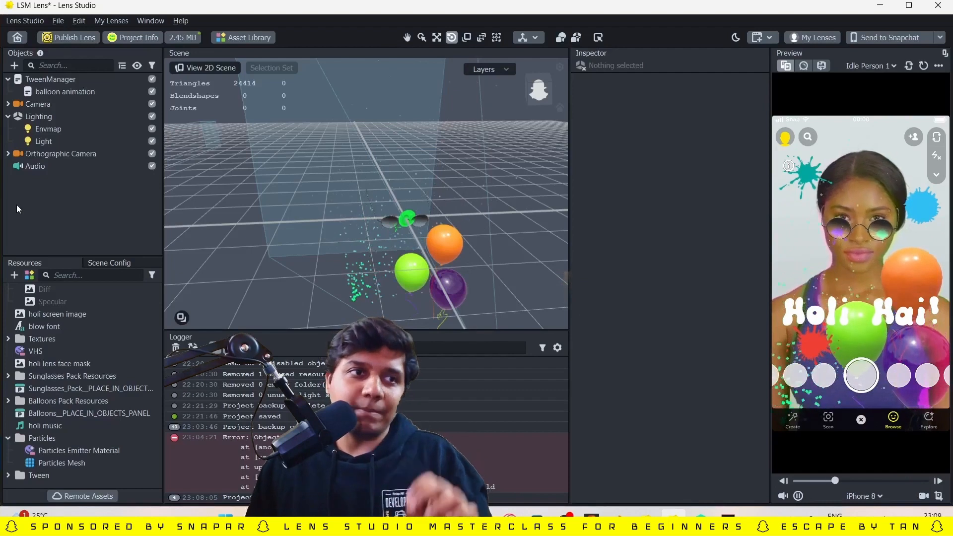
left_click(14, 65)
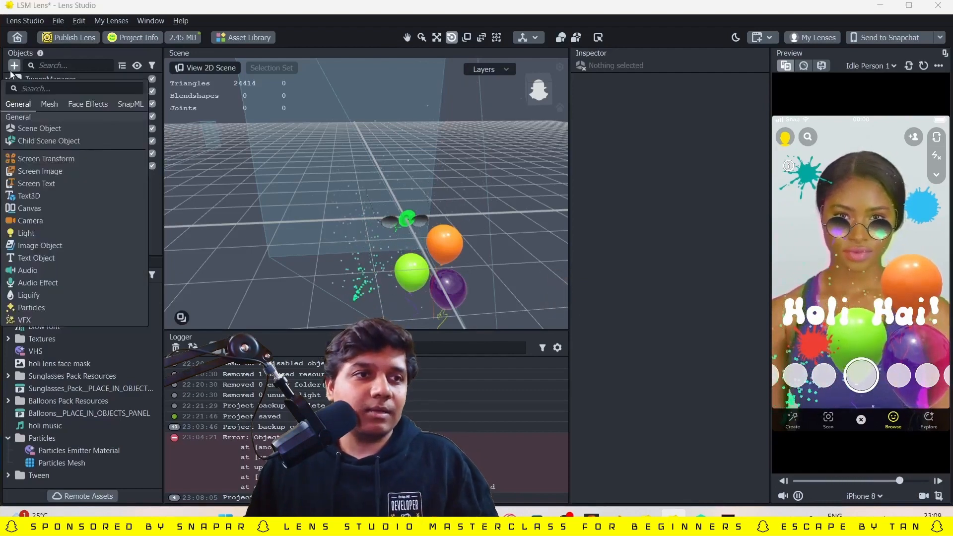
scroll(34, 206, "down", 4)
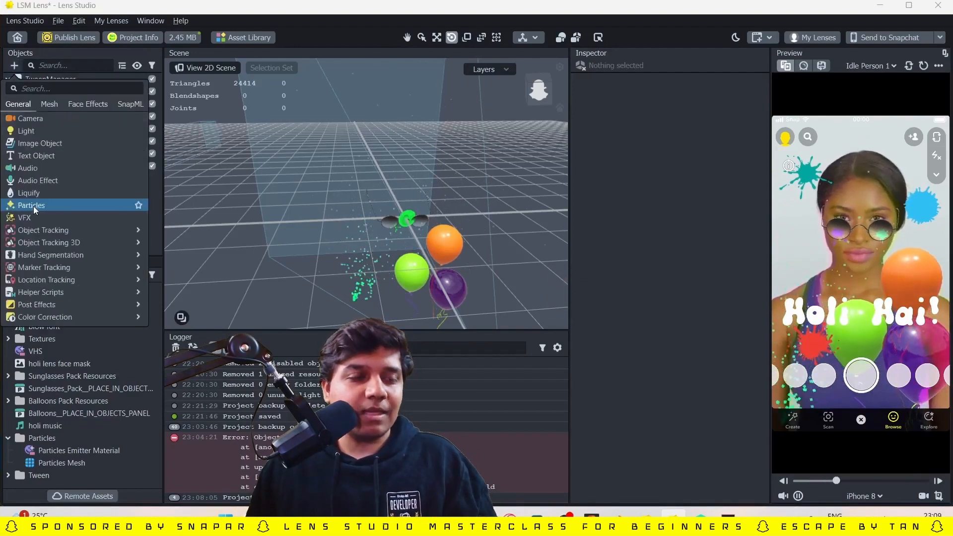
mouse_move(141, 256)
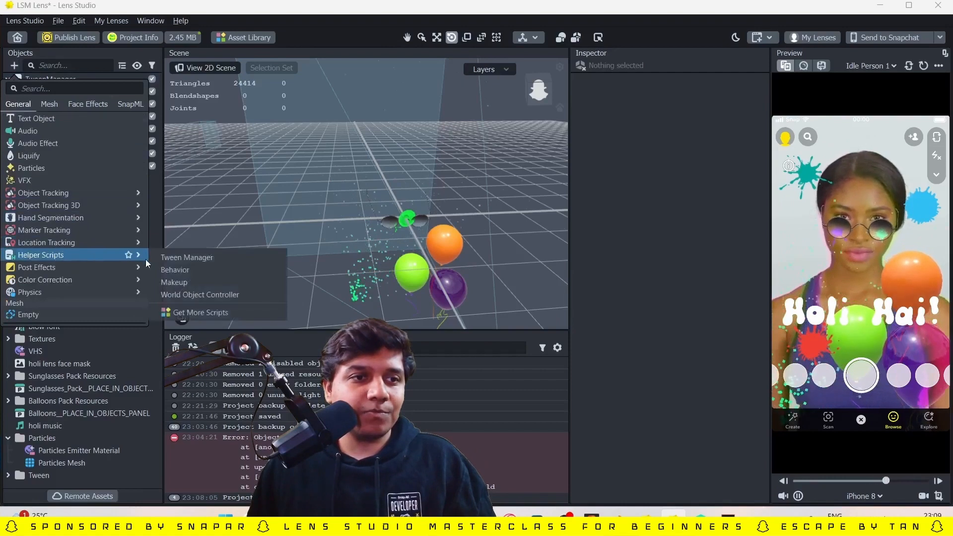
left_click(189, 269)
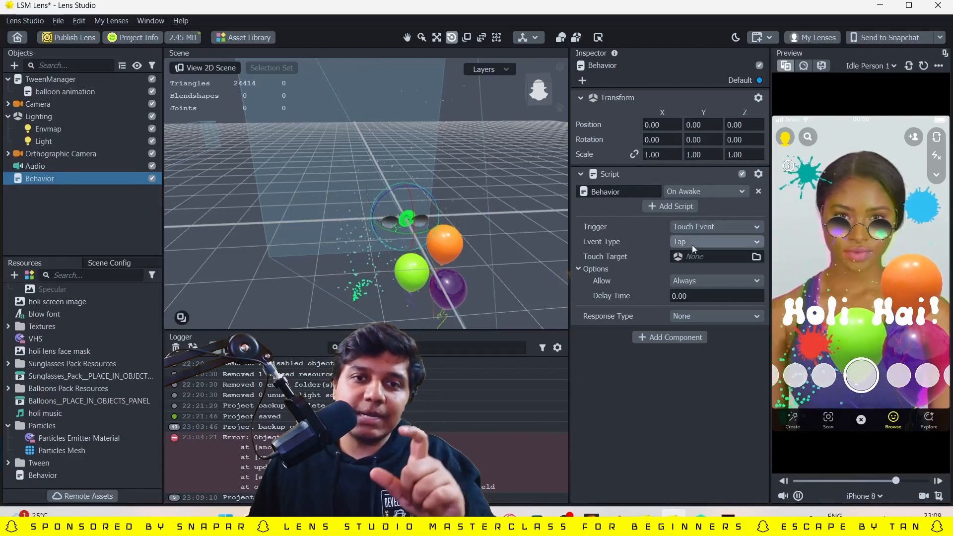
- Switch the Behavior trigger to Face Event, review its event types, and return the trigger to Touch Event
left_click(718, 227)
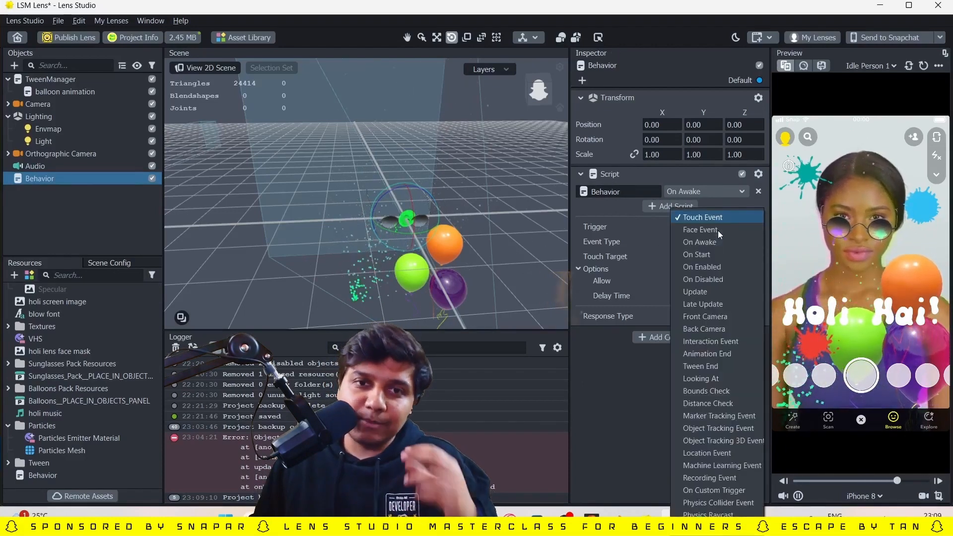
left_click(698, 230)
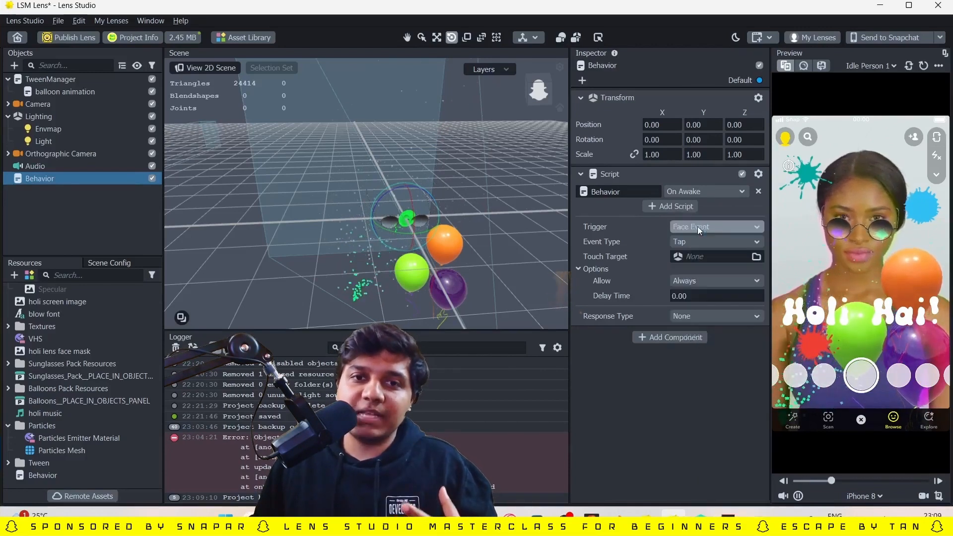
left_click(699, 244)
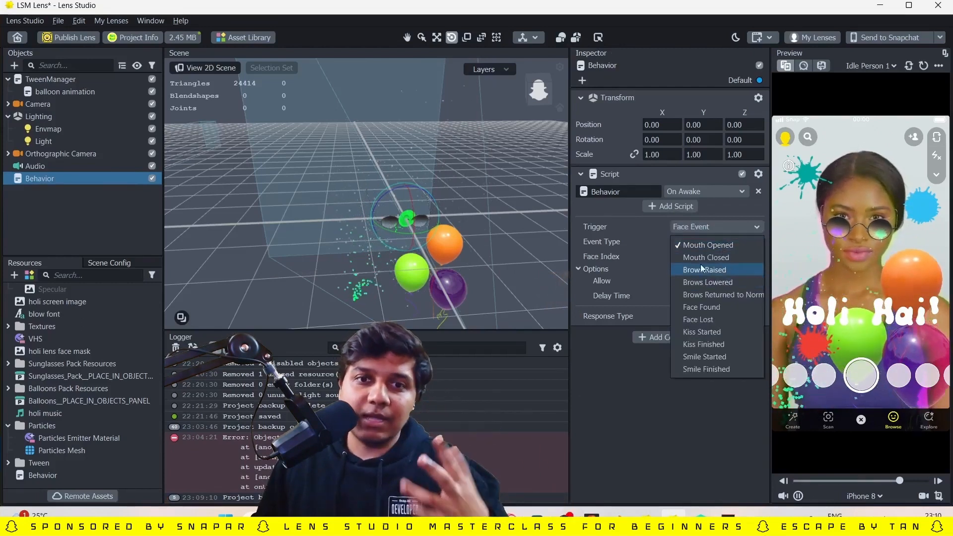
left_click(674, 227)
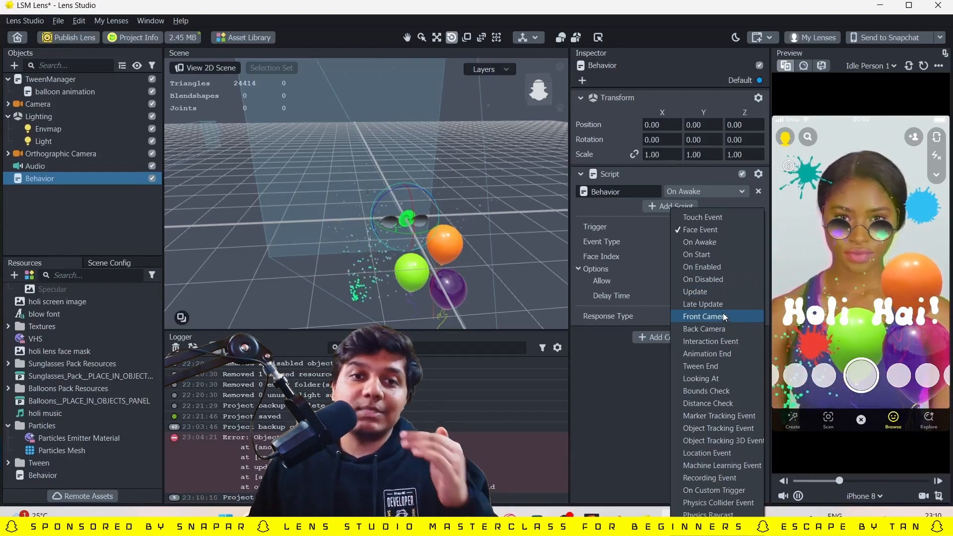
left_click(691, 217)
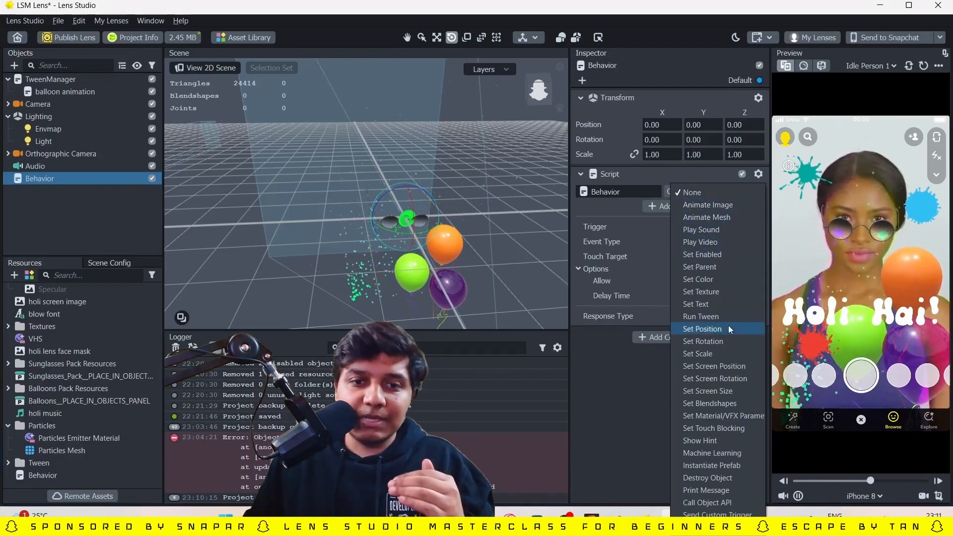
- Set the Behavior response type to Set Enabled, with the Sunglasses Pack object as target and Toggle as the action
left_click(727, 256)
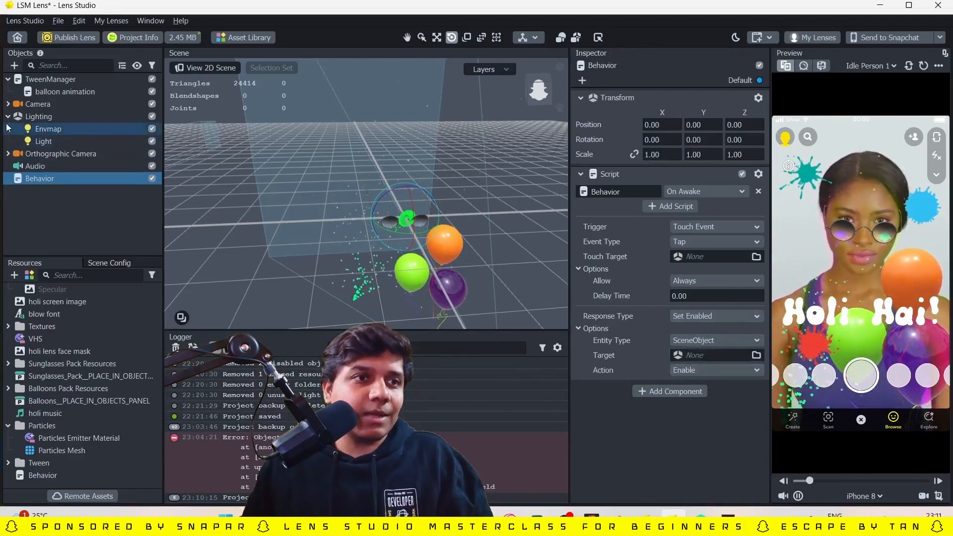
left_click(8, 104)
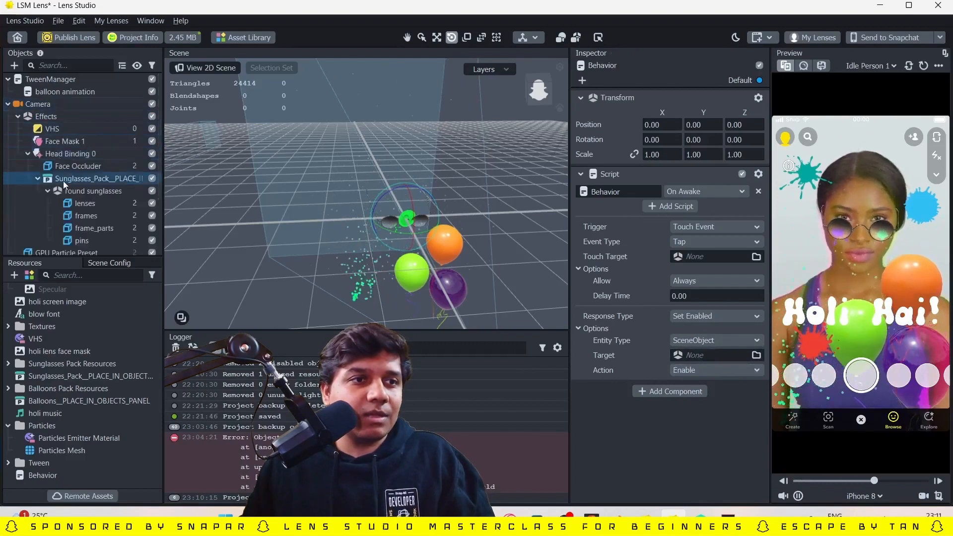
left_click_drag(61, 181, 682, 353)
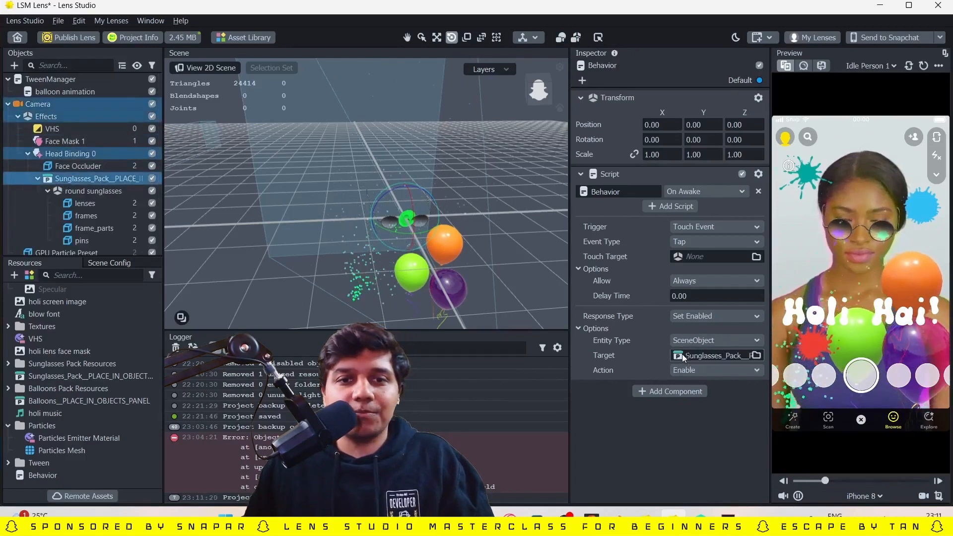
left_click(739, 369)
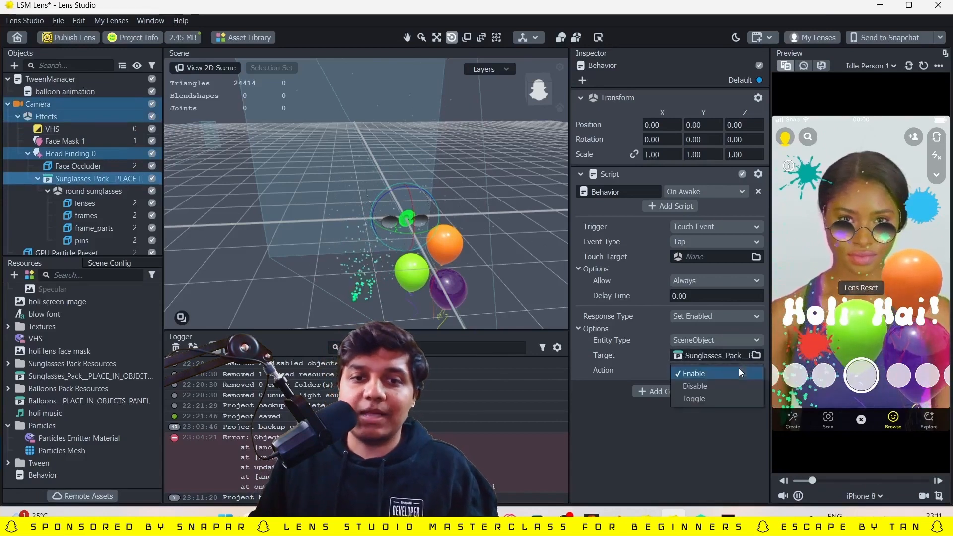
left_click(735, 398)
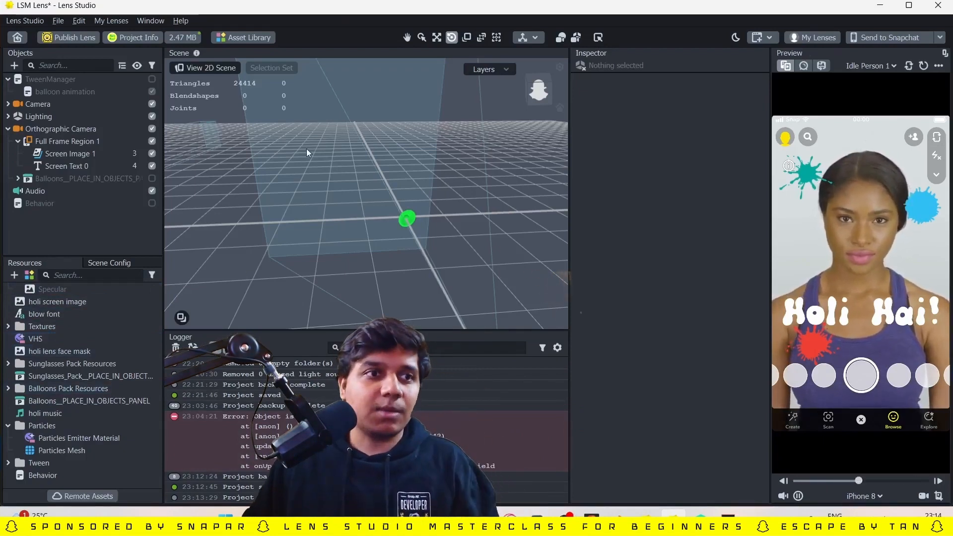
- Duplicate Screen Image 1 under Full Frame Region 1
left_click(84, 155)
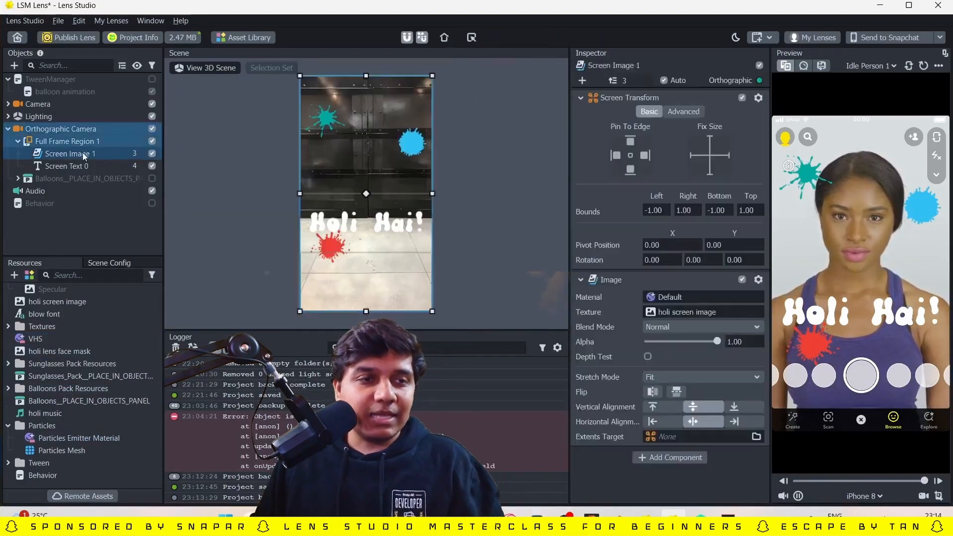
key("ctrl+d")
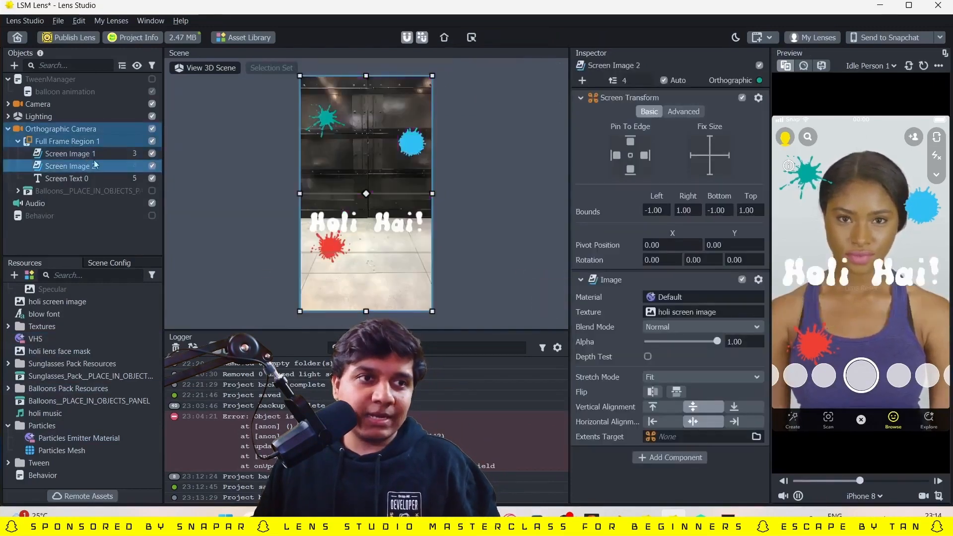
left_click(73, 227)
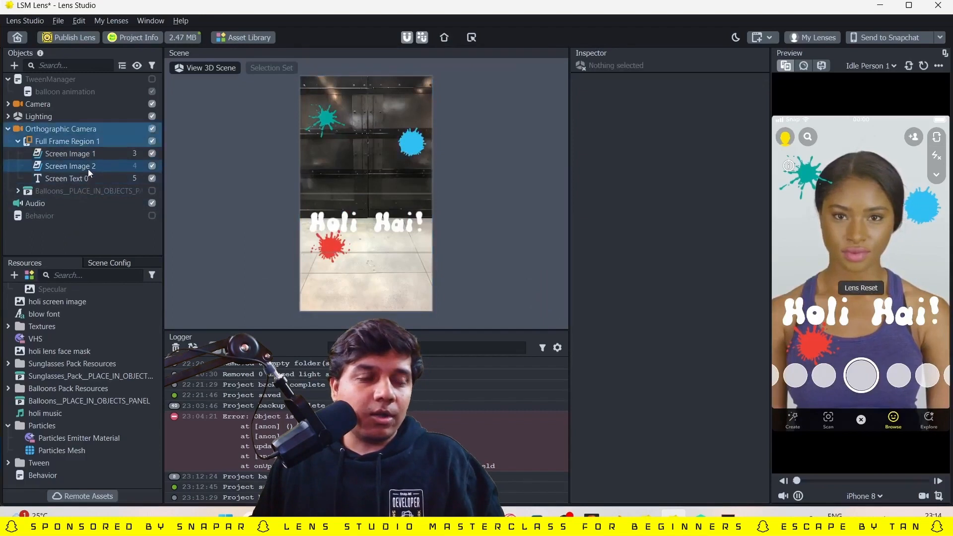
- Apply a new Unlit material to Screen Image 2 with its blend mode set to Normal
left_click(88, 169)
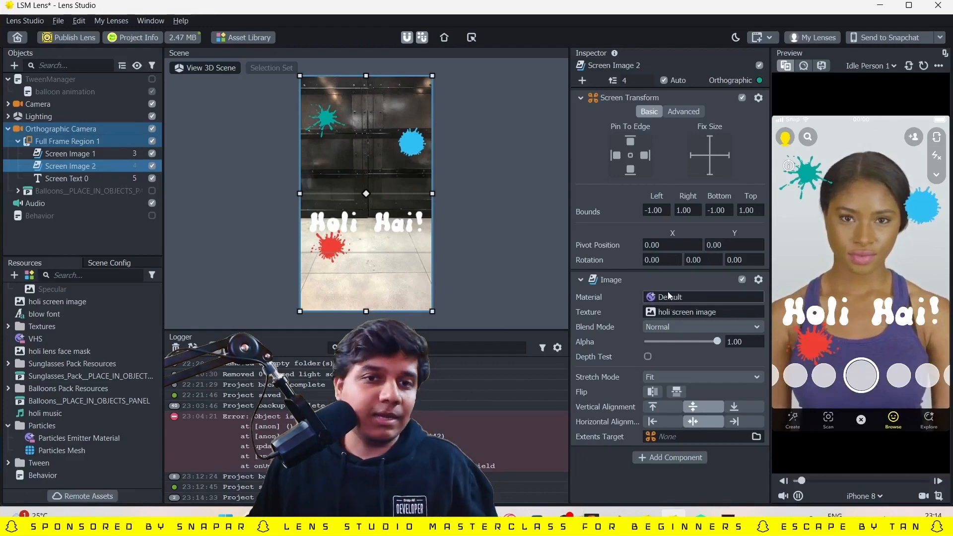
left_click(14, 276)
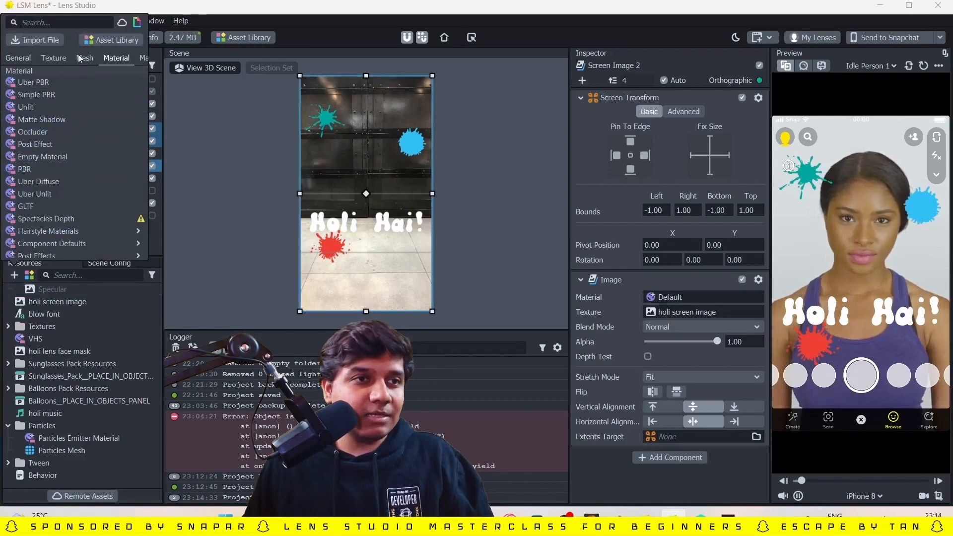
left_click(50, 106)
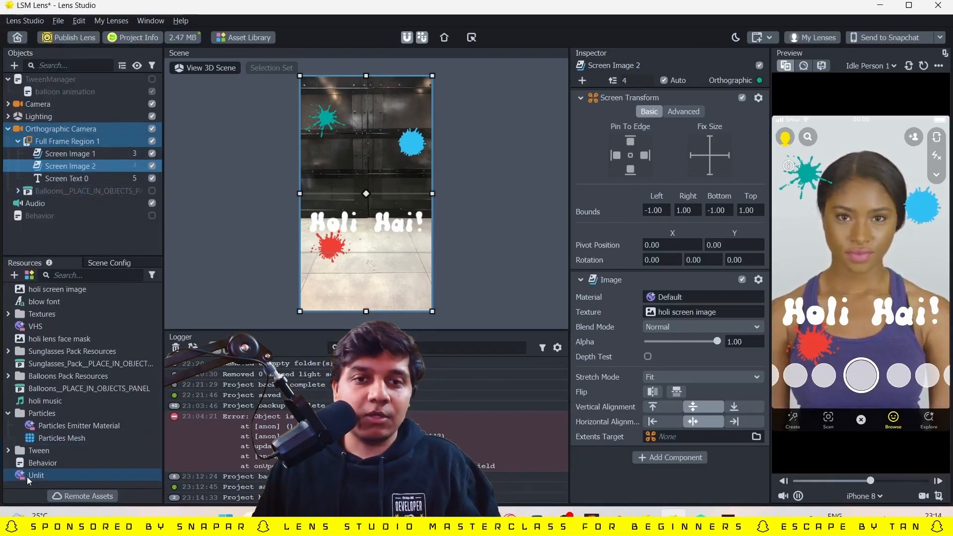
left_click_drag(27, 476, 278, 410)
left_click_drag(663, 291, 662, 291)
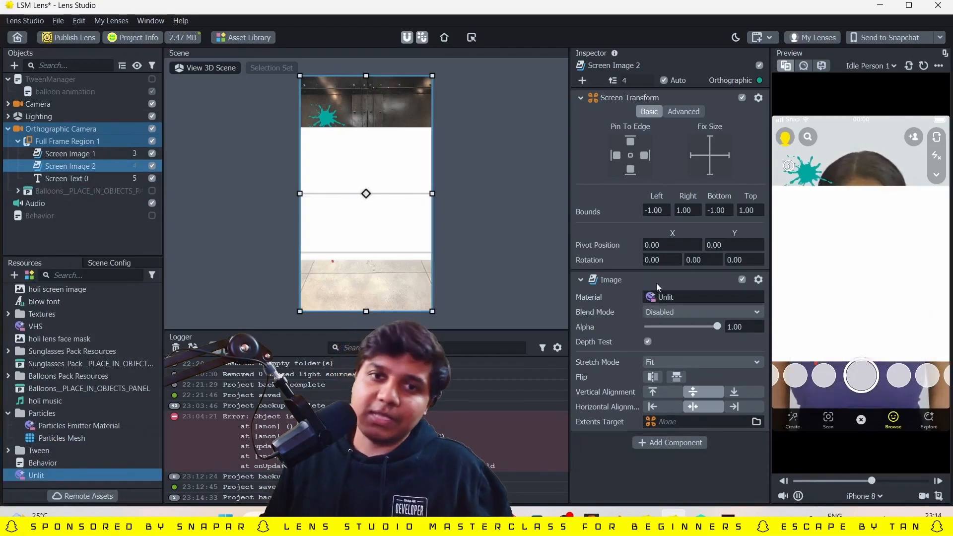
left_click(666, 312)
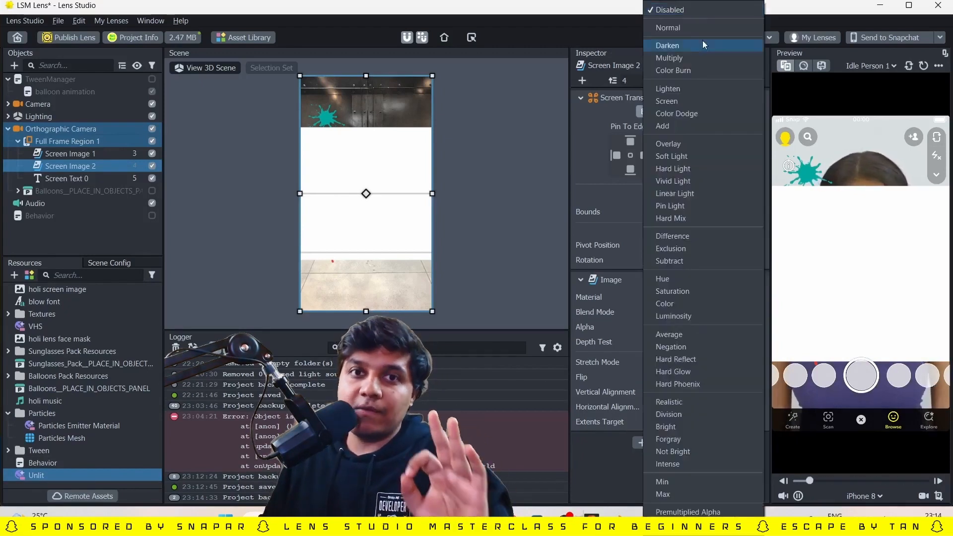
left_click(710, 22)
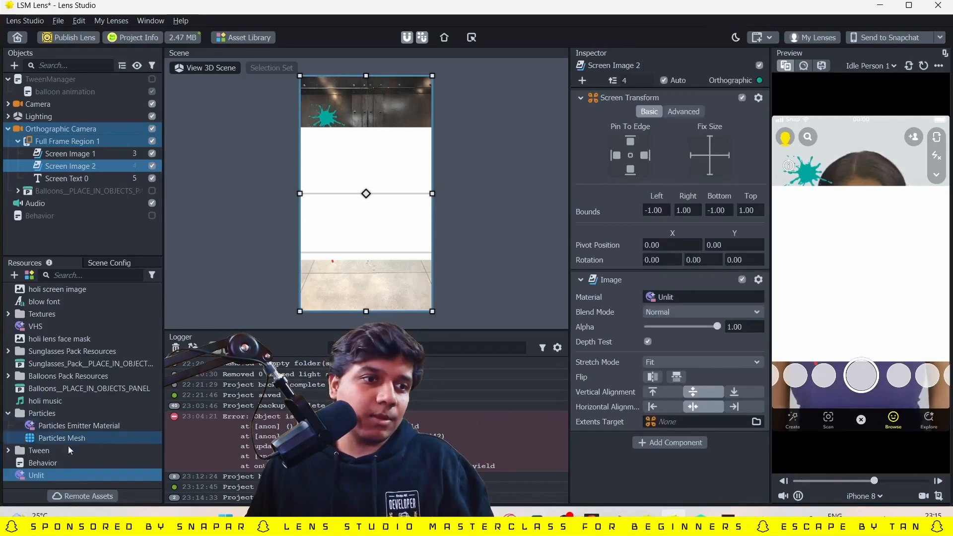
- Enable the Unlit material's base texture and assign Device Camera Texture to it
left_click(40, 477)
left_click(56, 474)
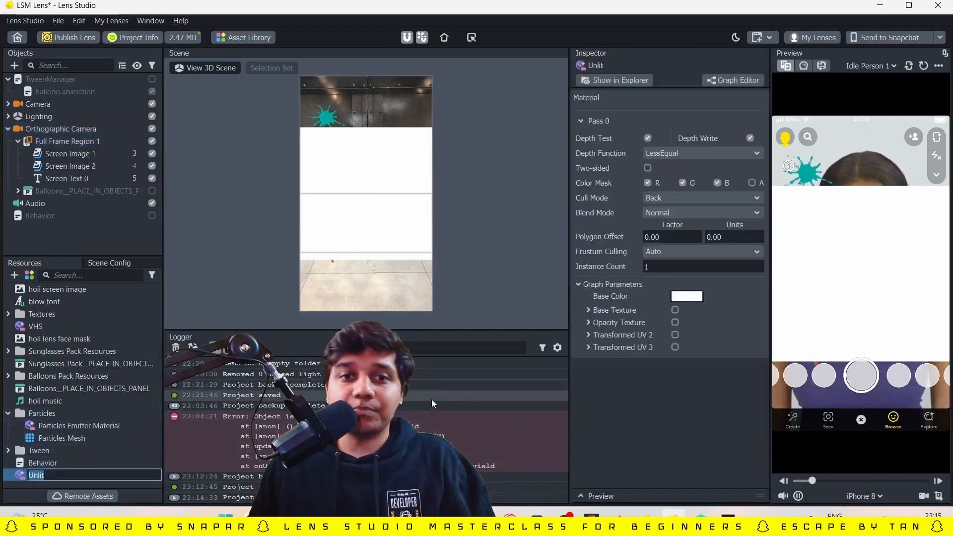
left_click(676, 310)
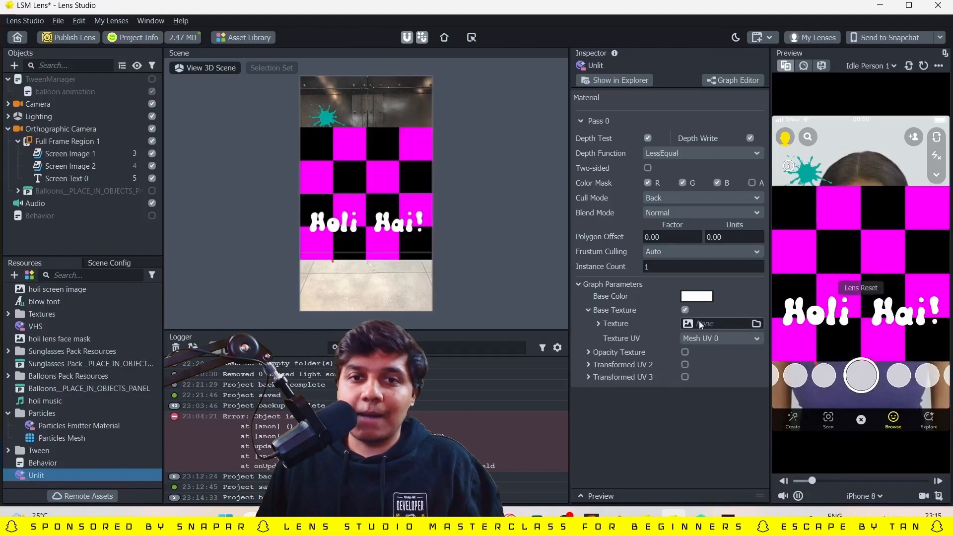
left_click(699, 322)
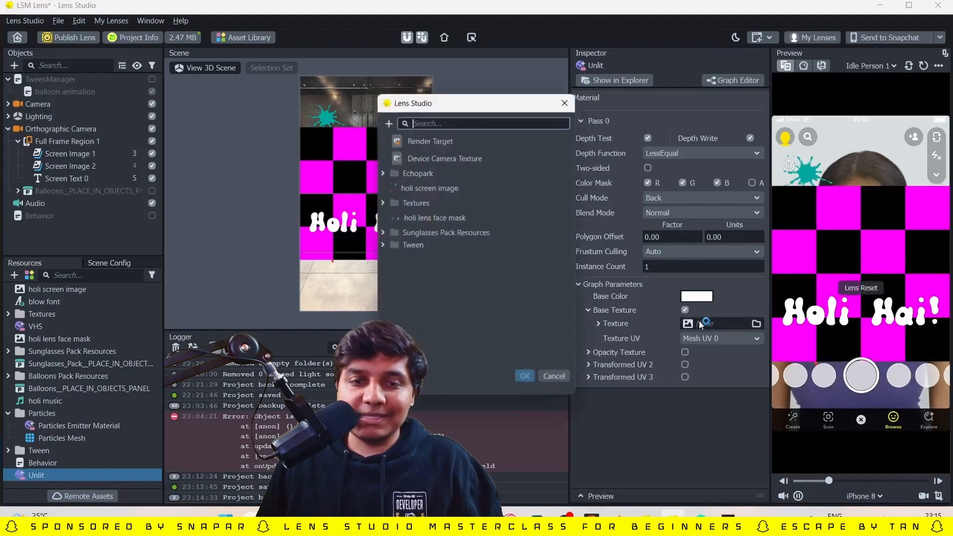
left_click(473, 156)
left_click(526, 378)
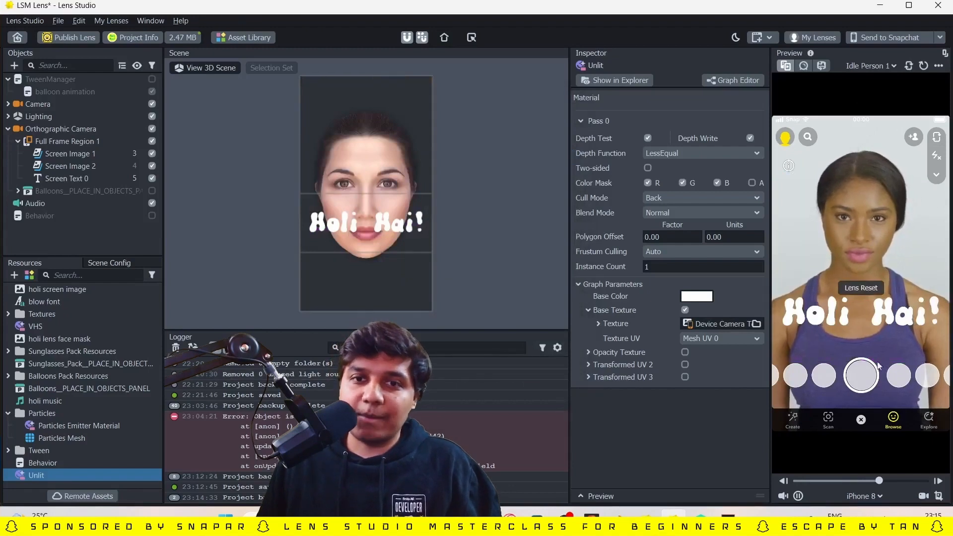
- Create a Portrait Background segmentation texture and assign it as the Unlit material's enabled opacity texture
left_click(14, 275)
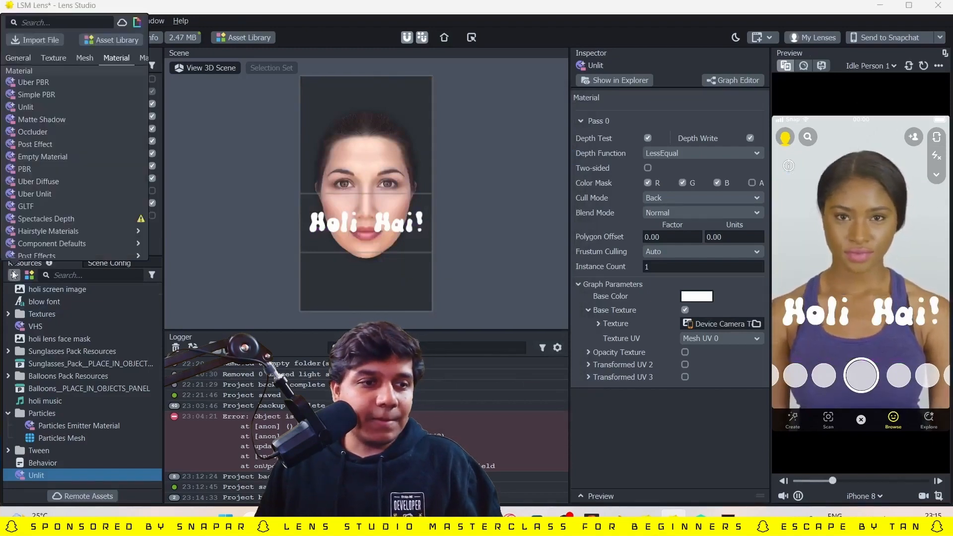
left_click(44, 58)
scroll(52, 150, "down", 3)
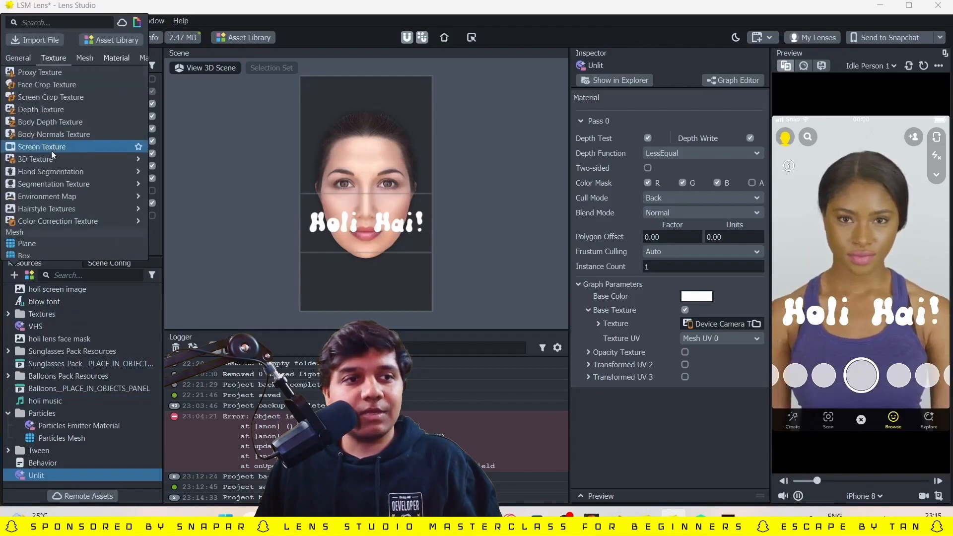
mouse_move(58, 185)
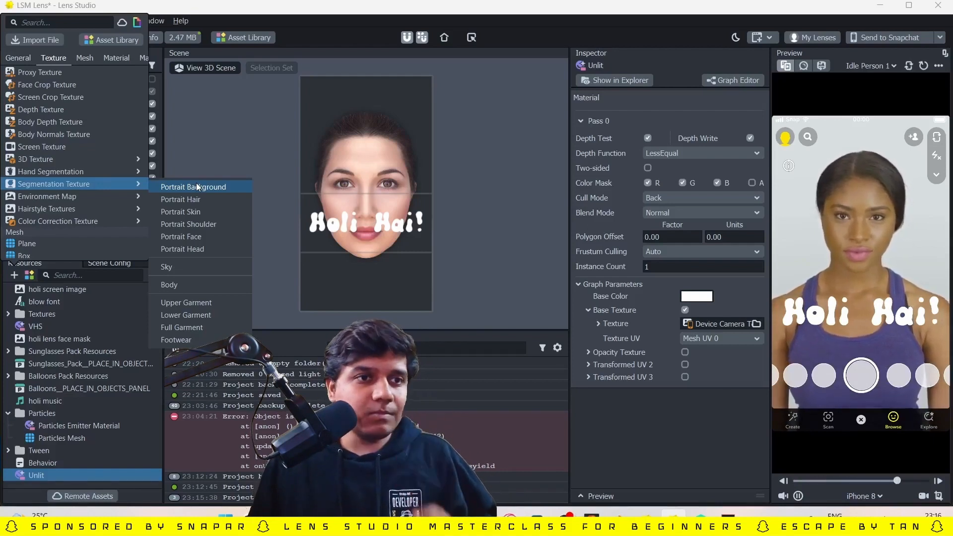
left_click(197, 186)
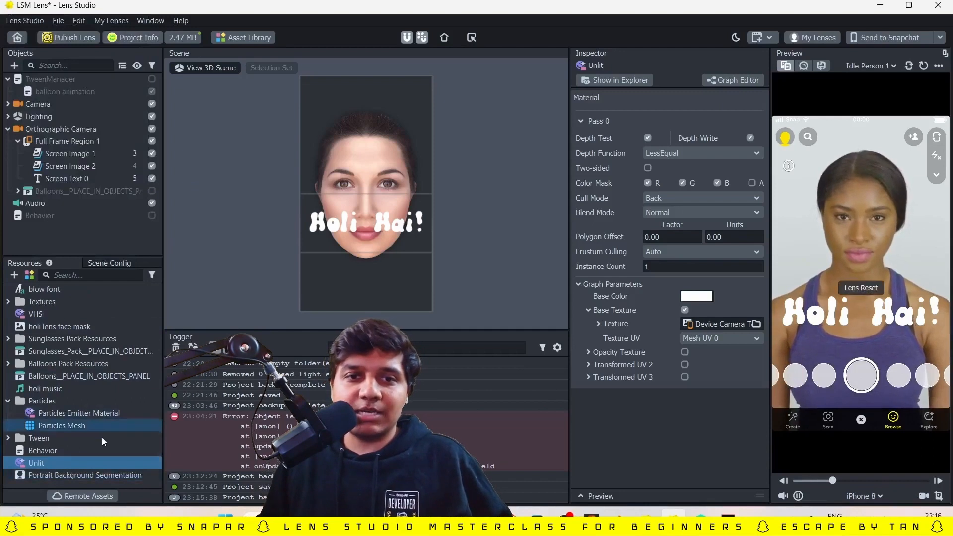
left_click(686, 353)
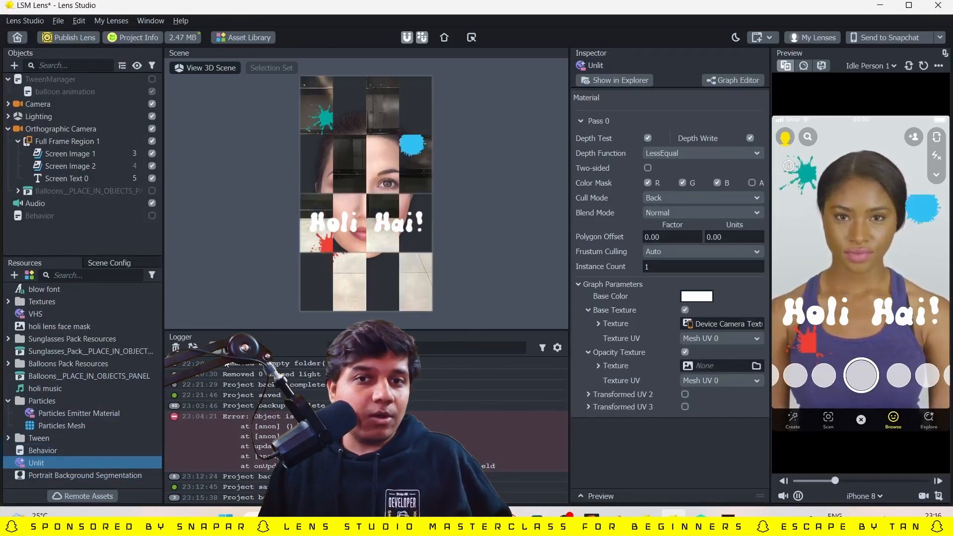
left_click_drag(40, 477, 691, 370)
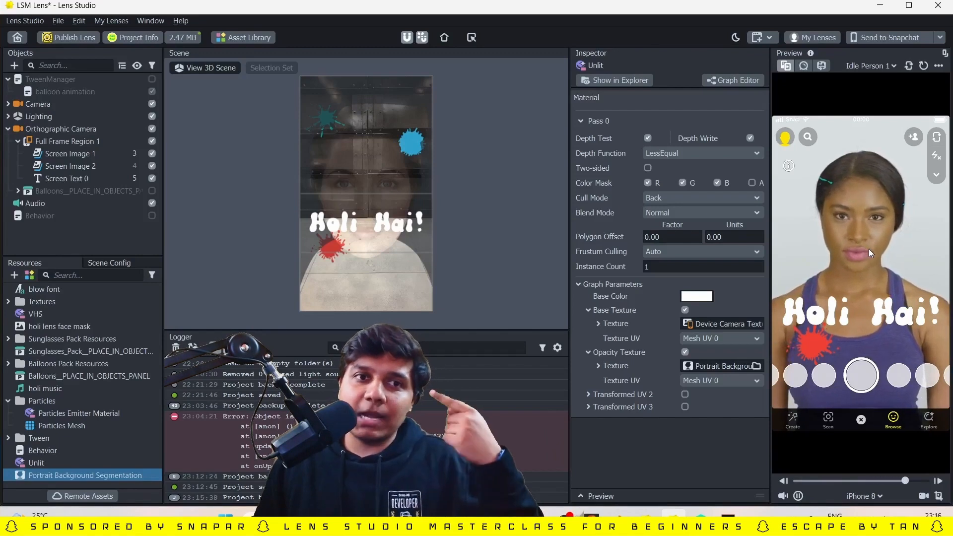
- Invert the mask of the Portrait Background Segmentation texture
left_click(88, 476)
left_click(88, 475)
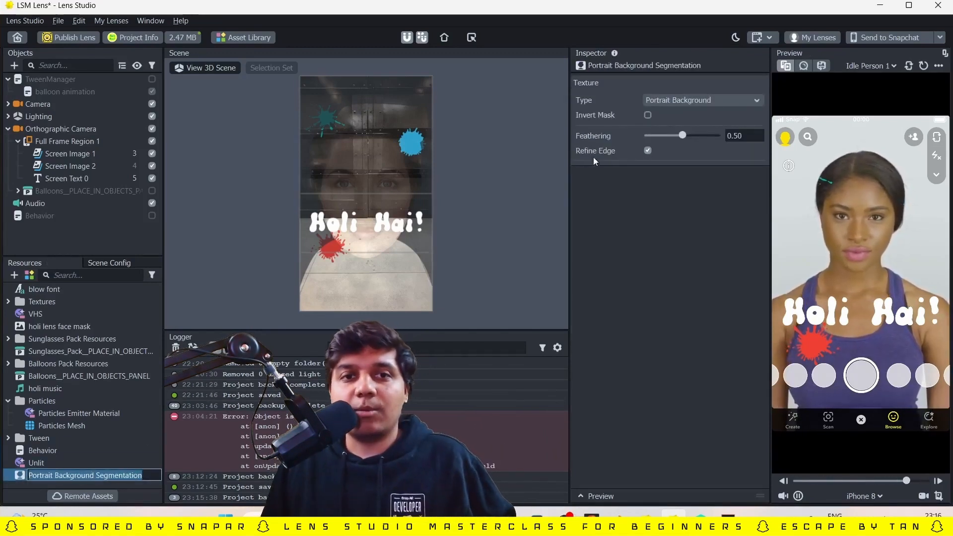
left_click(646, 115)
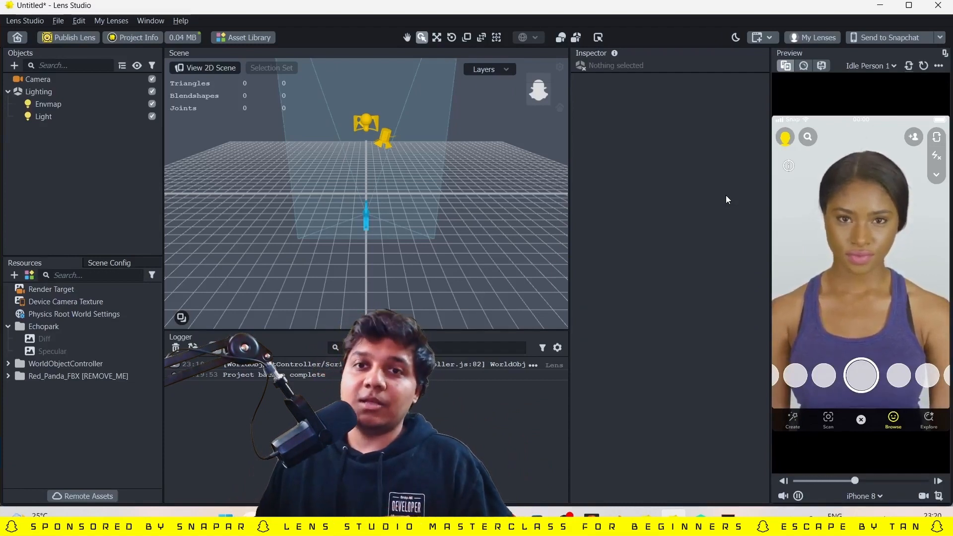
- Switch the preview to the rear camera and add a World Object Controller helper script to the new project's scene
left_click(909, 69)
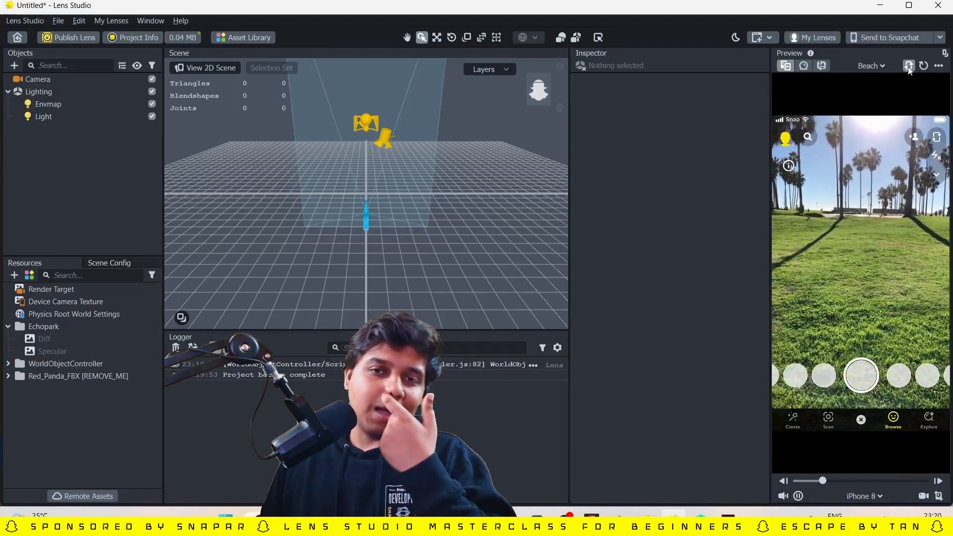
mouse_move(888, 41)
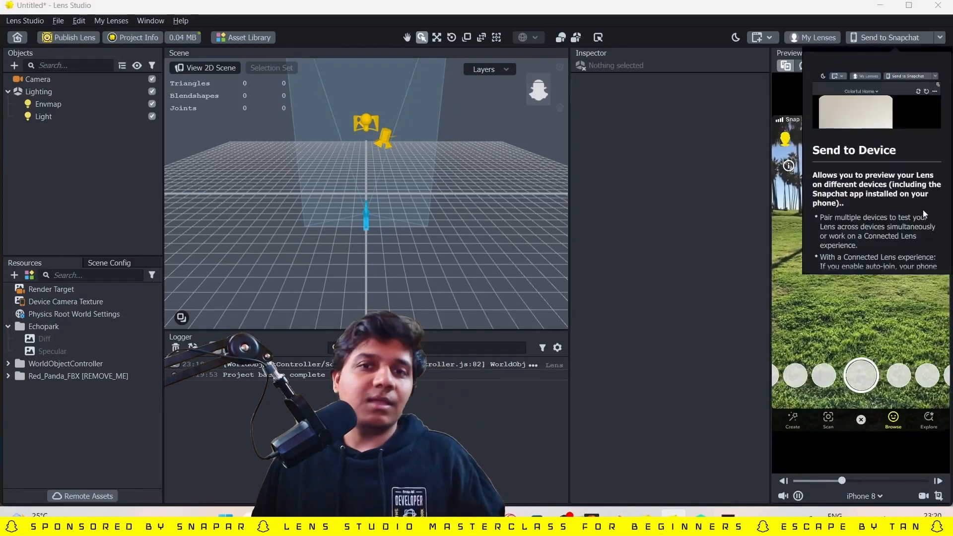
left_click(14, 65)
mouse_move(31, 261)
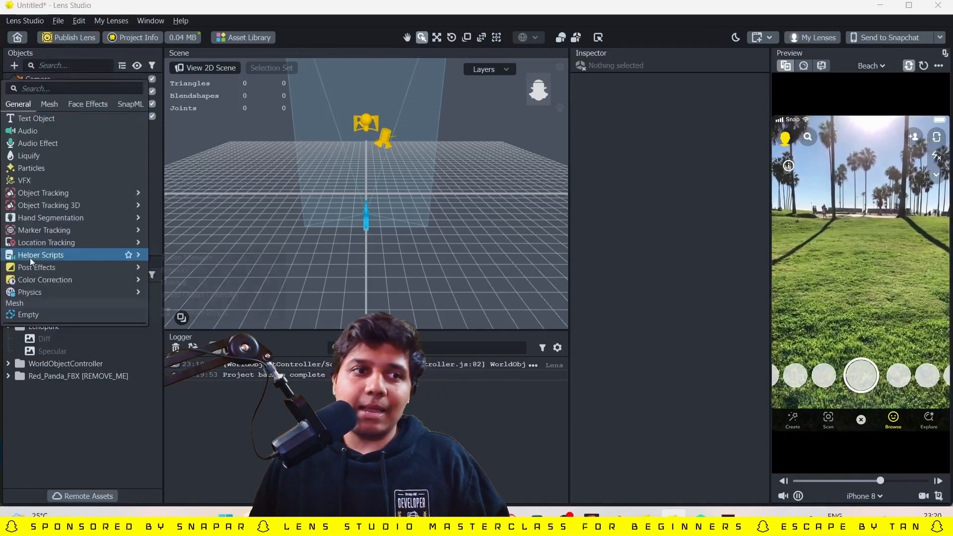
scroll(30, 257, "down", 1)
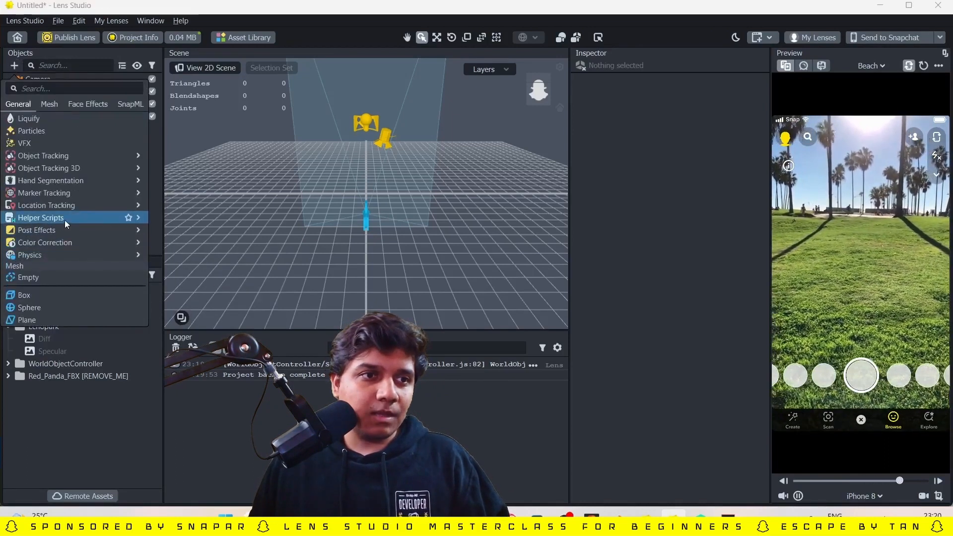
mouse_move(139, 221)
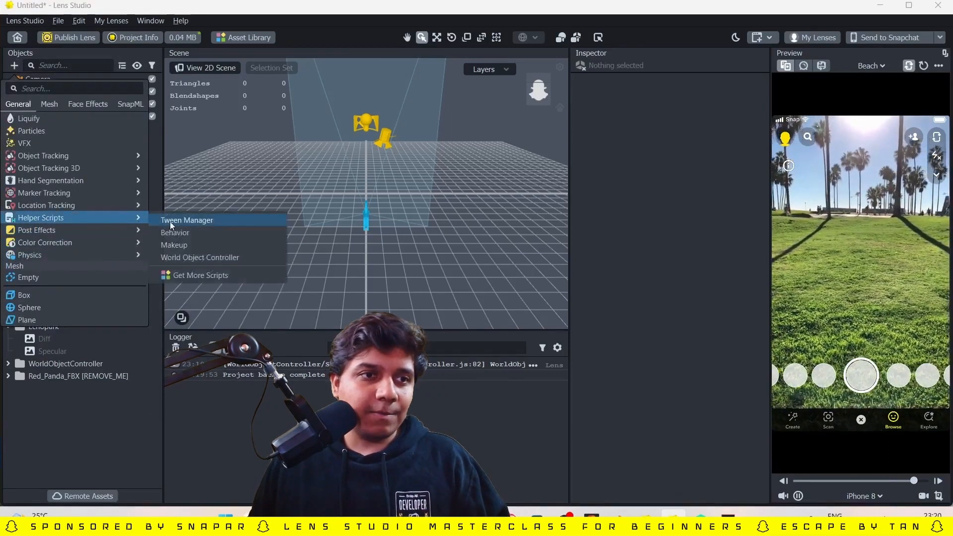
left_click(186, 257)
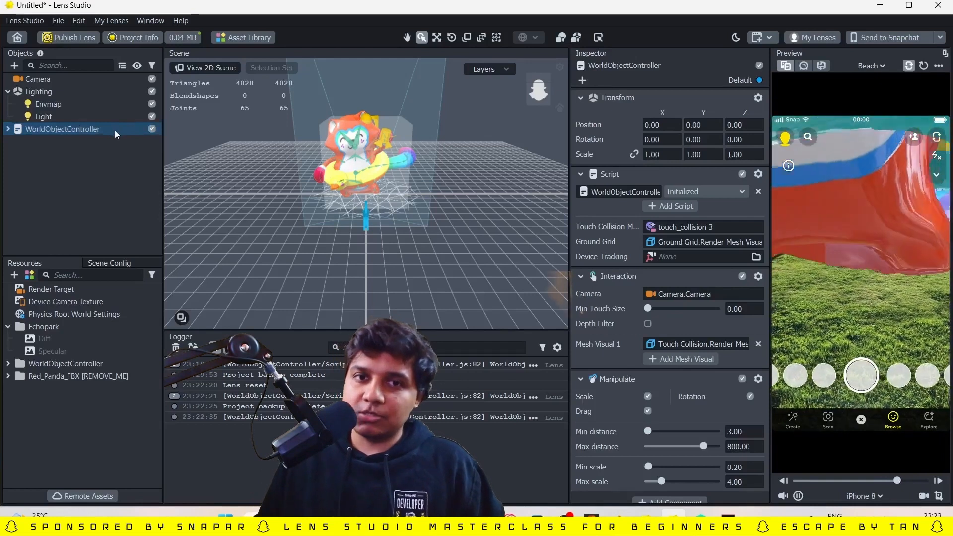
- Add a Device Tracking component to the Camera object
left_click(43, 80)
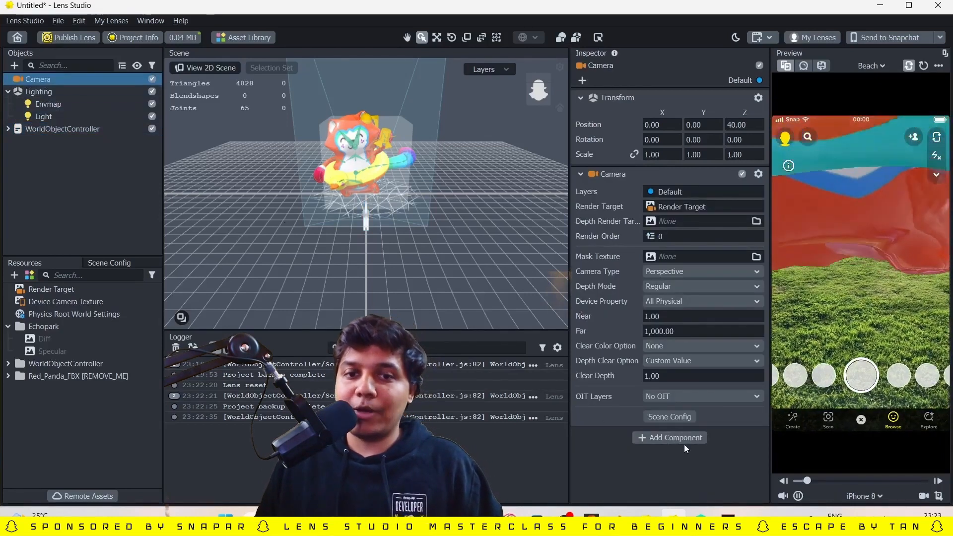
left_click(672, 439)
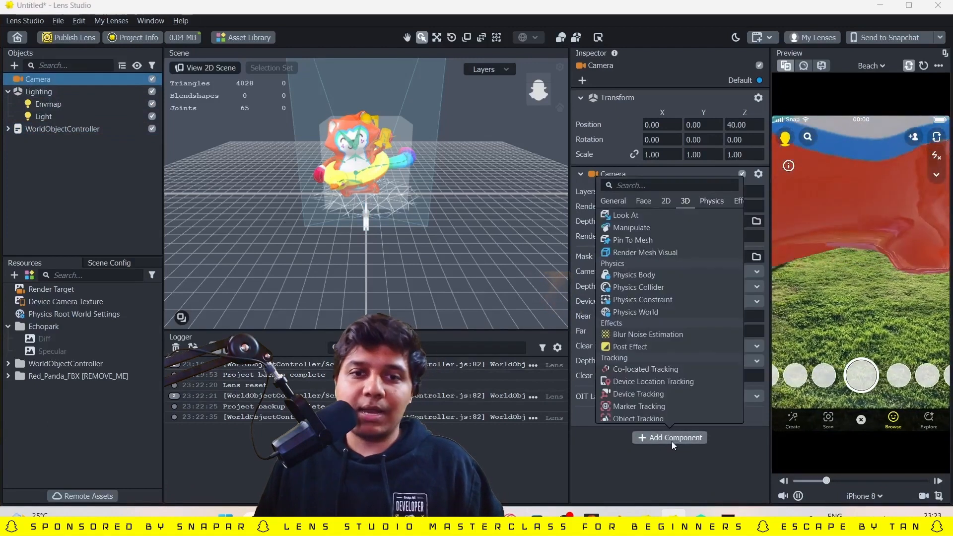
scroll(662, 379, "down", 2)
scroll(662, 376, "up", 3)
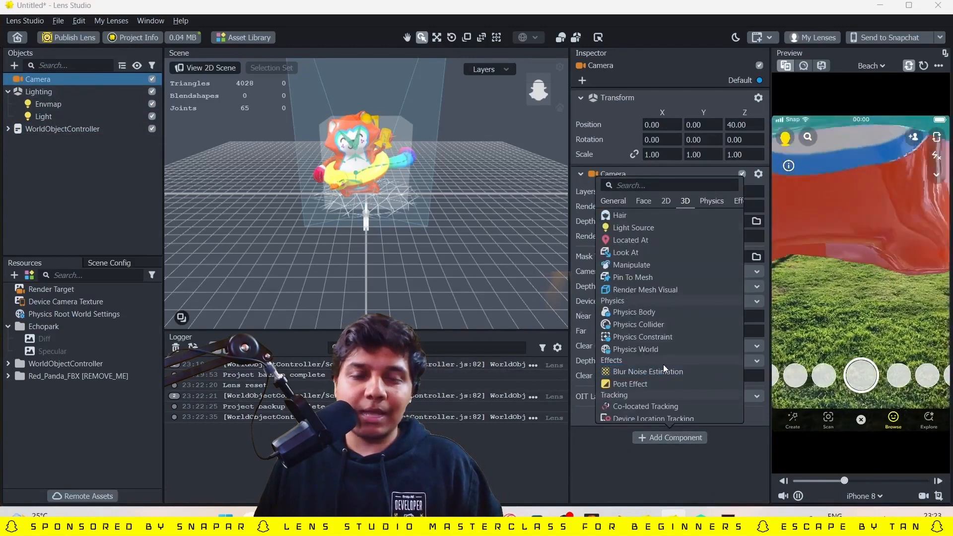
scroll(664, 364, "up", 5)
scroll(667, 353, "down", 8)
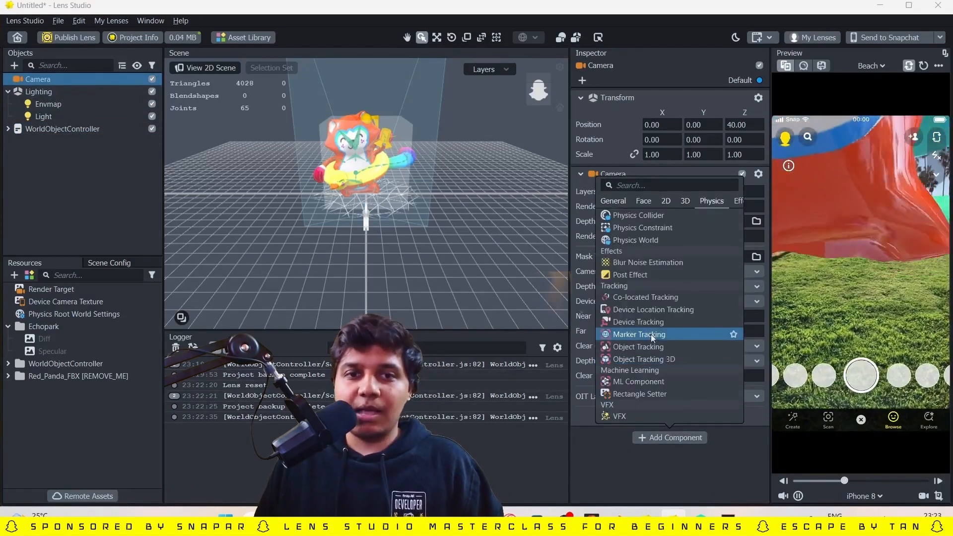
left_click(625, 324)
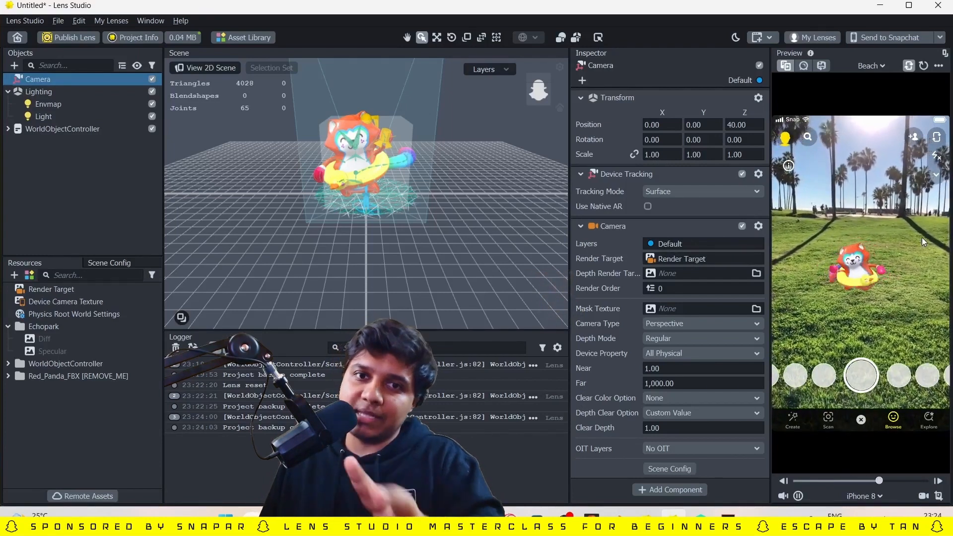
- Try the Rotation and World tracking modes on the Camera's Device Tracking and set it back to Surface
left_click(683, 191)
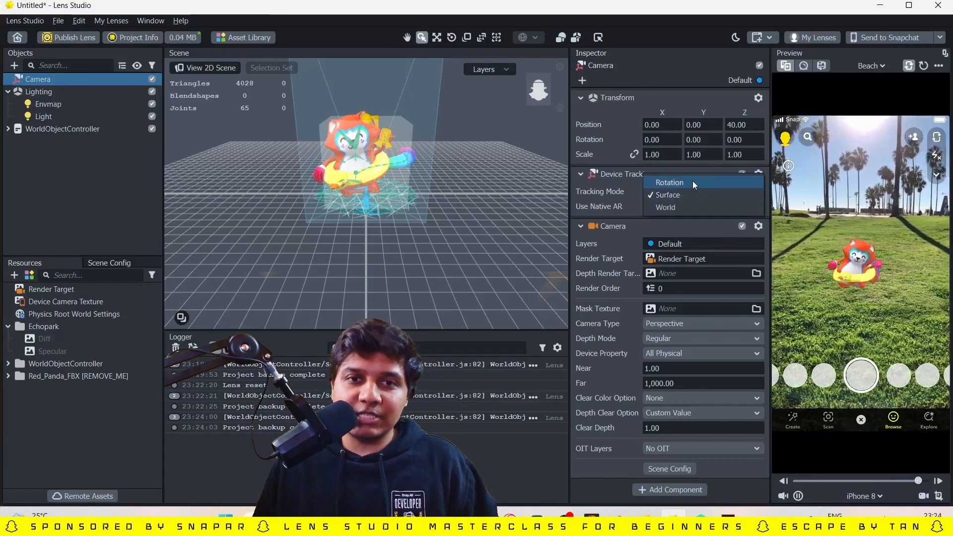
left_click(664, 182)
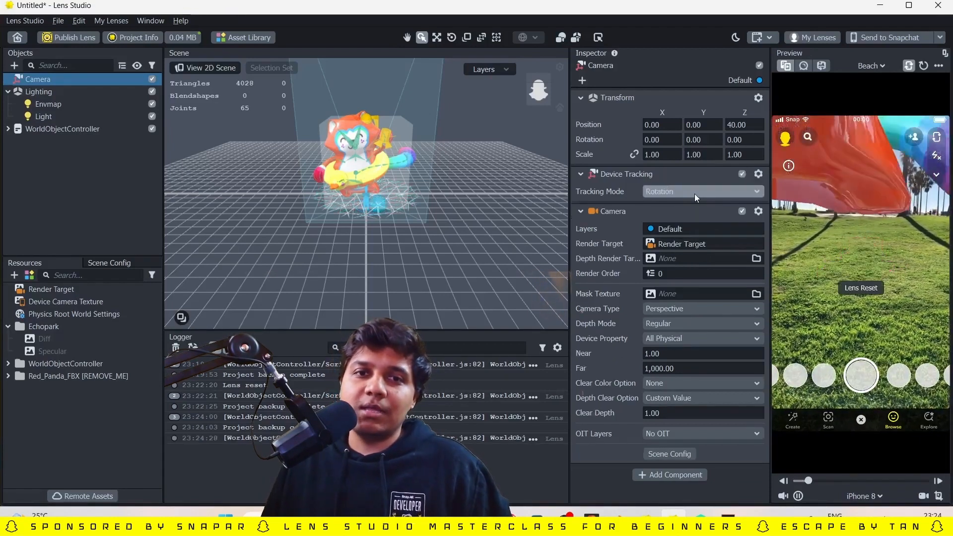
left_click(696, 190)
left_click(705, 217)
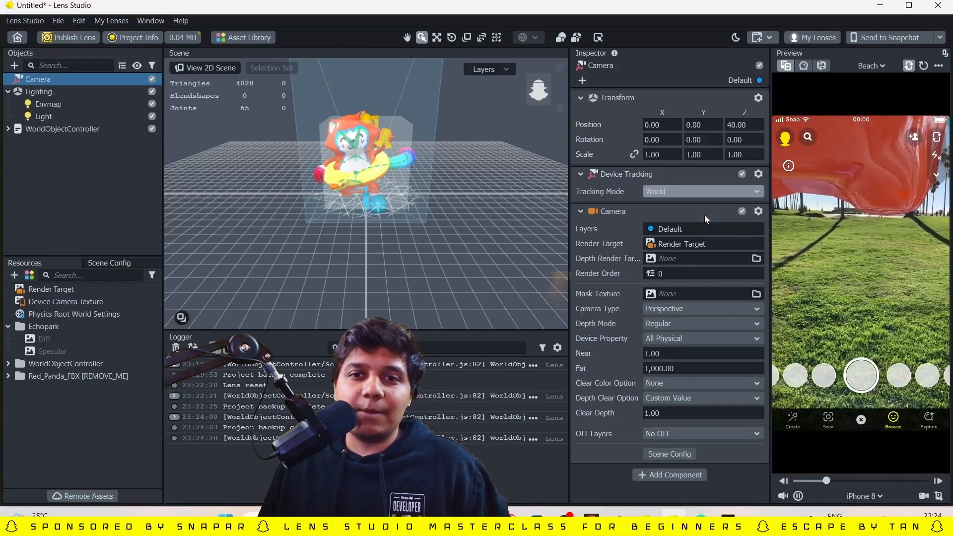
left_click(712, 194)
left_click(708, 183)
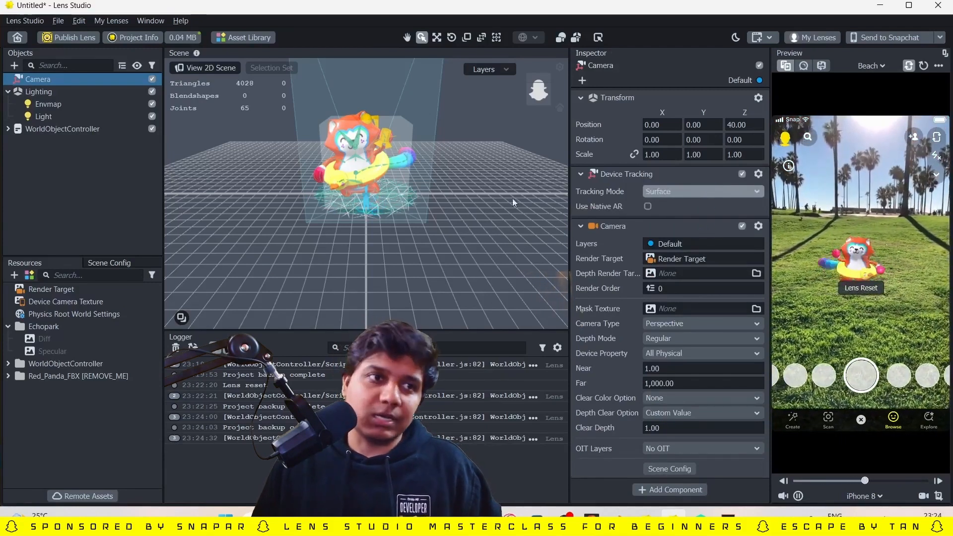
- Assign the Camera's Device Tracking component to the Device Tracking input of the WorldObjectController script
left_click(73, 131)
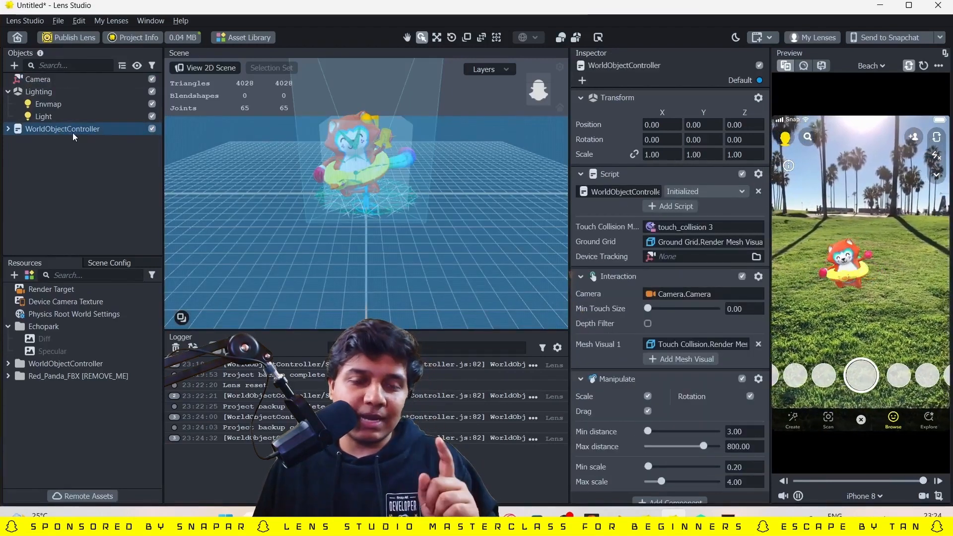
left_click(686, 255)
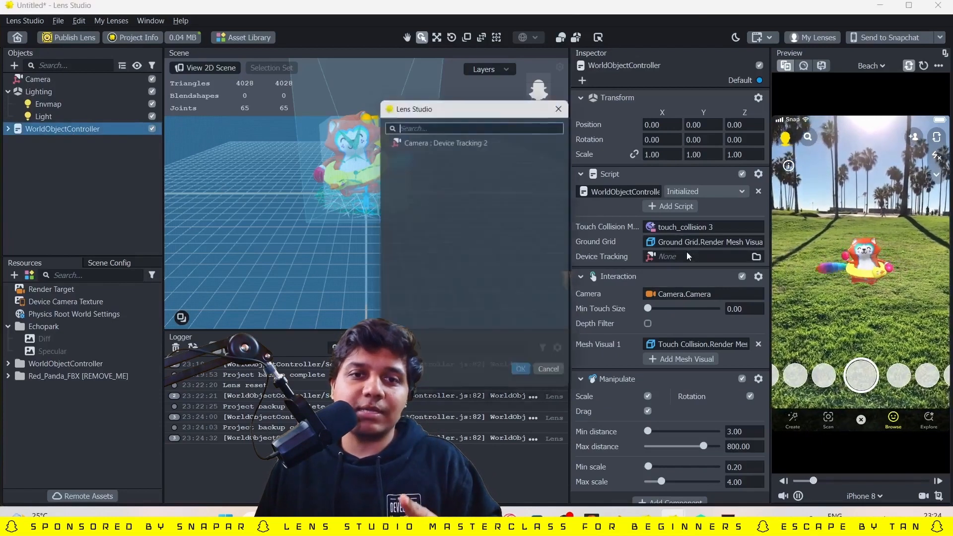
left_click(443, 137)
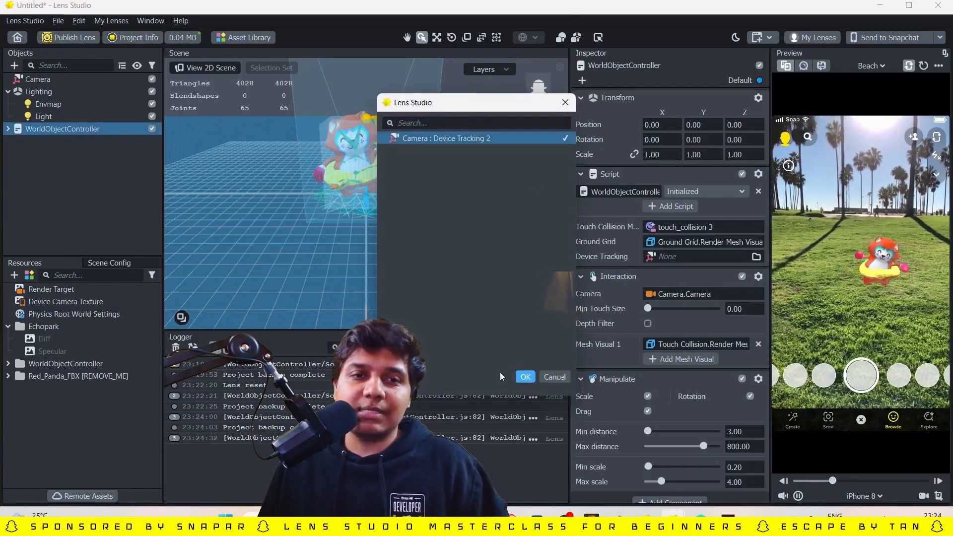
left_click(526, 377)
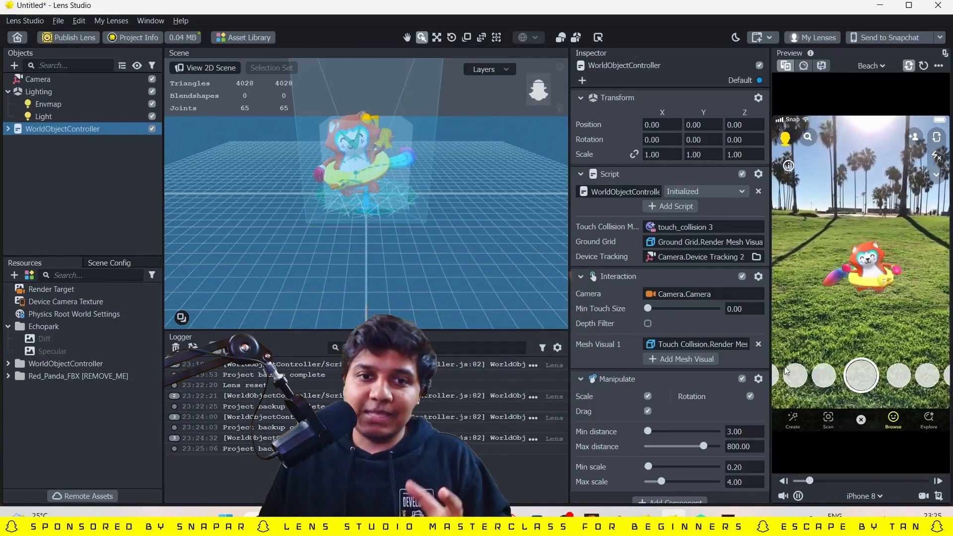
- Disable the WorldObjectController's Manipulate component and switch its Interaction component off and back on
scroll(612, 380, "down", 1)
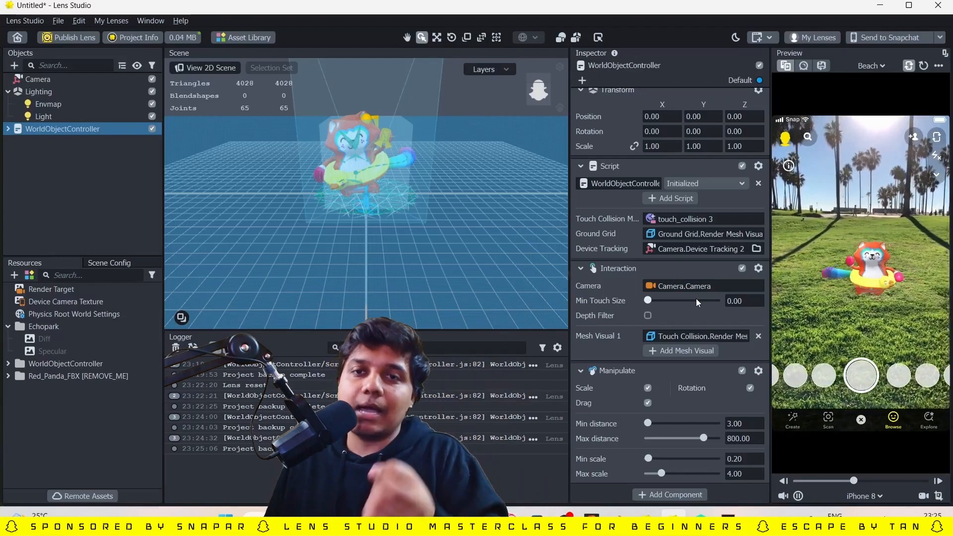
left_click(741, 371)
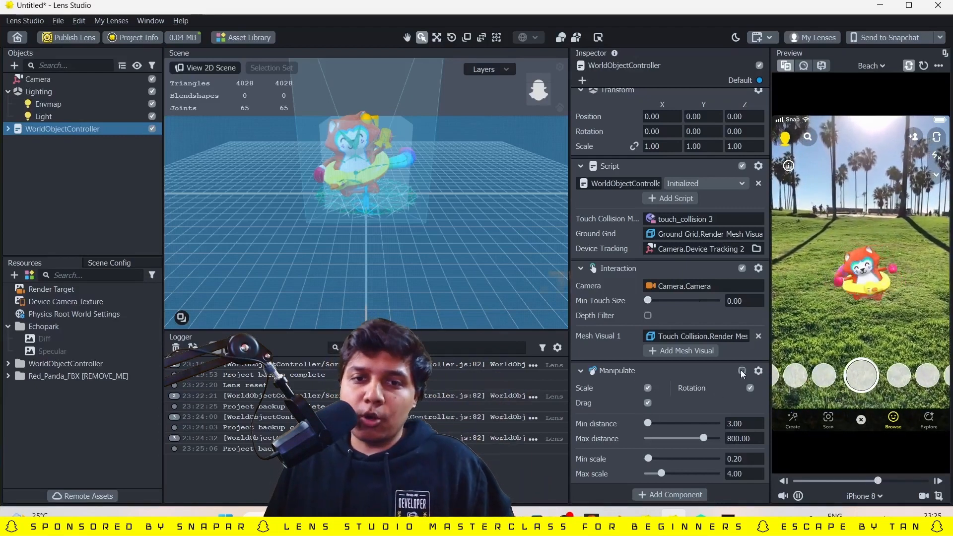
left_click(741, 268)
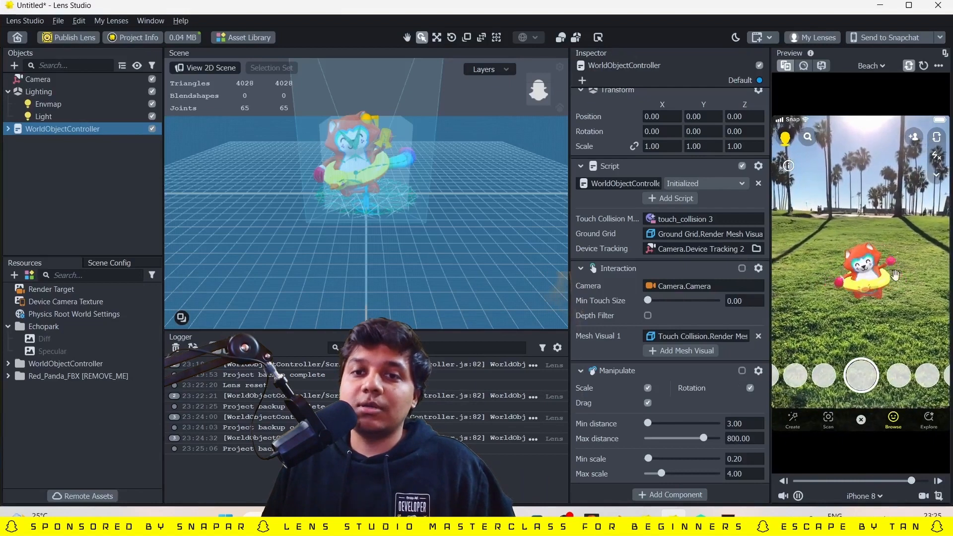
left_click(743, 269)
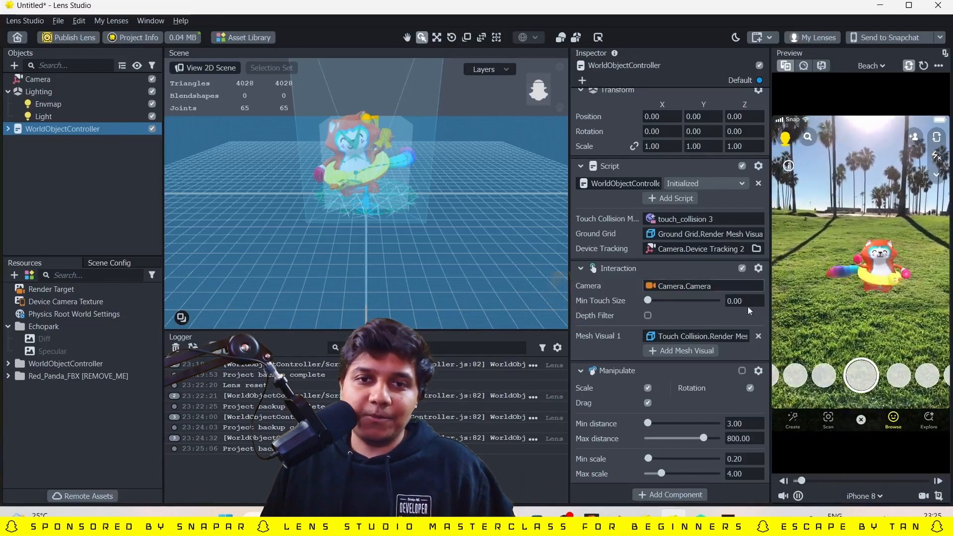